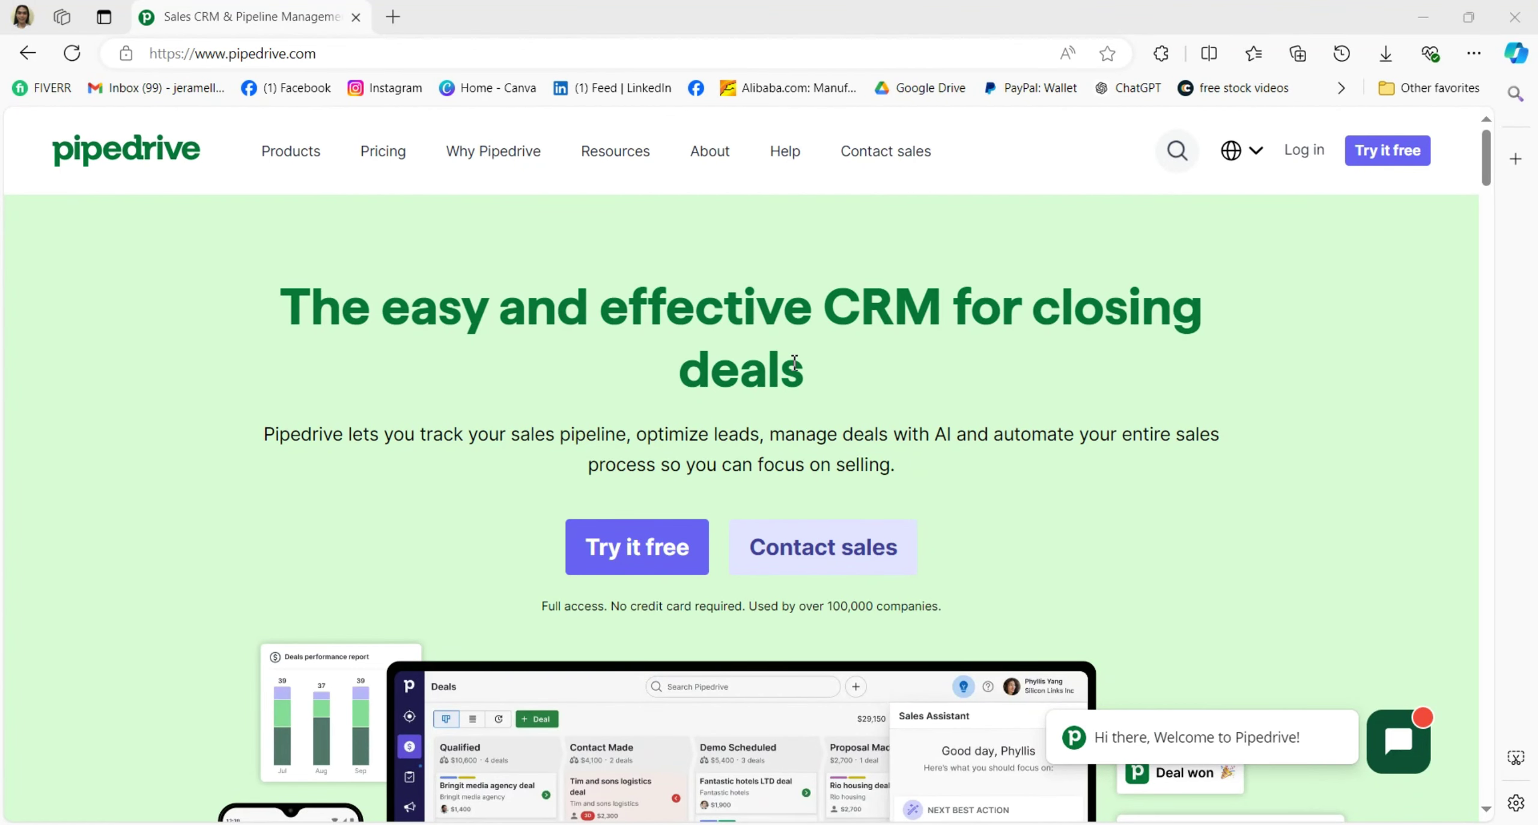
Scroll through the Pipedrive homepage and open the free-trial sign-up form.
{"action": "scroll", "coordinate": [794, 363], "scroll_direction": "down", "scroll_amount": 5}
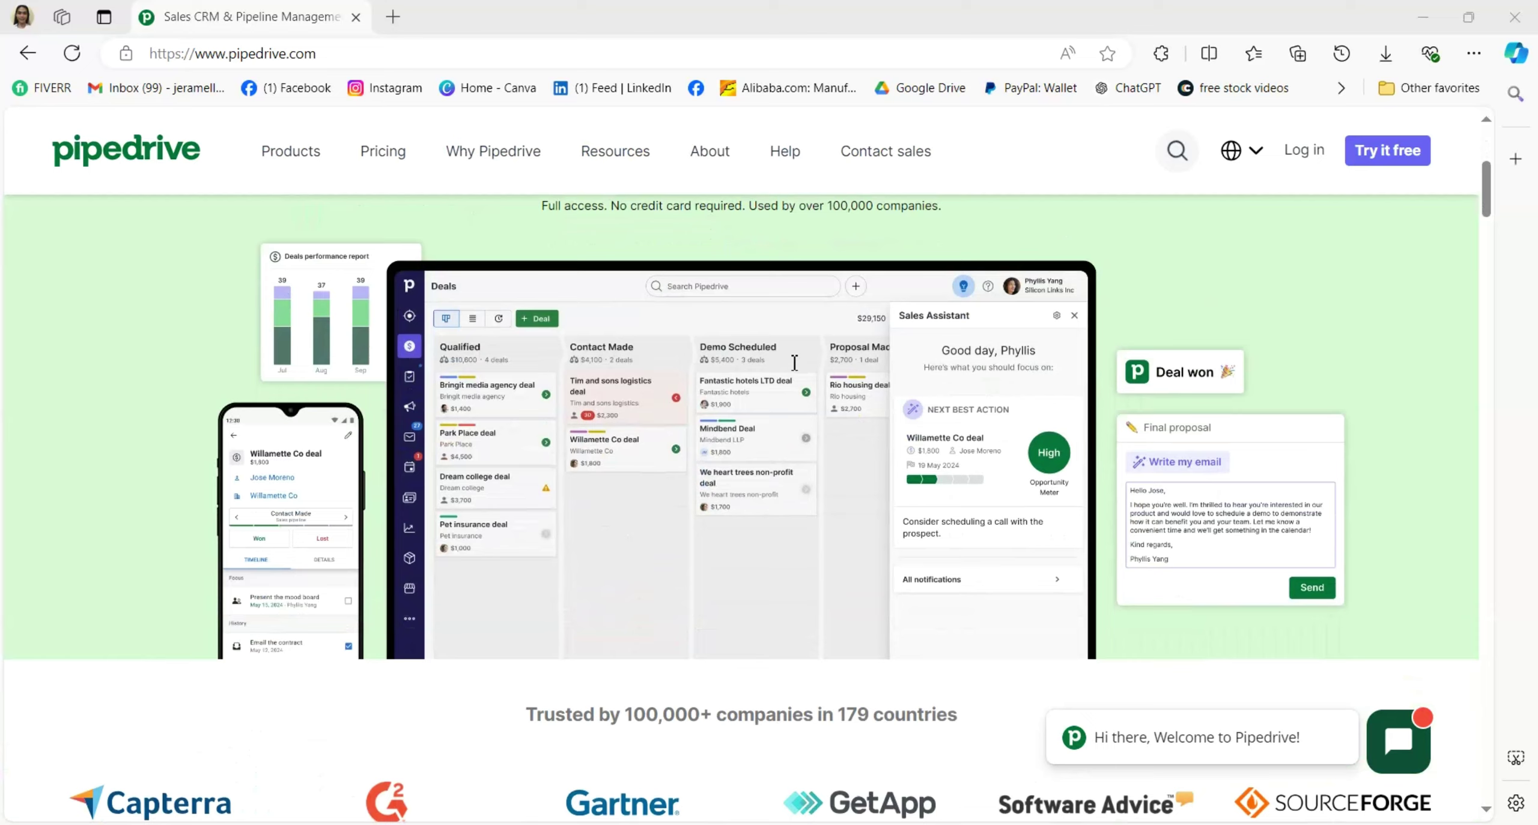
{"action": "scroll", "coordinate": [794, 363], "scroll_direction": "down", "scroll_amount": 3}
{"action": "scroll", "coordinate": [794, 363], "scroll_direction": "down", "scroll_amount": 4}
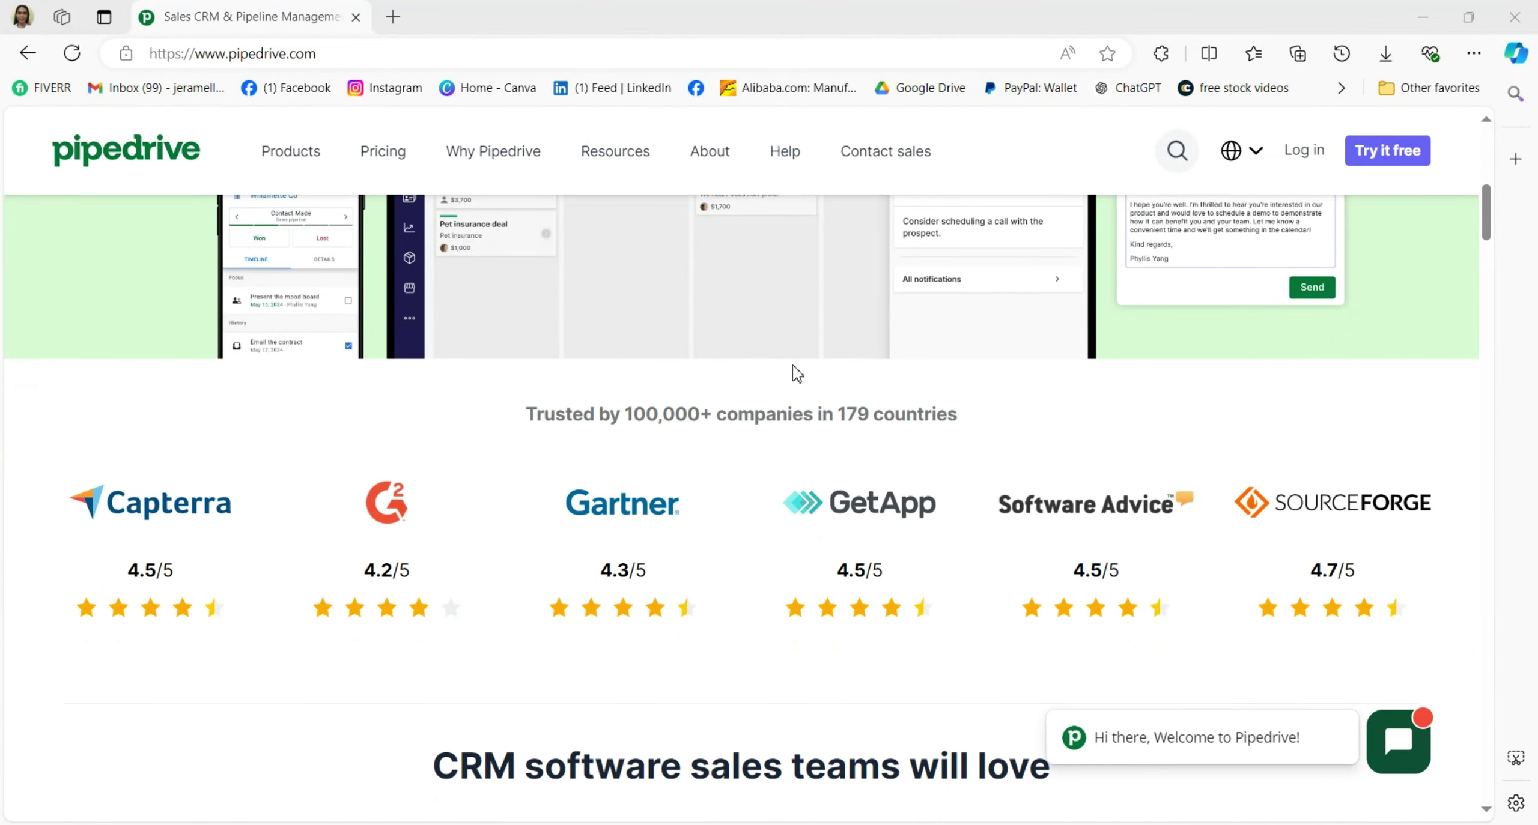
{"action": "scroll", "coordinate": [797, 378], "scroll_direction": "down", "scroll_amount": 8}
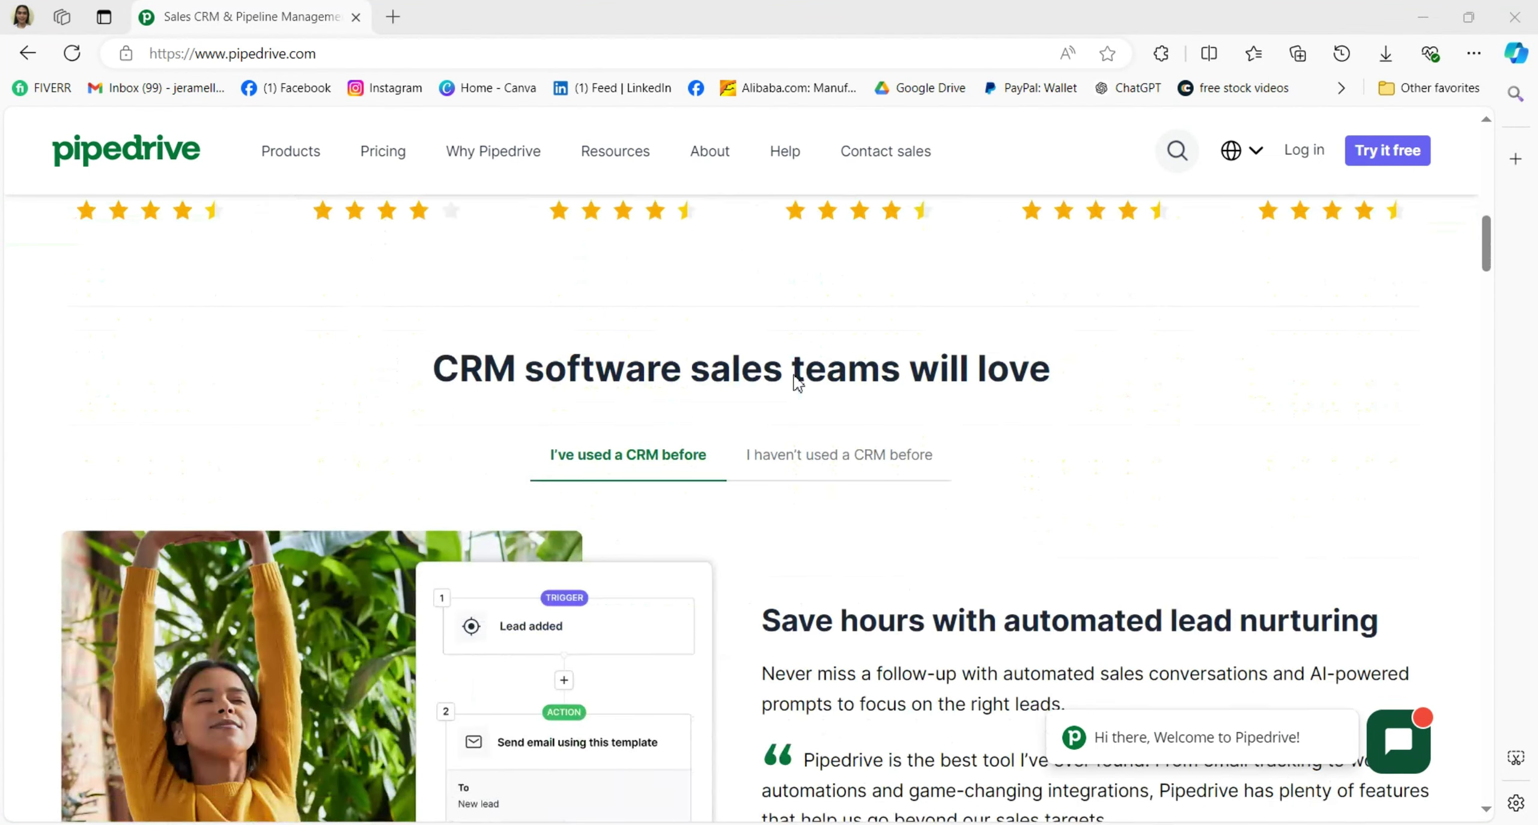
{"action": "scroll", "coordinate": [796, 384], "scroll_direction": "down", "scroll_amount": 5}
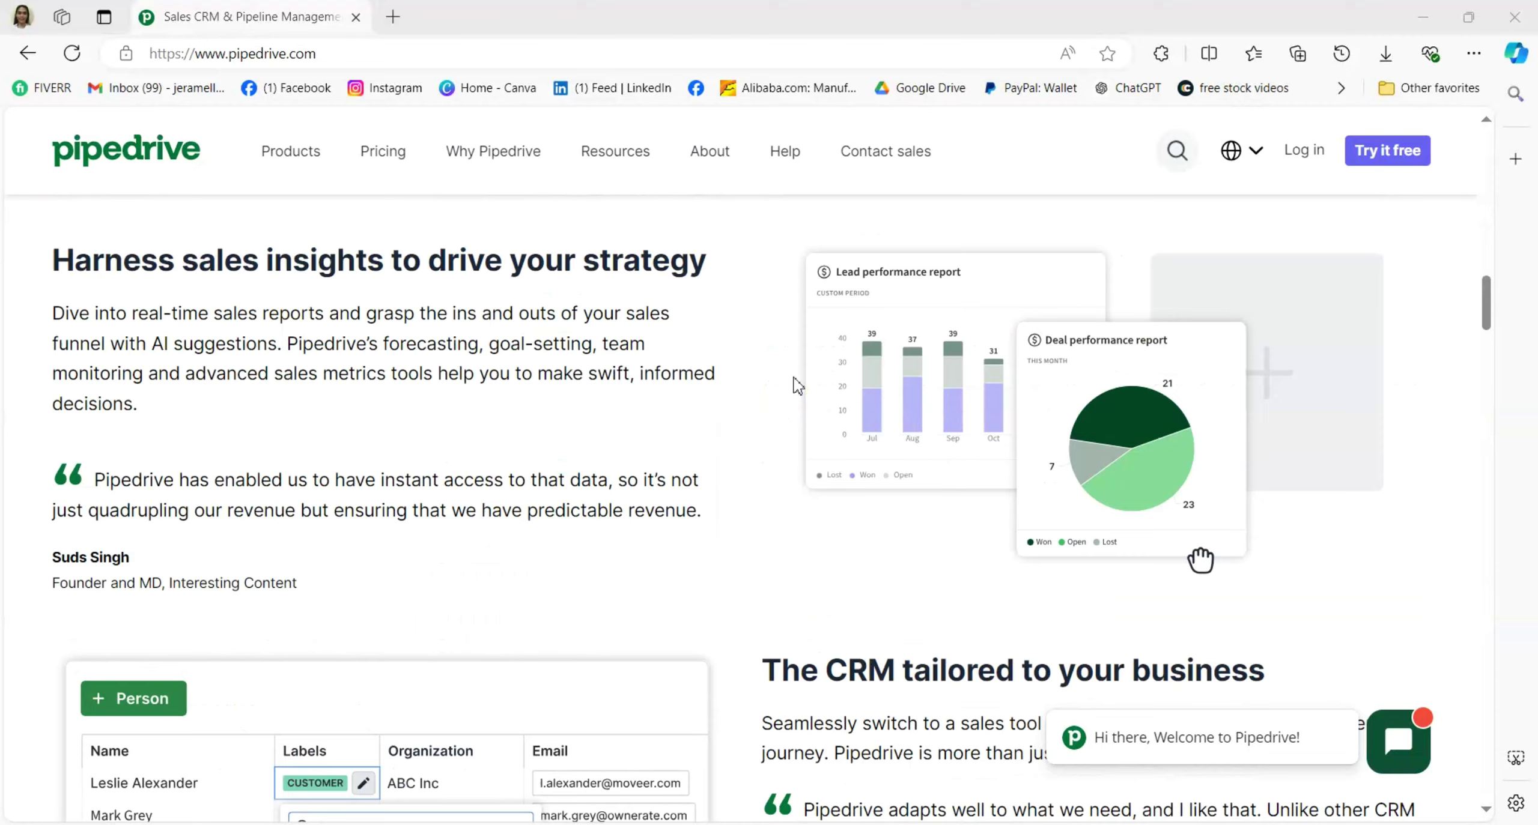
{"action": "scroll", "coordinate": [796, 385], "scroll_direction": "down", "scroll_amount": 6}
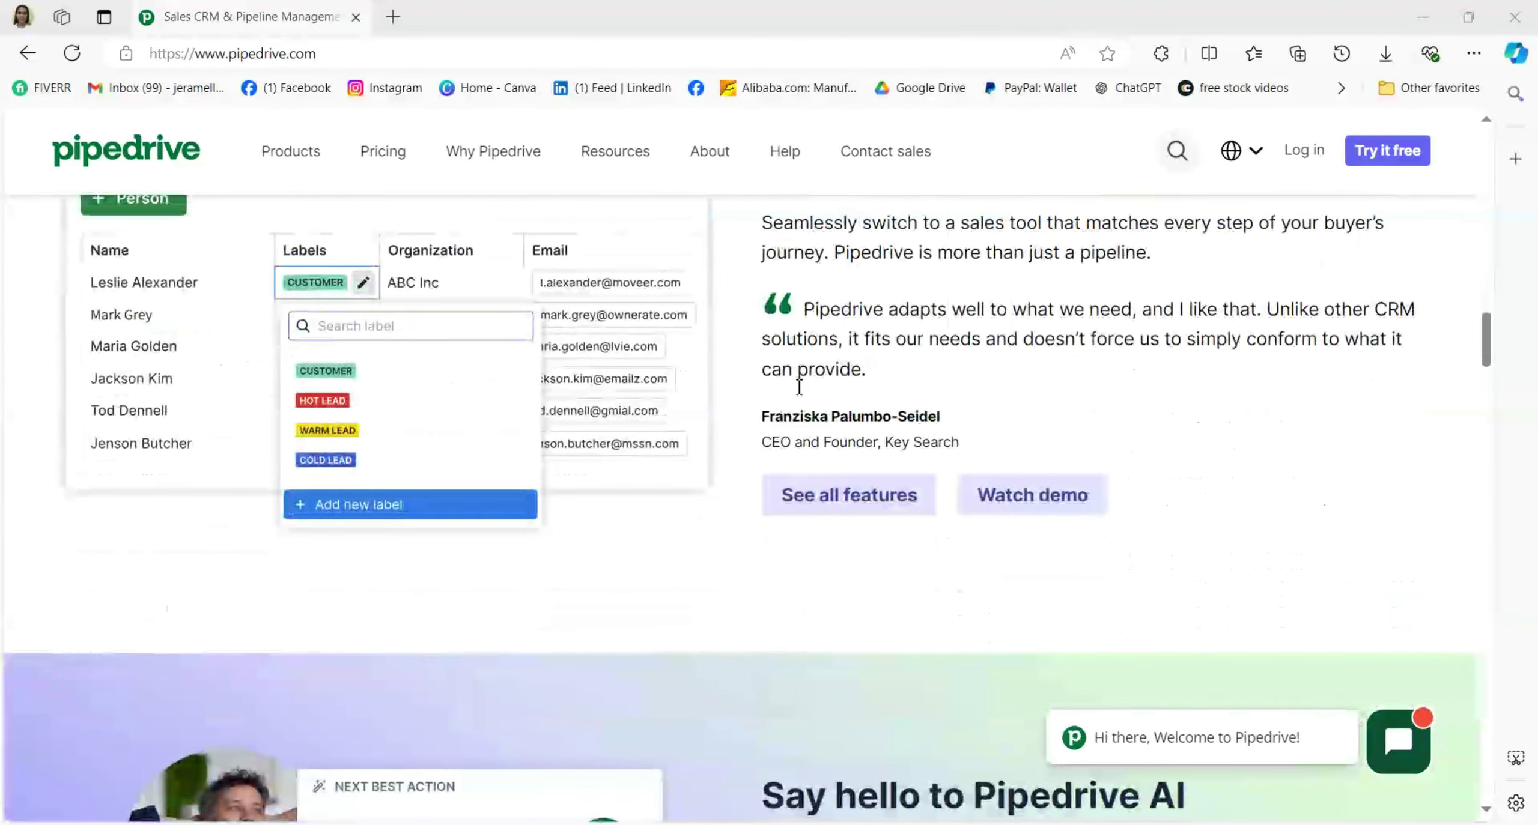
{"action": "scroll", "coordinate": [799, 385], "scroll_direction": "down", "scroll_amount": 4}
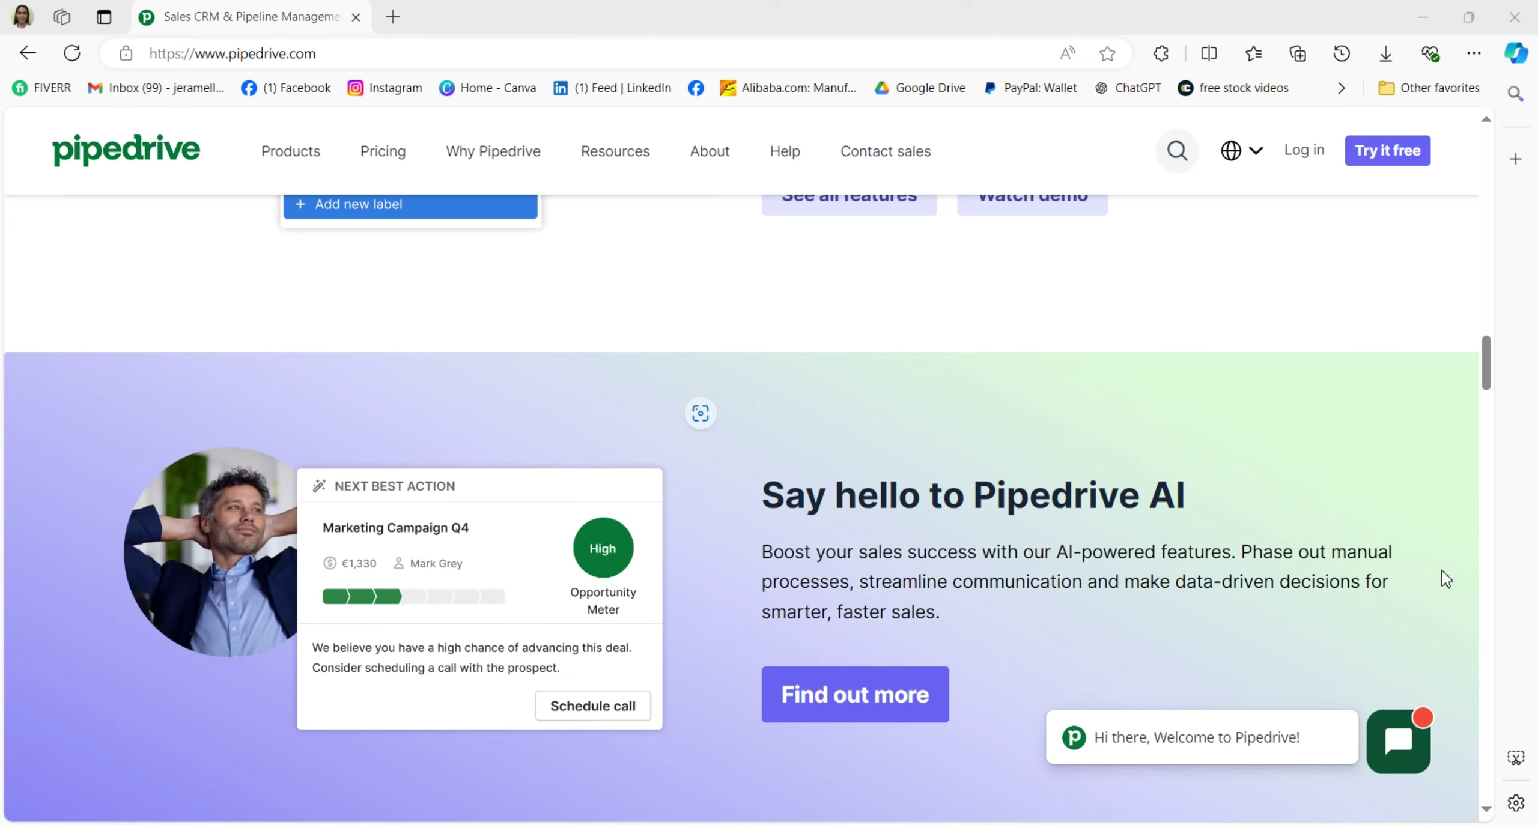
{"action": "scroll", "coordinate": [1208, 525], "scroll_direction": "down", "scroll_amount": 12}
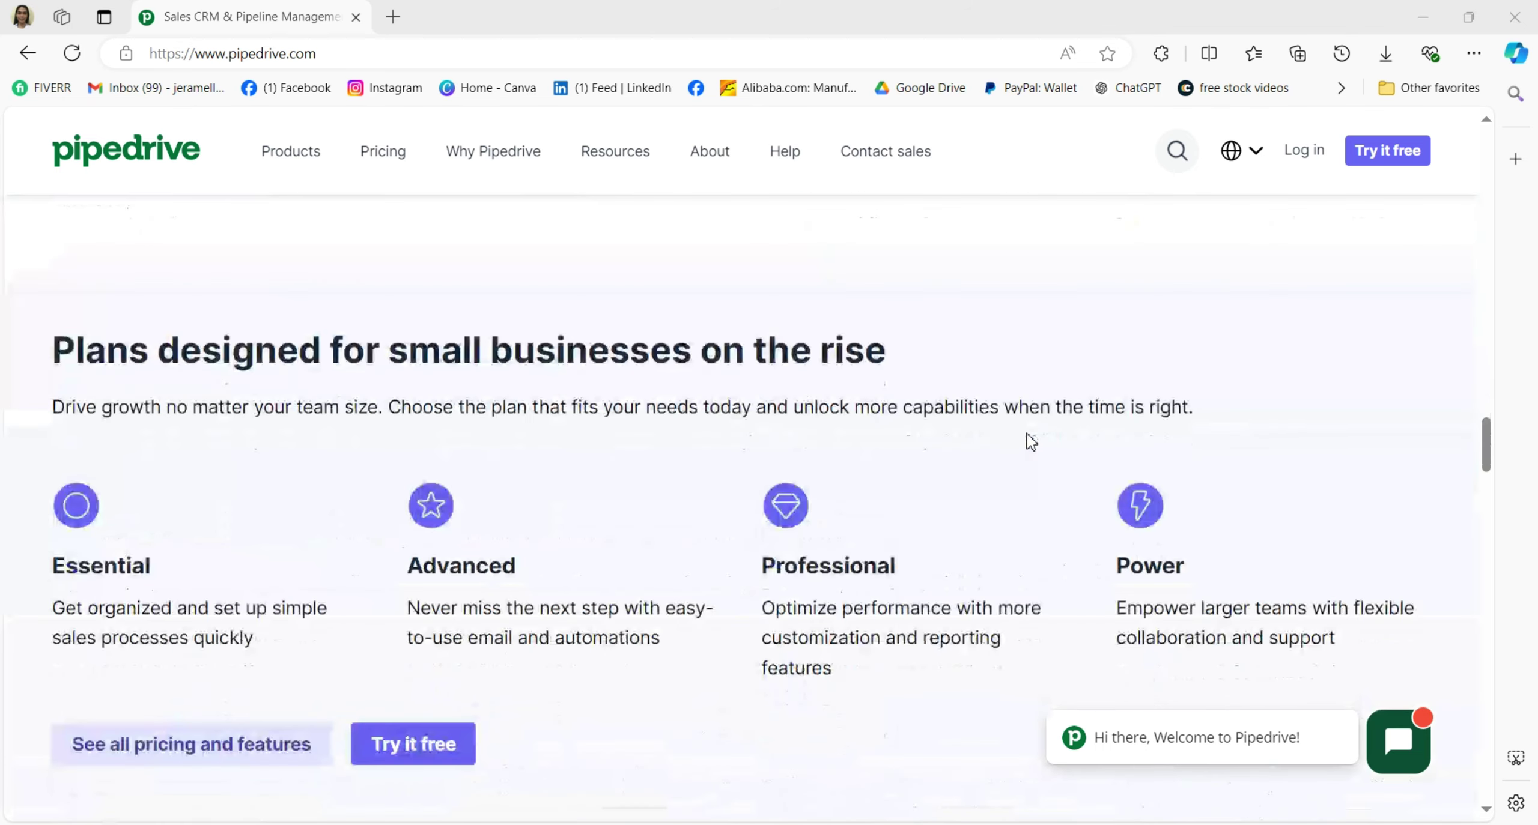
{"action": "scroll", "coordinate": [1030, 441], "scroll_direction": "down", "scroll_amount": 2}
{"action": "scroll", "coordinate": [1399, 206], "scroll_direction": "up", "scroll_amount": 12}
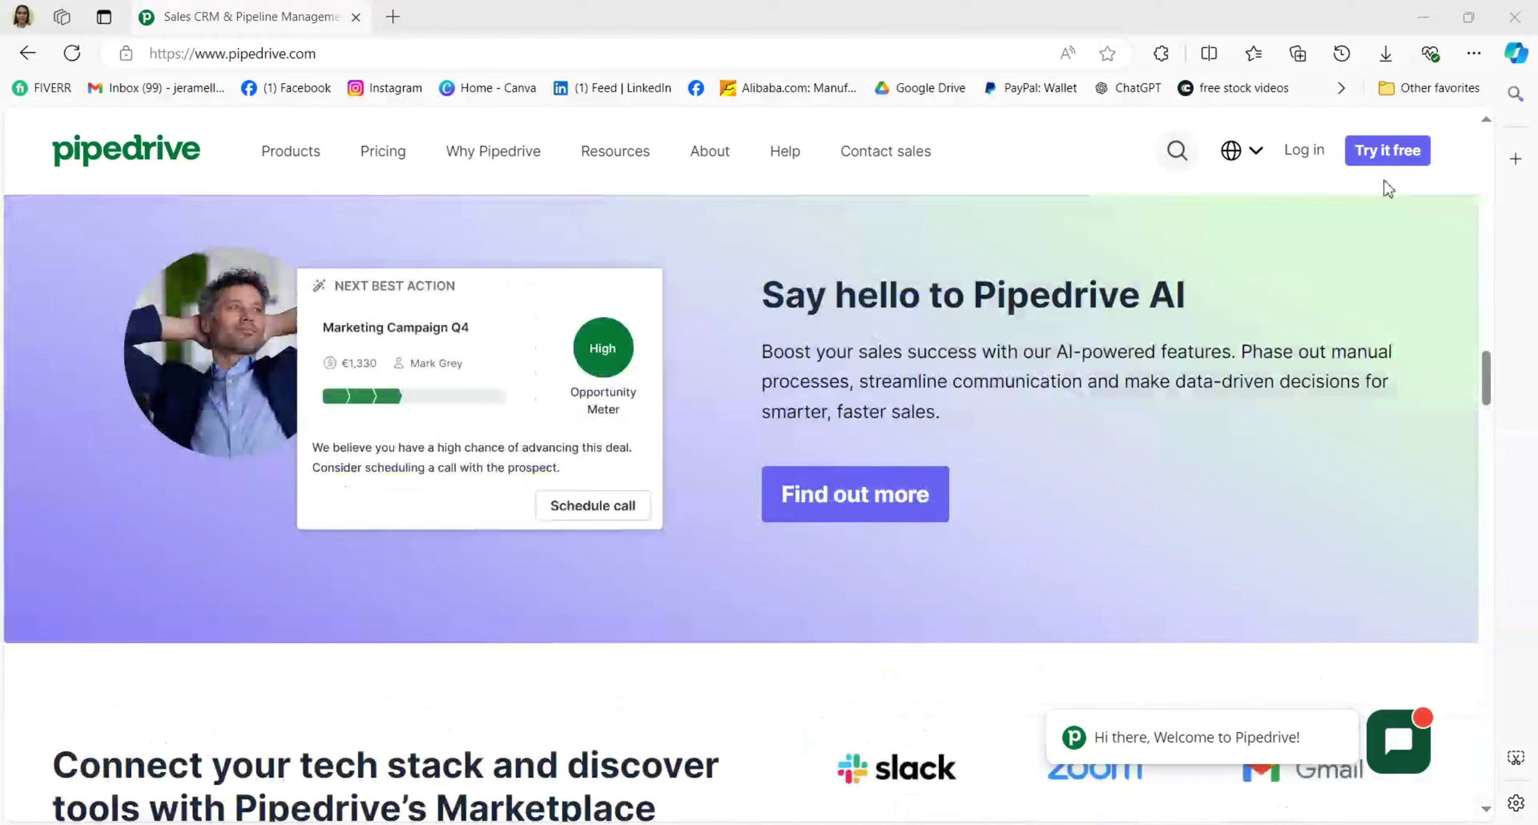
{"action": "scroll", "coordinate": [1377, 154], "scroll_direction": "up", "scroll_amount": 5}
{"action": "scroll", "coordinate": [1348, 248], "scroll_direction": "up", "scroll_amount": 15}
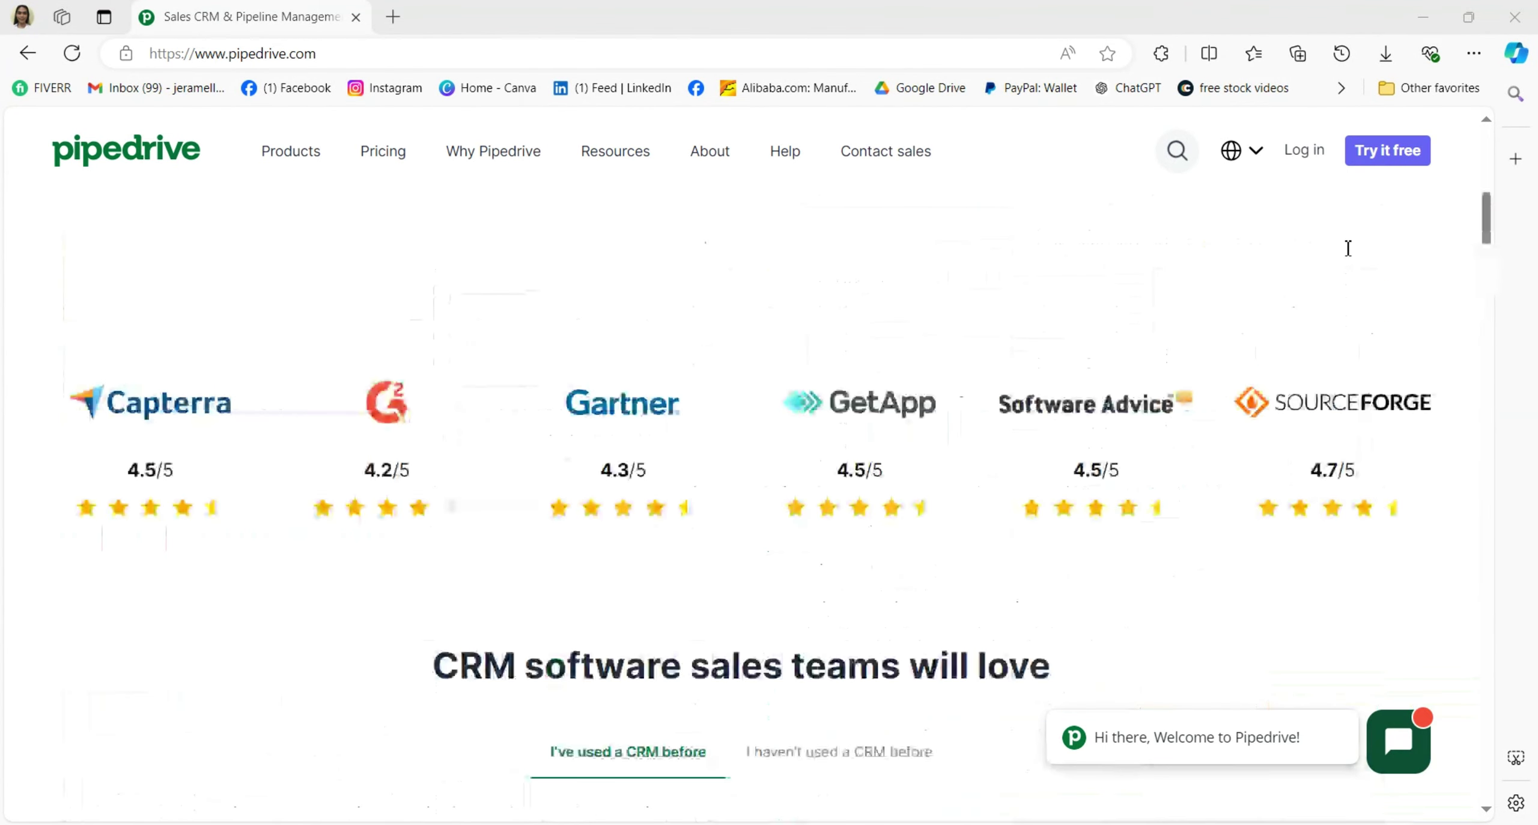
{"action": "scroll", "coordinate": [1348, 248], "scroll_direction": "up", "scroll_amount": 10}
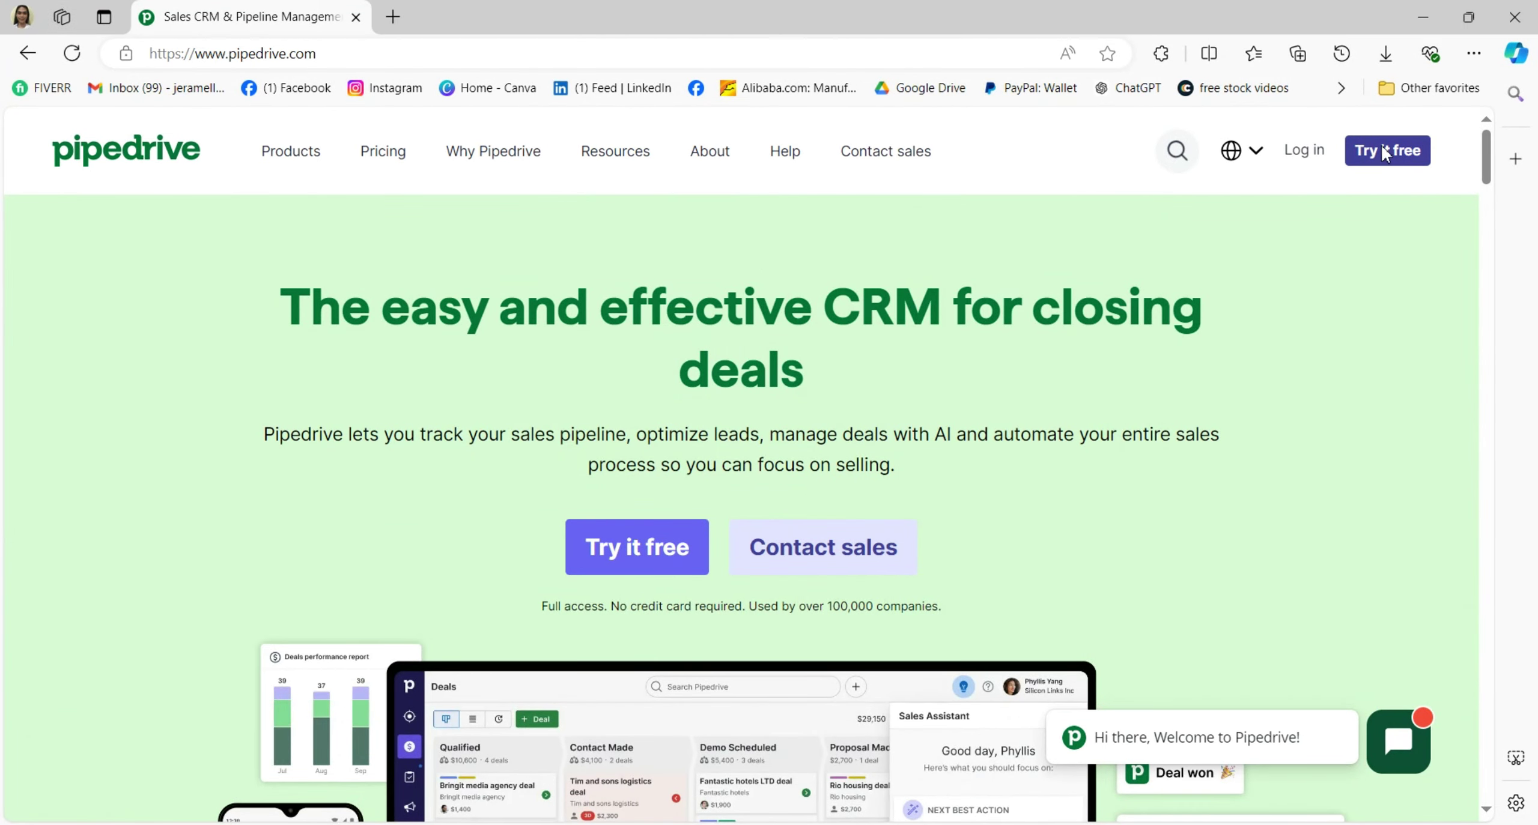
{"action": "left_click", "coordinate": [1383, 152]}
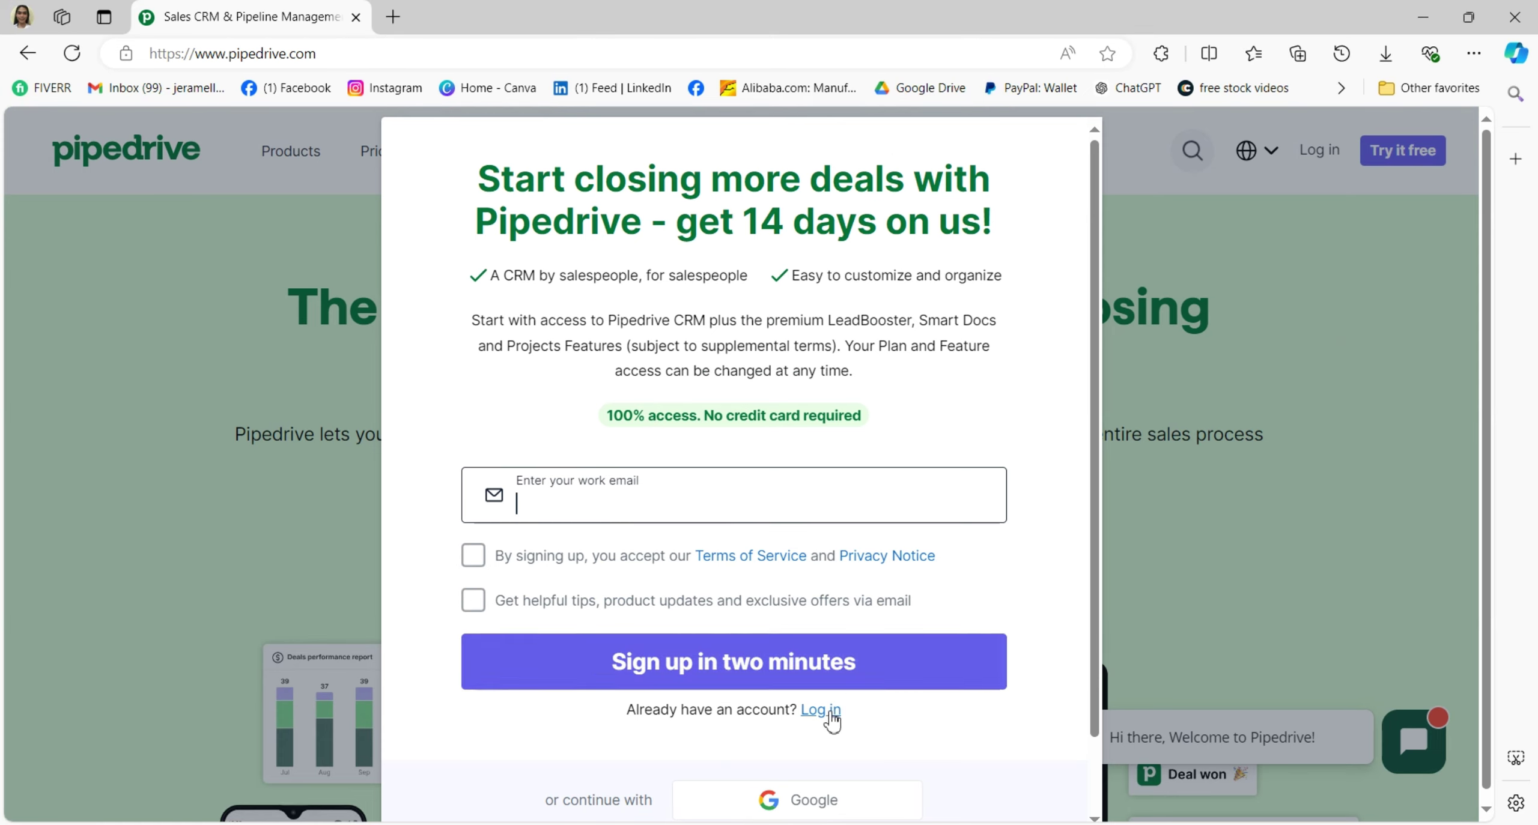
Continue the free-trial sign-up with a Google account.
{"action": "scroll", "coordinate": [823, 715], "scroll_direction": "down", "scroll_amount": 2}
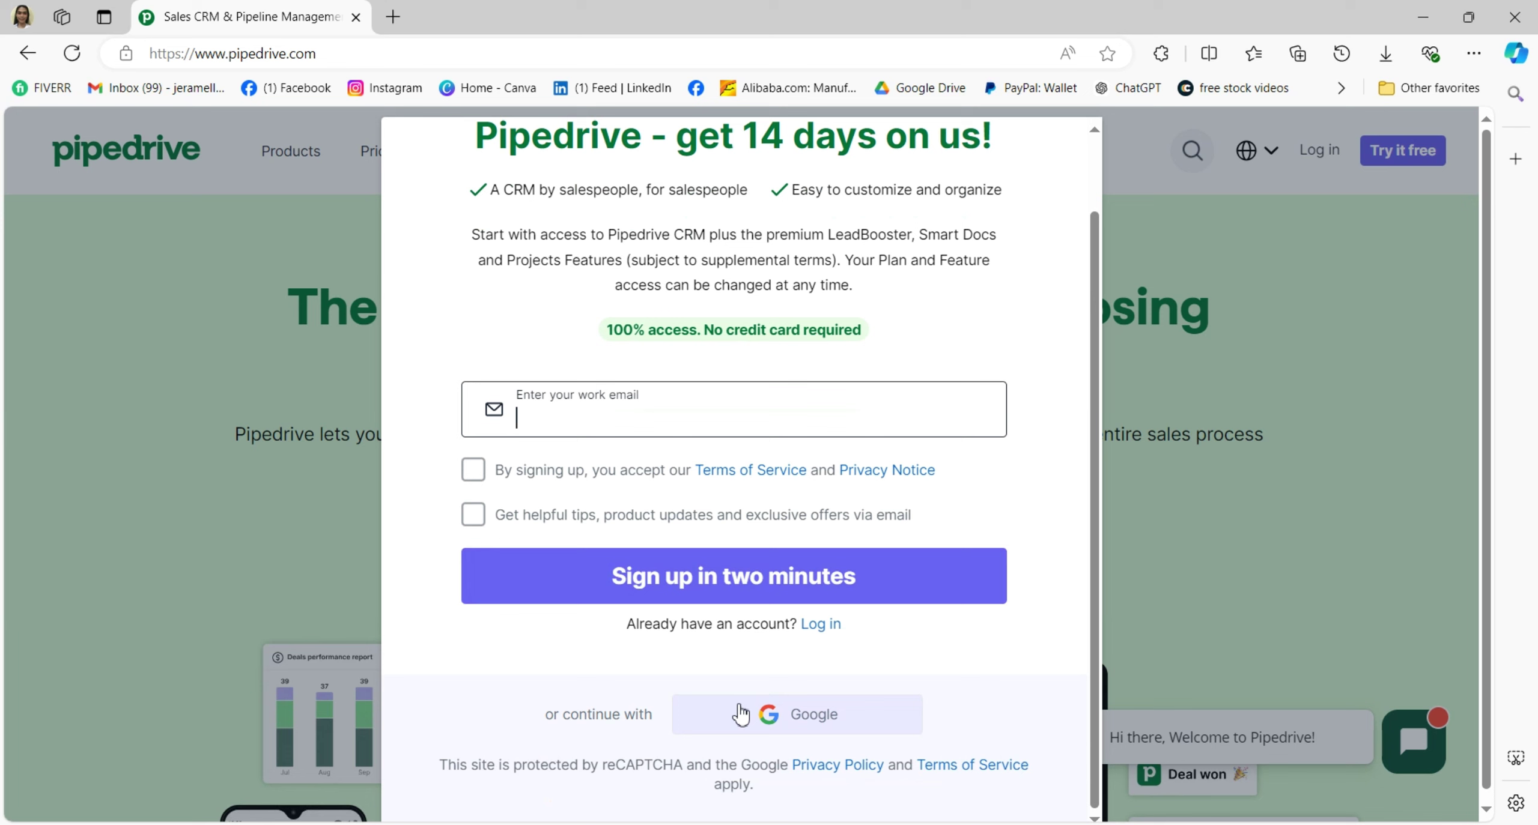
{"action": "scroll", "coordinate": [730, 702], "scroll_direction": "up", "scroll_amount": 2}
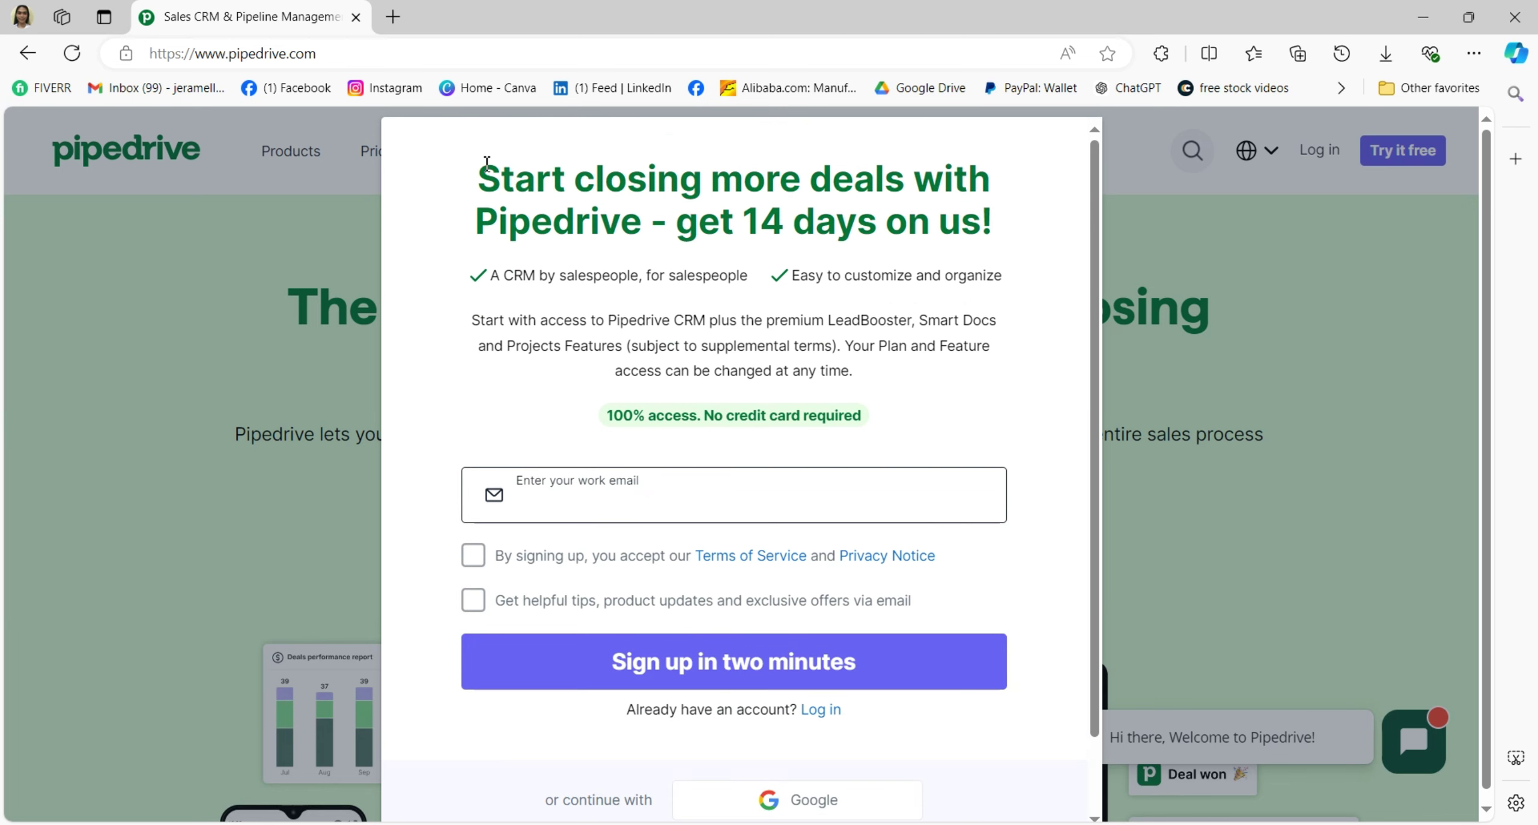
{"action": "left_click_drag", "start_coordinate": [477, 165], "coordinate": [1004, 234]}
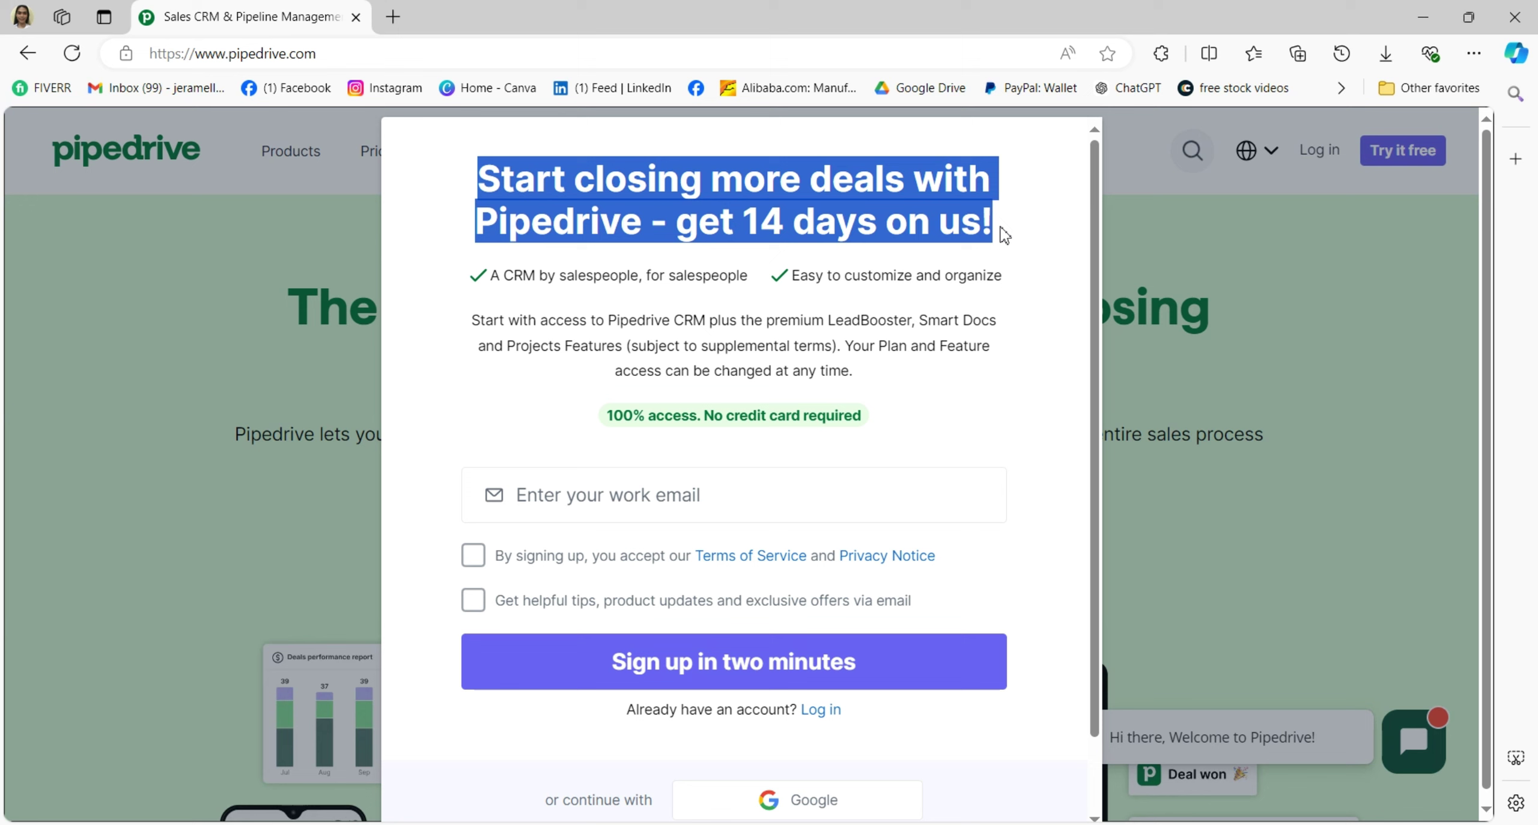
{"action": "left_click", "coordinate": [1007, 382]}
{"action": "scroll", "coordinate": [831, 397], "scroll_direction": "down", "scroll_amount": 2}
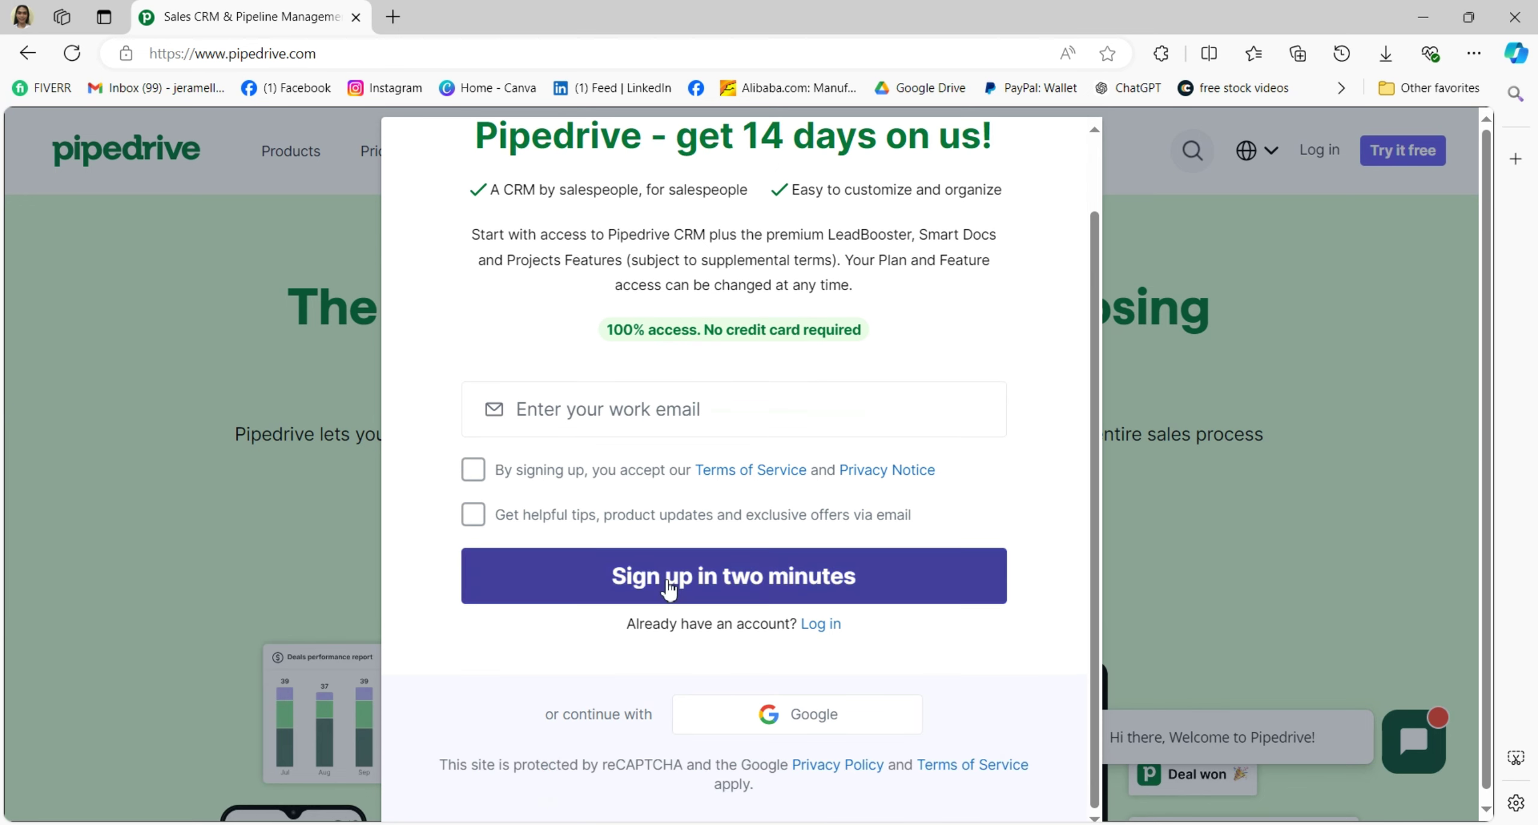
{"action": "left_click", "coordinate": [802, 716]}
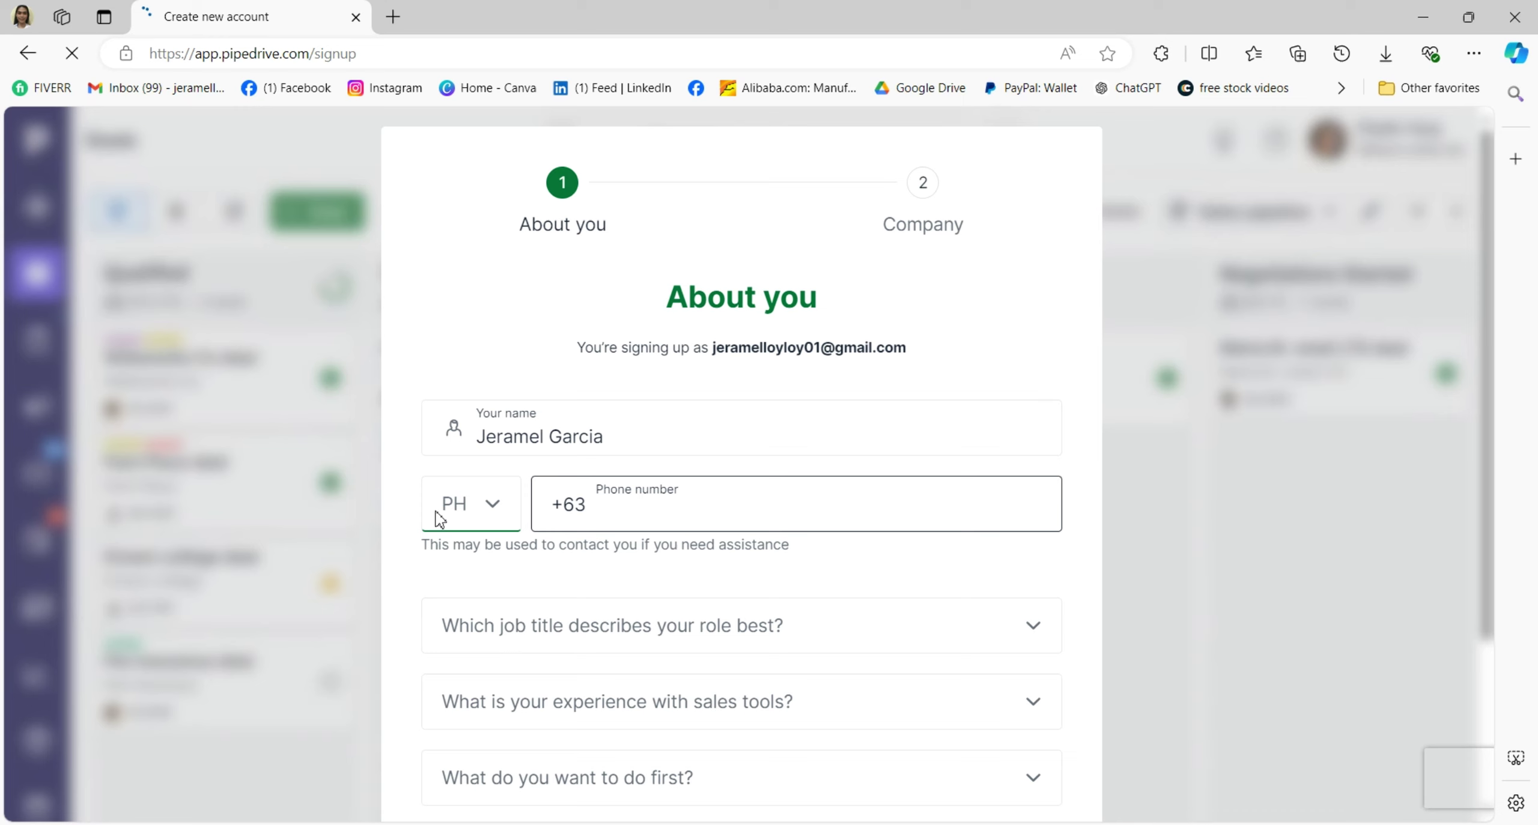
Enter the phone number and choose Admin as the job title.
{"action": "scroll", "coordinate": [629, 528], "scroll_direction": "down", "scroll_amount": 1}
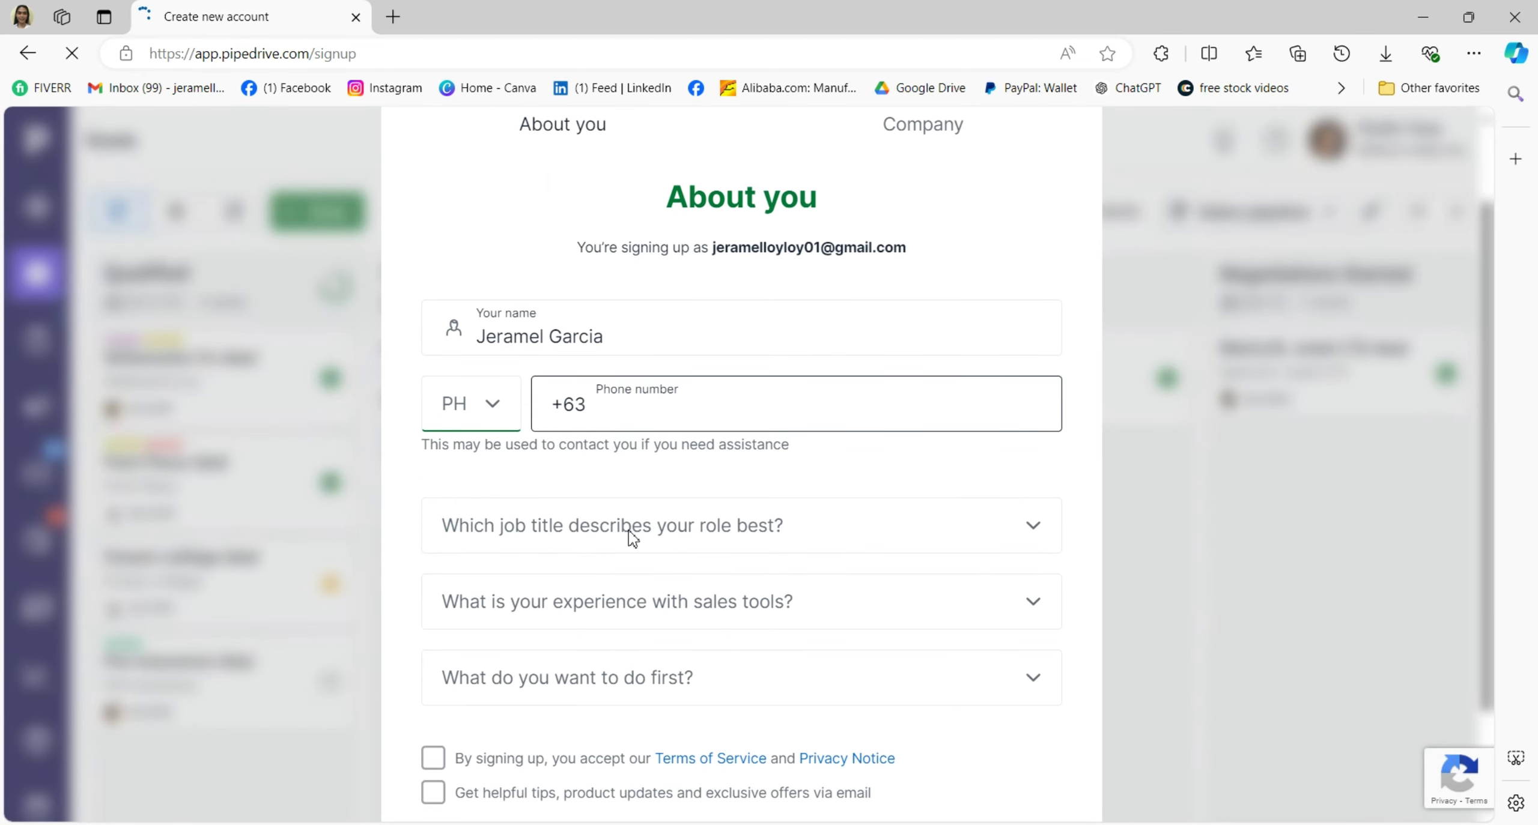
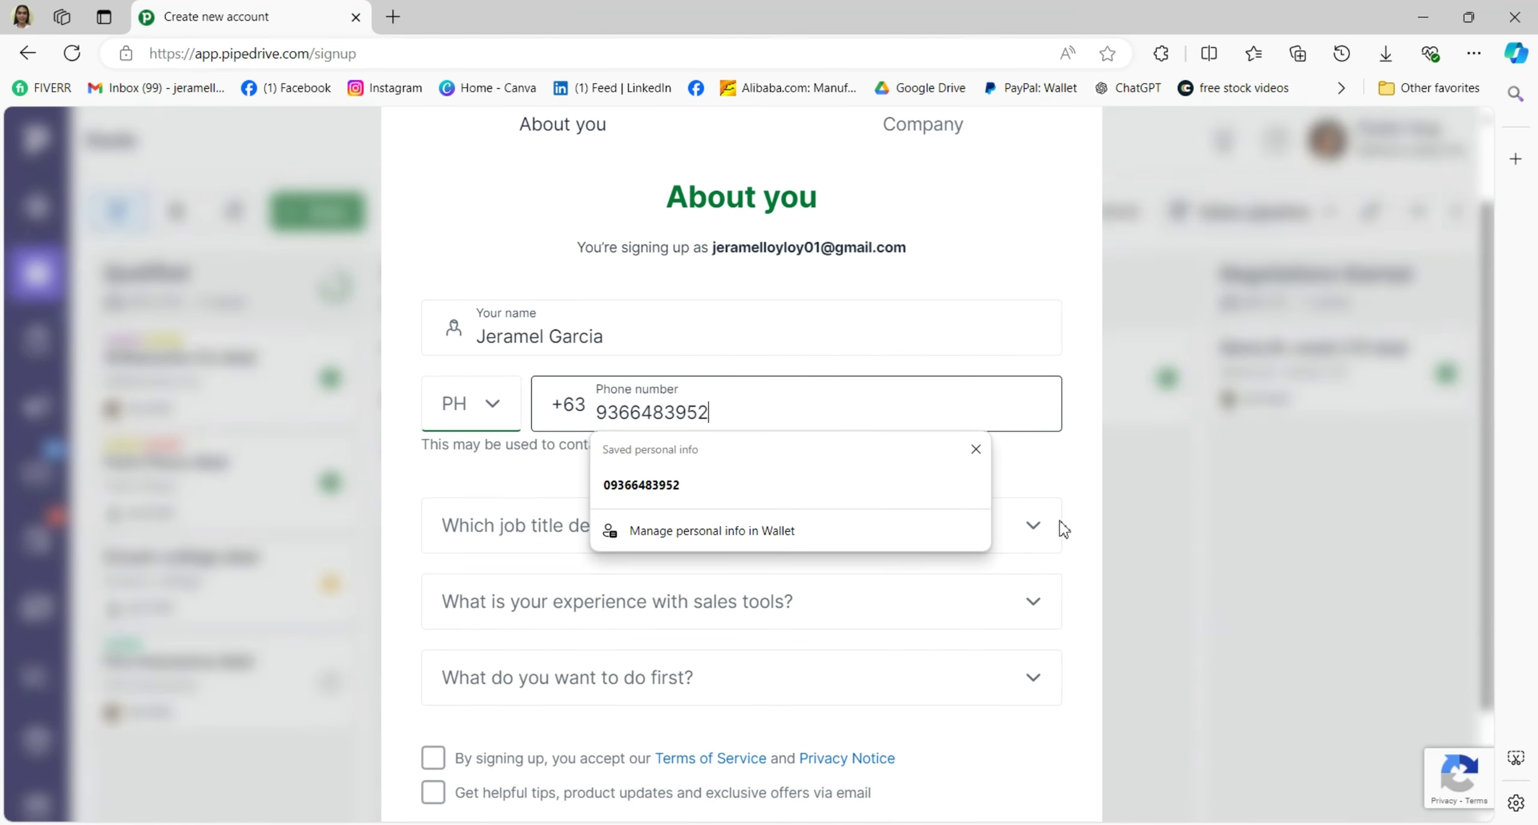
{"action": "left_click", "coordinate": [1060, 483]}
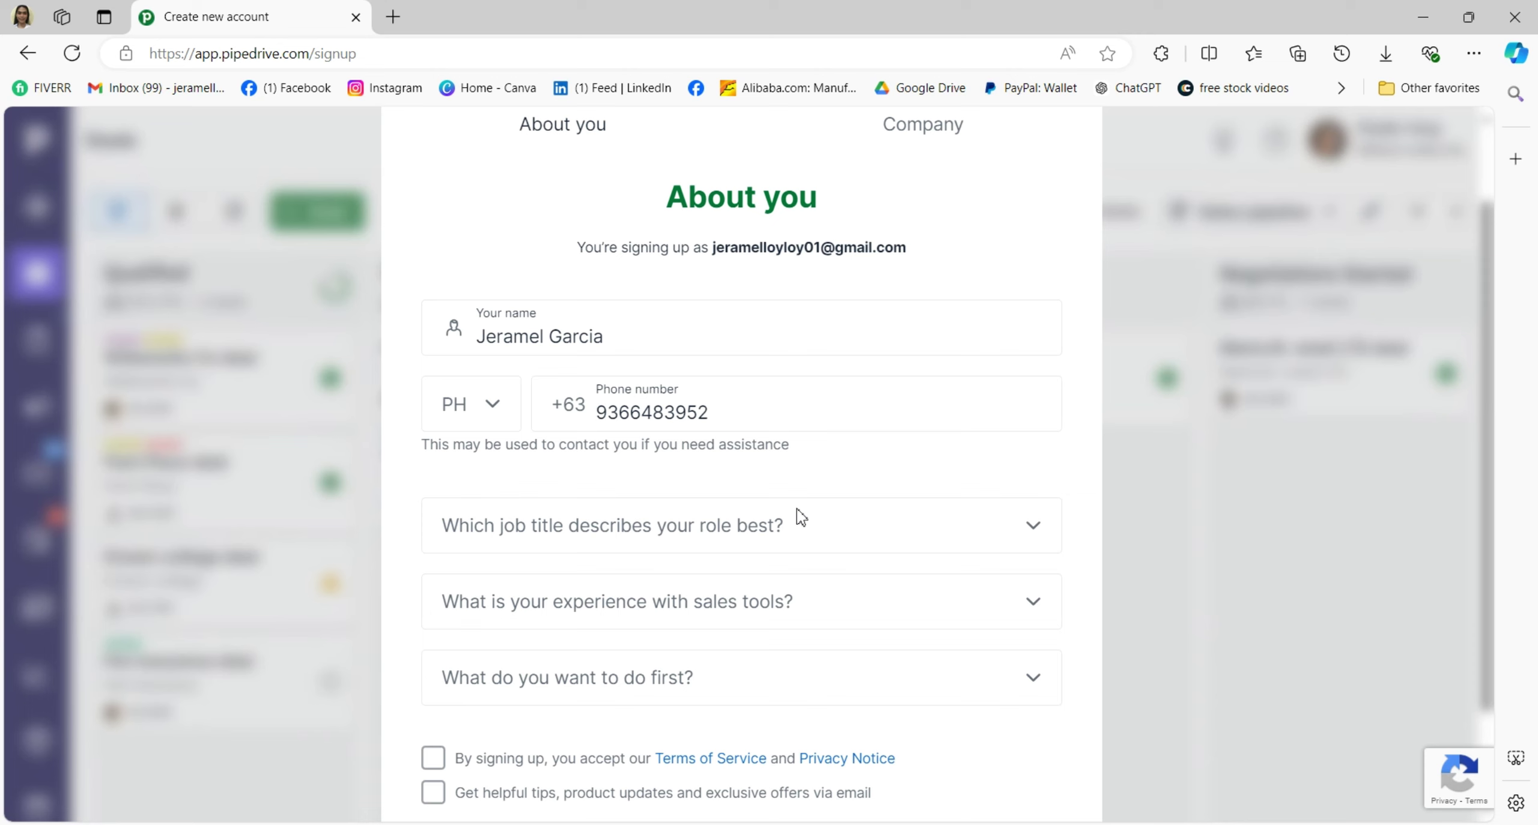
{"action": "scroll", "coordinate": [796, 509], "scroll_direction": "down", "scroll_amount": 2}
{"action": "left_click", "coordinate": [655, 430]}
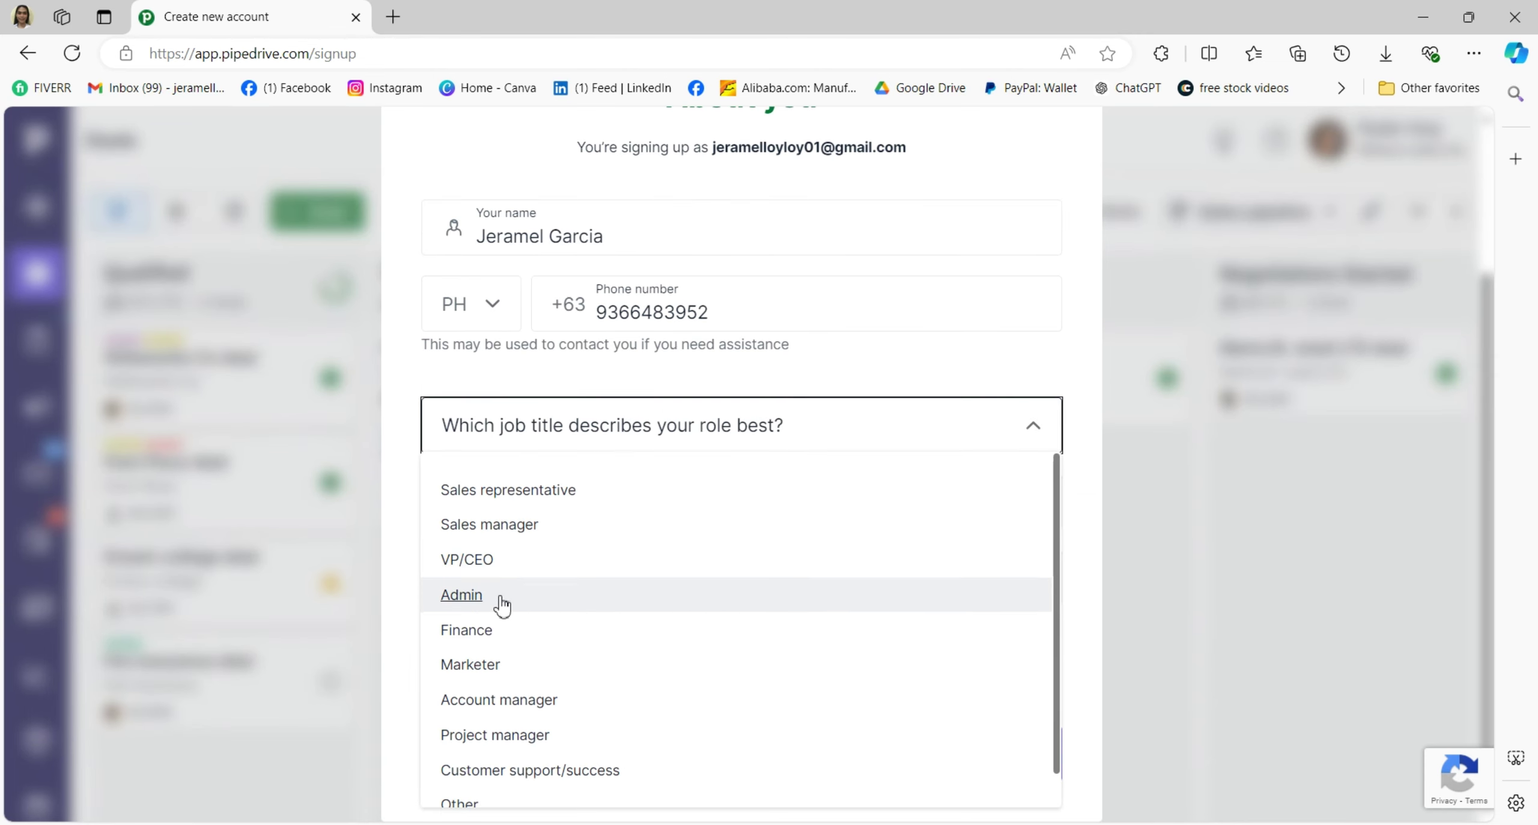
{"action": "left_click", "coordinate": [496, 598]}
Choose no prior sales tools and Find new leads, tick both checkboxes, and continue.
{"action": "left_click", "coordinate": [536, 501]}
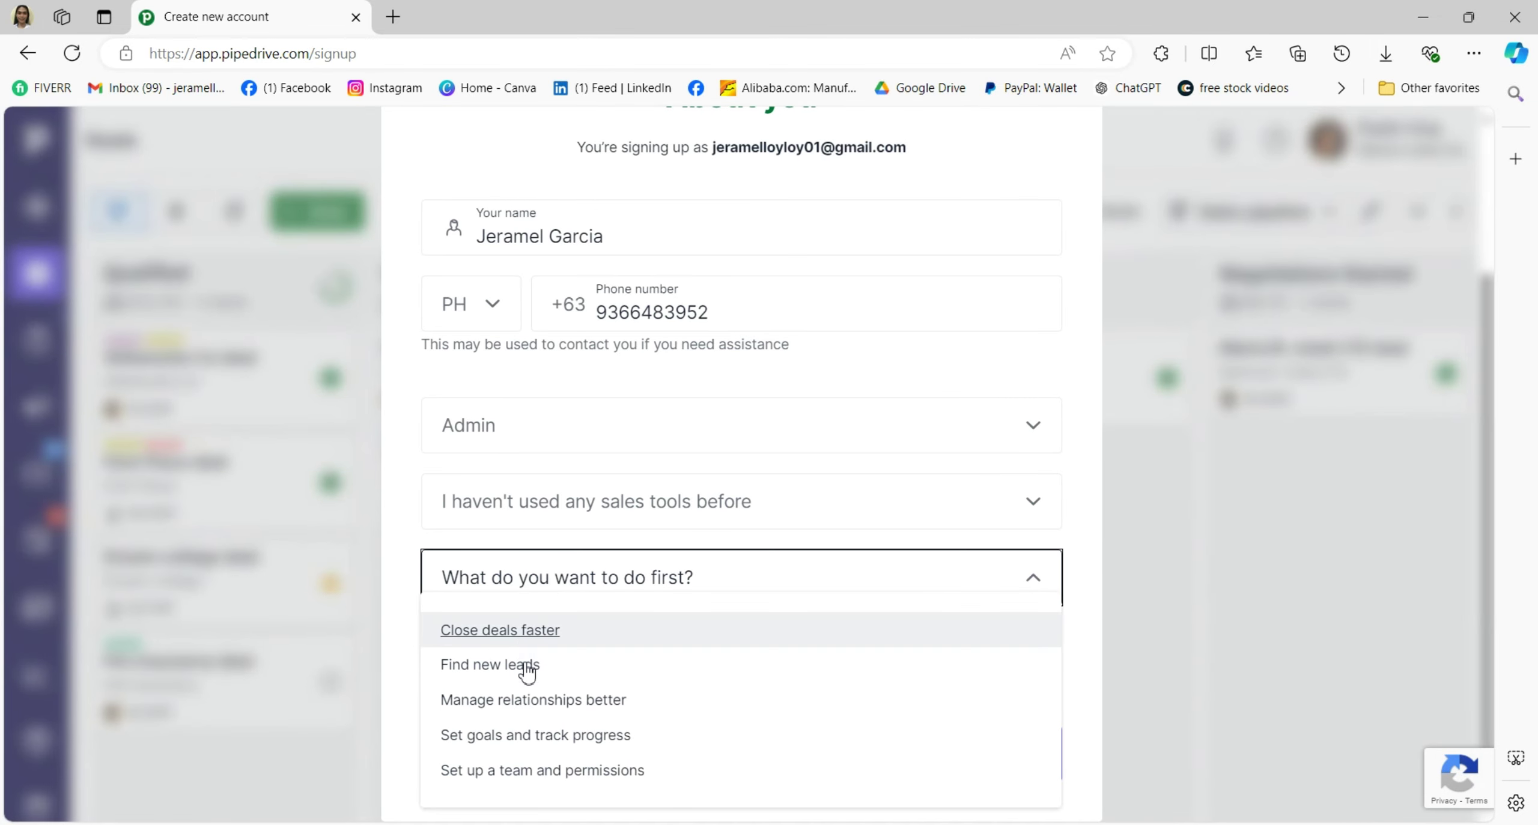
{"action": "left_click", "coordinate": [532, 664]}
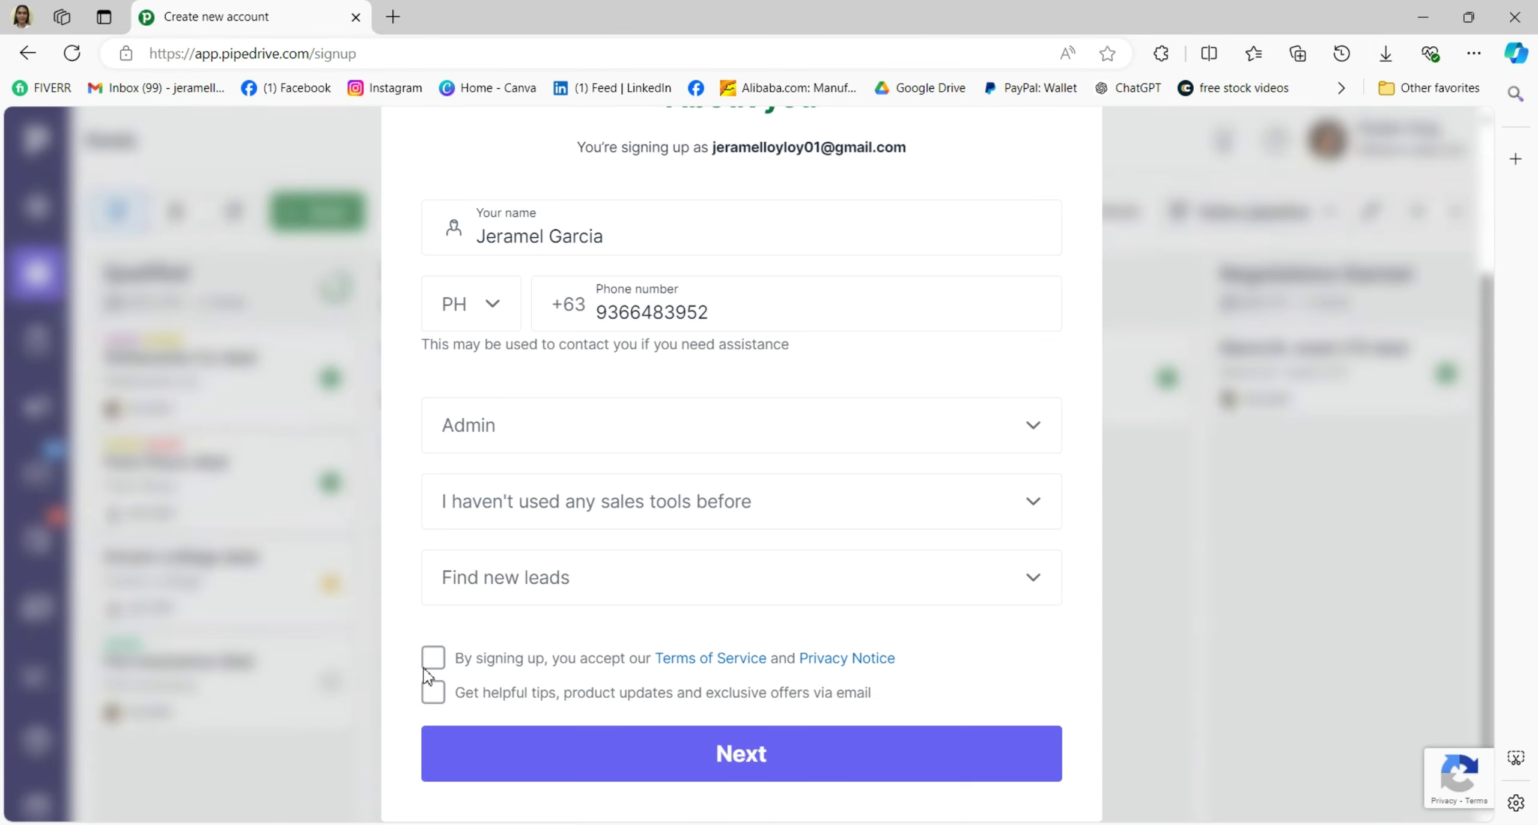
{"action": "left_click", "coordinate": [433, 665]}
{"action": "left_click", "coordinate": [433, 691]}
{"action": "scroll", "coordinate": [808, 570], "scroll_direction": "down", "scroll_amount": 1}
{"action": "left_click", "coordinate": [703, 739]}
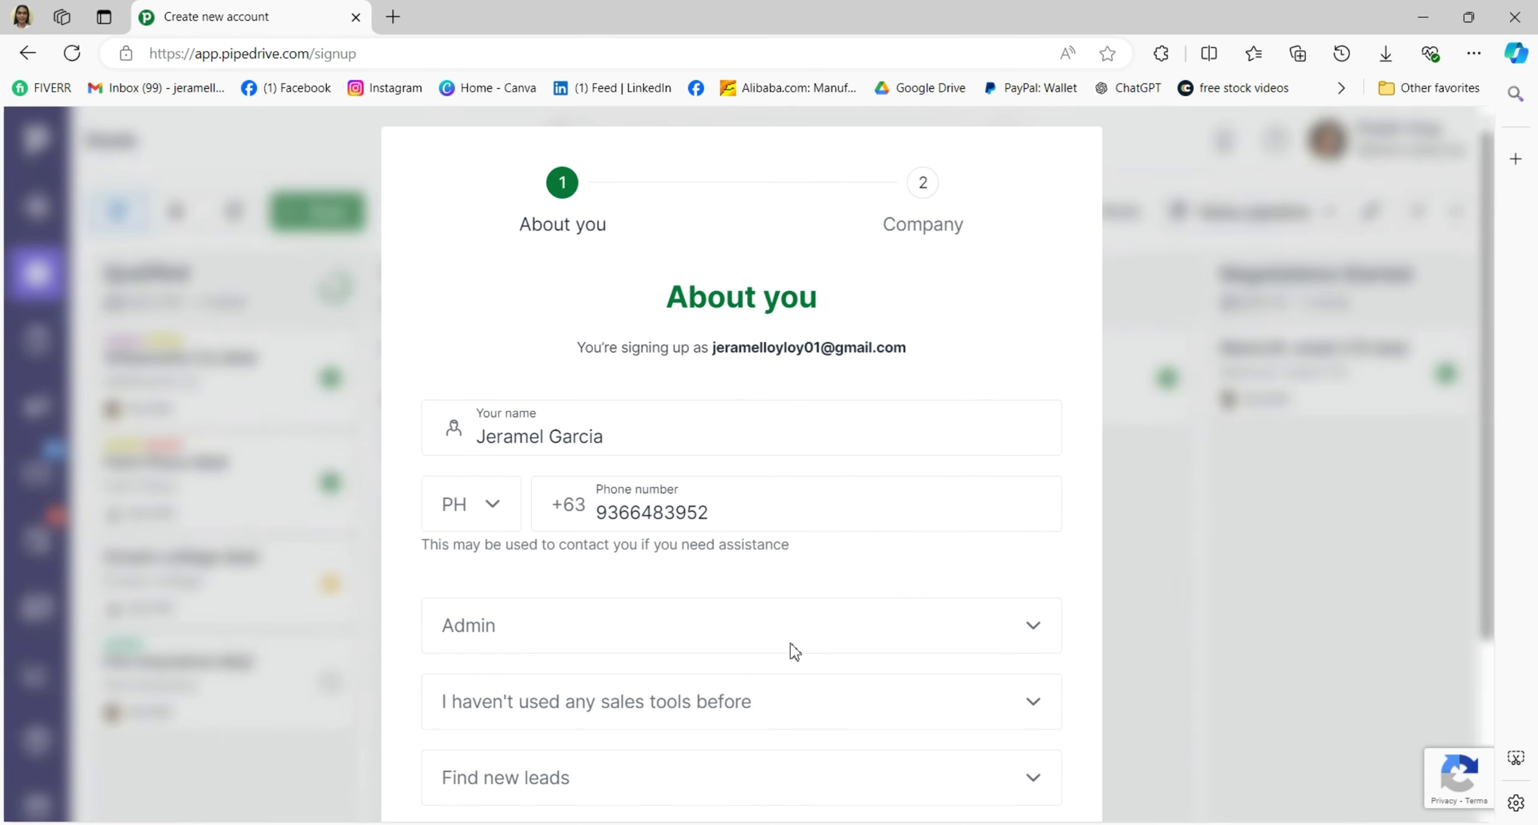
{"action": "scroll", "coordinate": [794, 651], "scroll_direction": "down", "scroll_amount": 4}
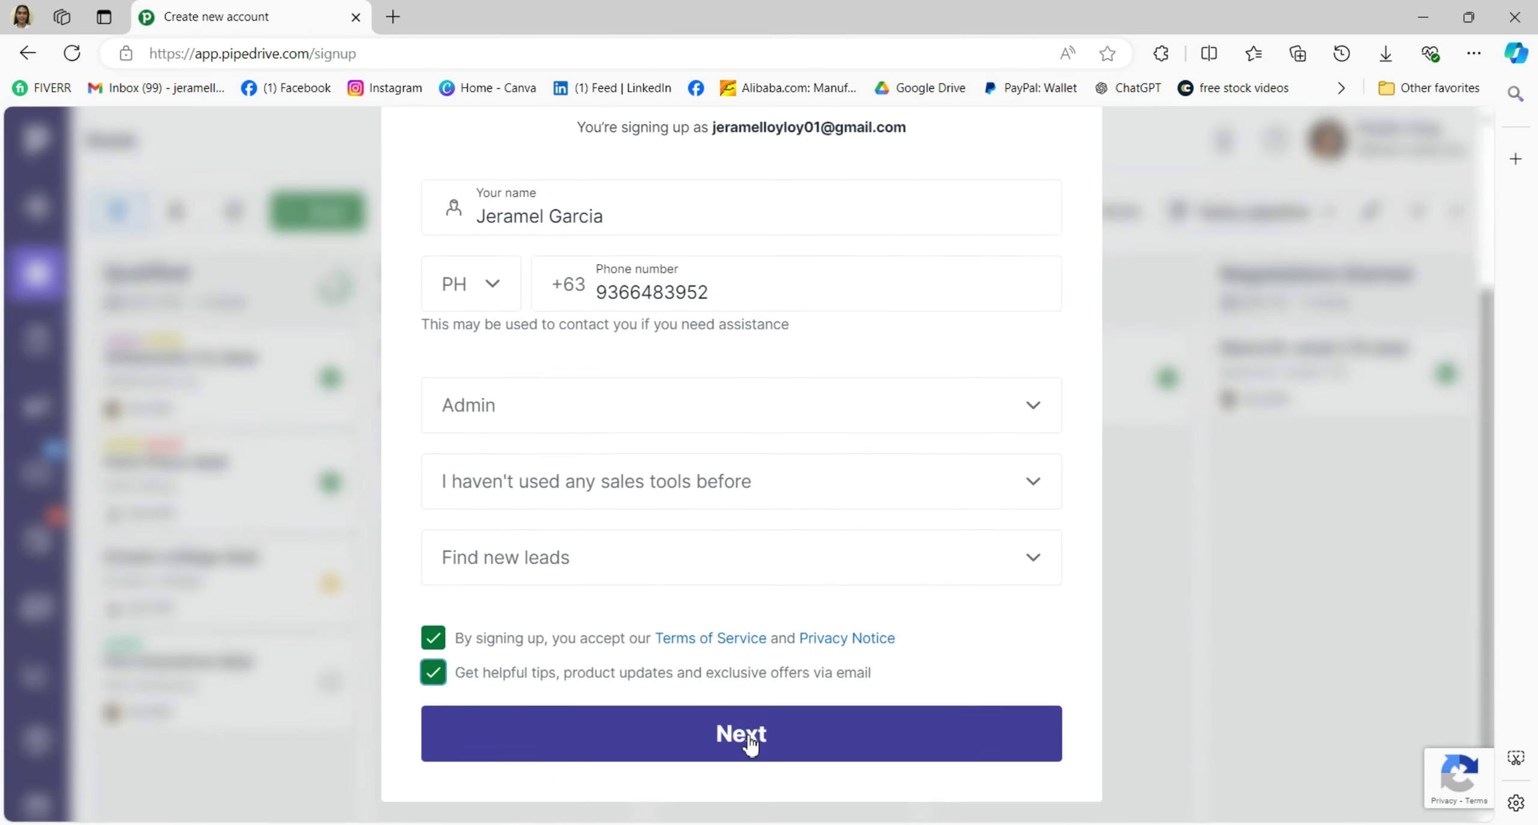
{"action": "left_click", "coordinate": [891, 762]}
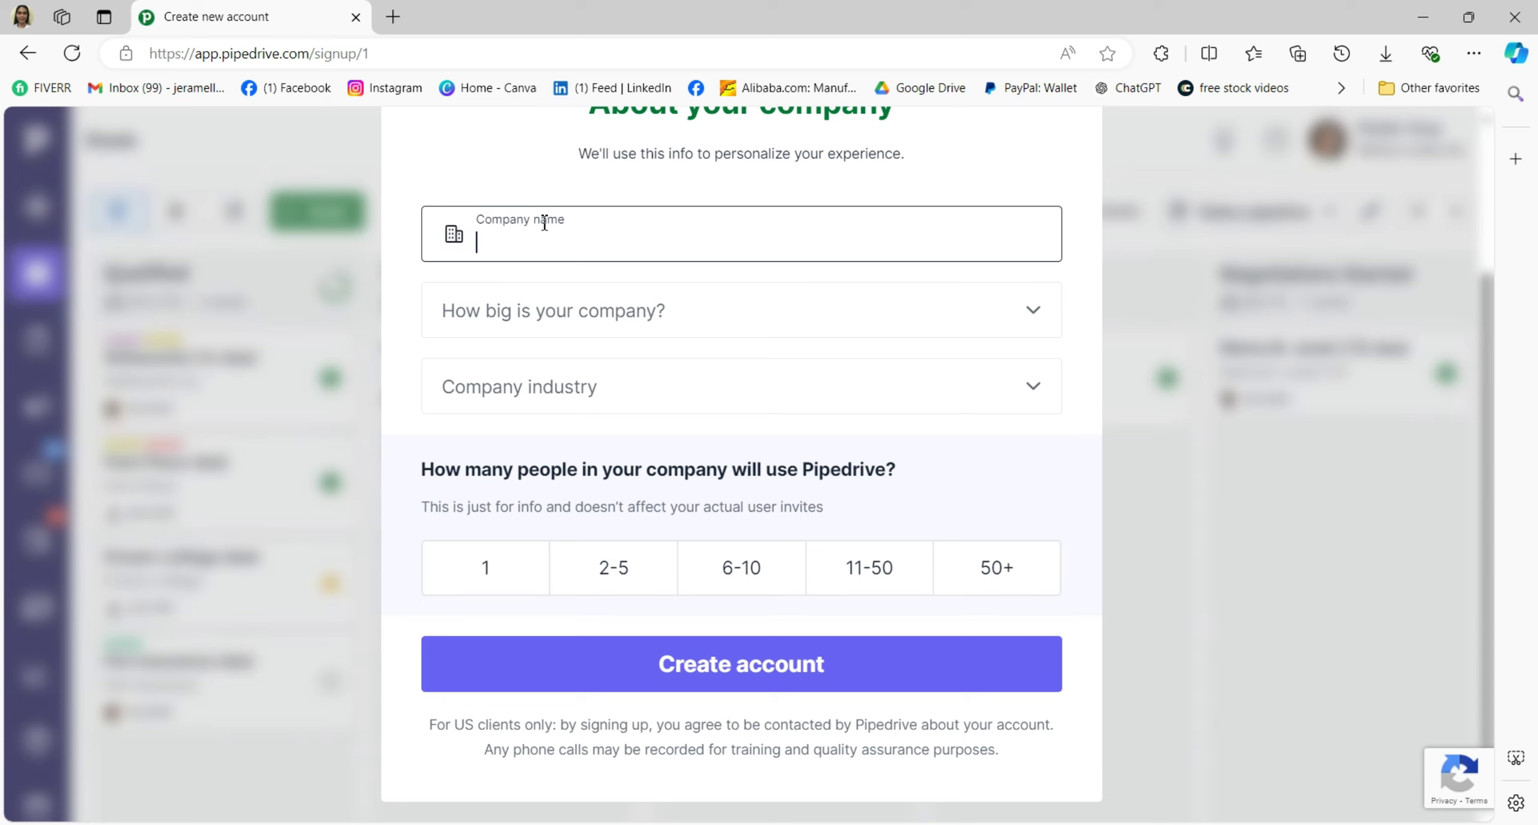
Enter the company name, size 6-10, Real estate industry, 6-10 users, then create the account.
{"action": "type", "text": "jeramel's"}
{"action": "left_click", "coordinate": [605, 310]}
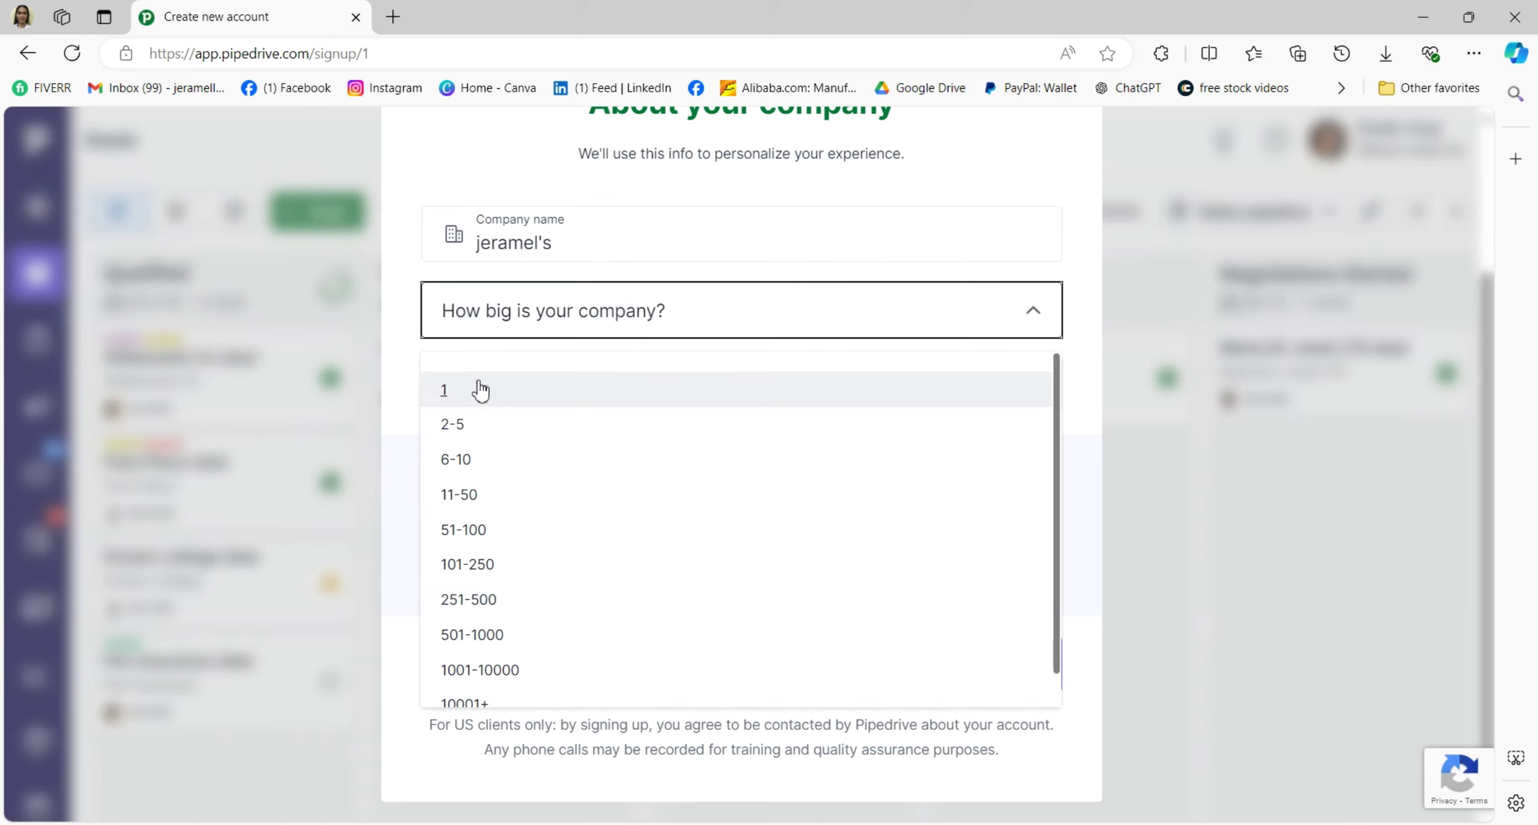
{"action": "left_click", "coordinate": [492, 468]}
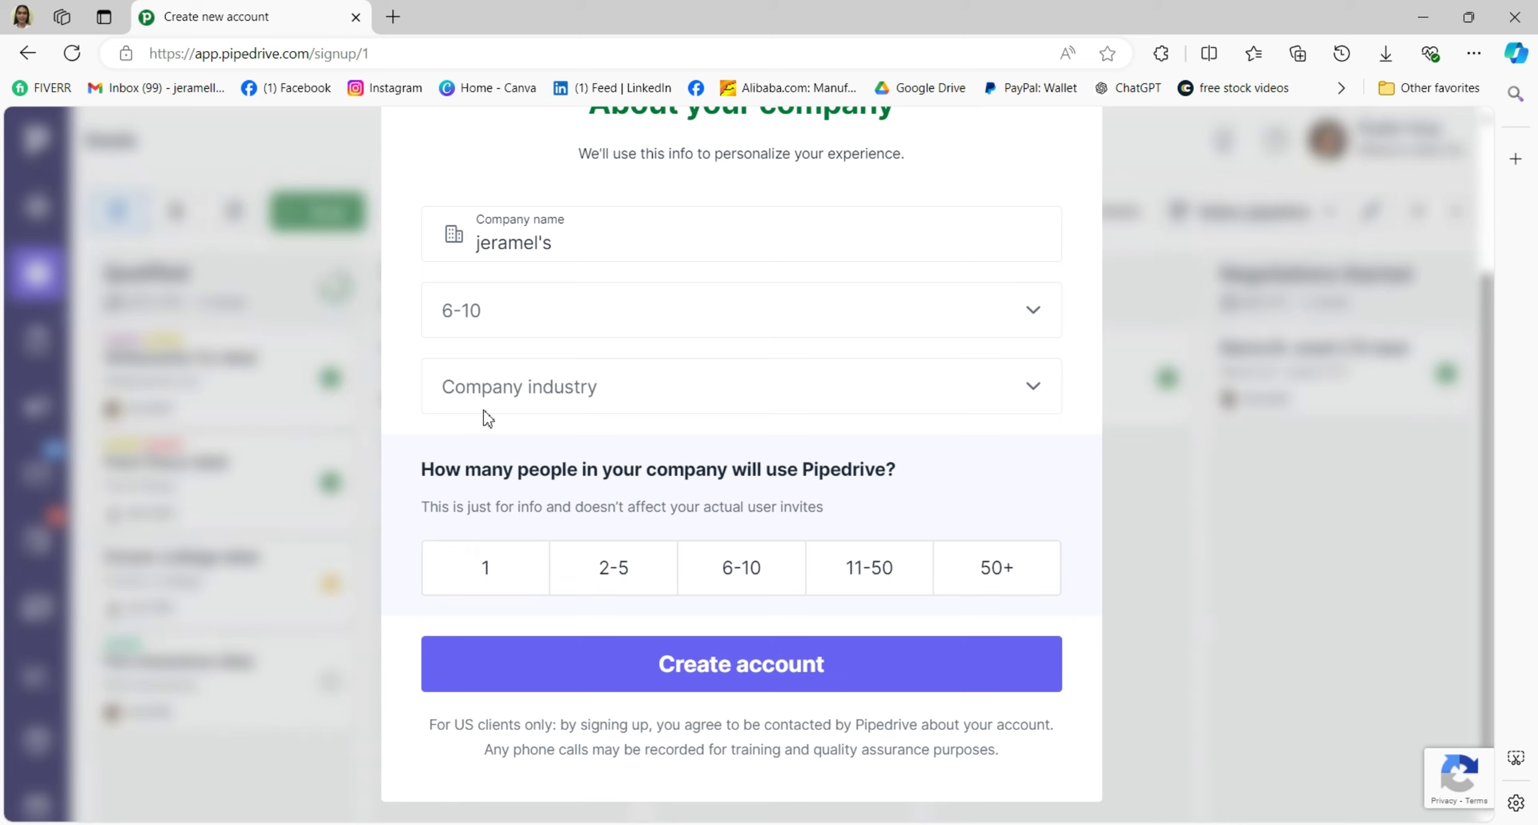
{"action": "left_click", "coordinate": [515, 392]}
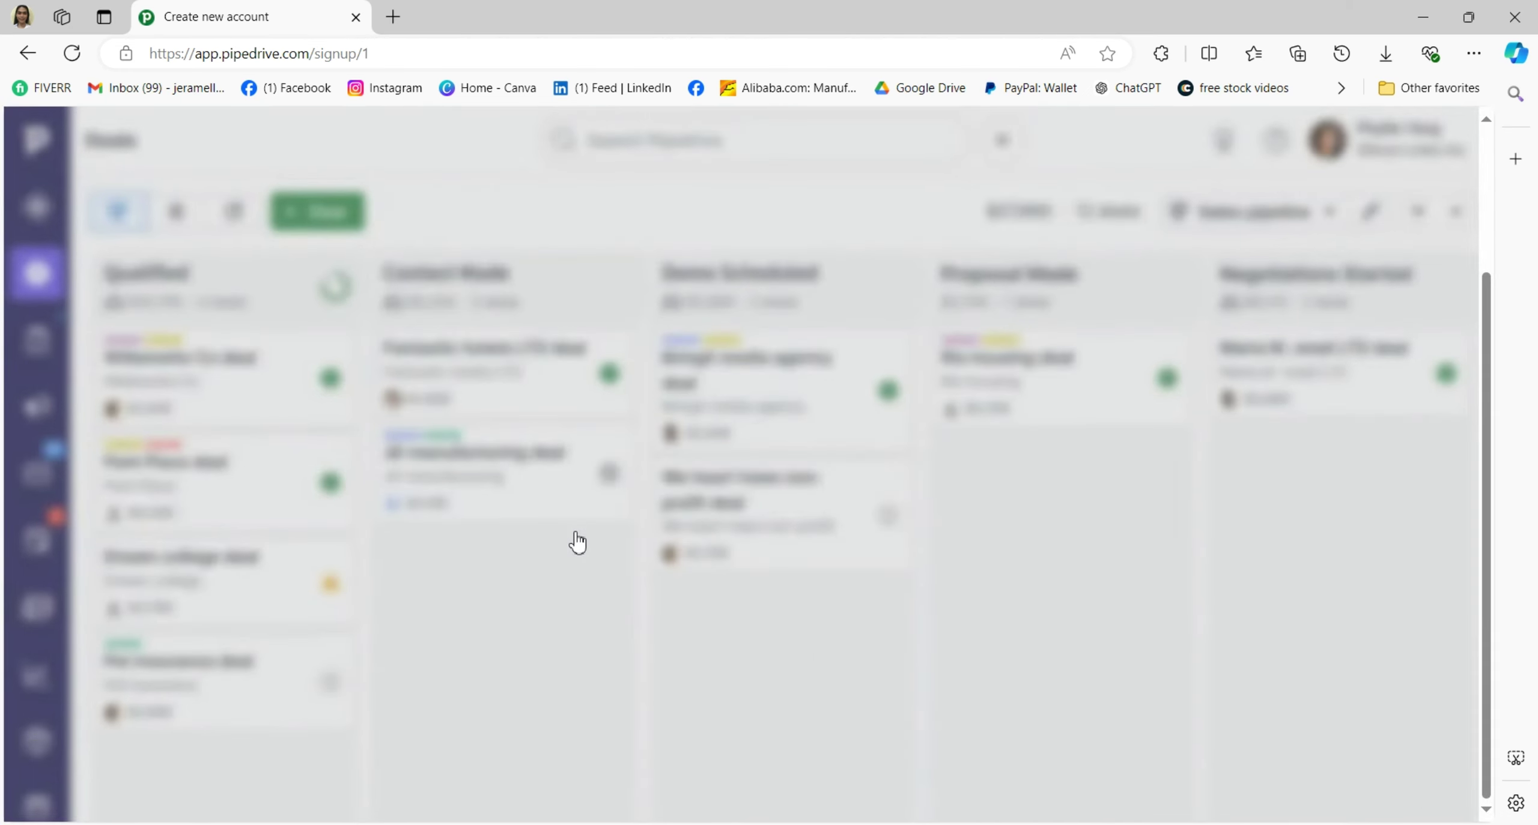
{"action": "scroll", "coordinate": [577, 541], "scroll_direction": "down", "scroll_amount": 3}
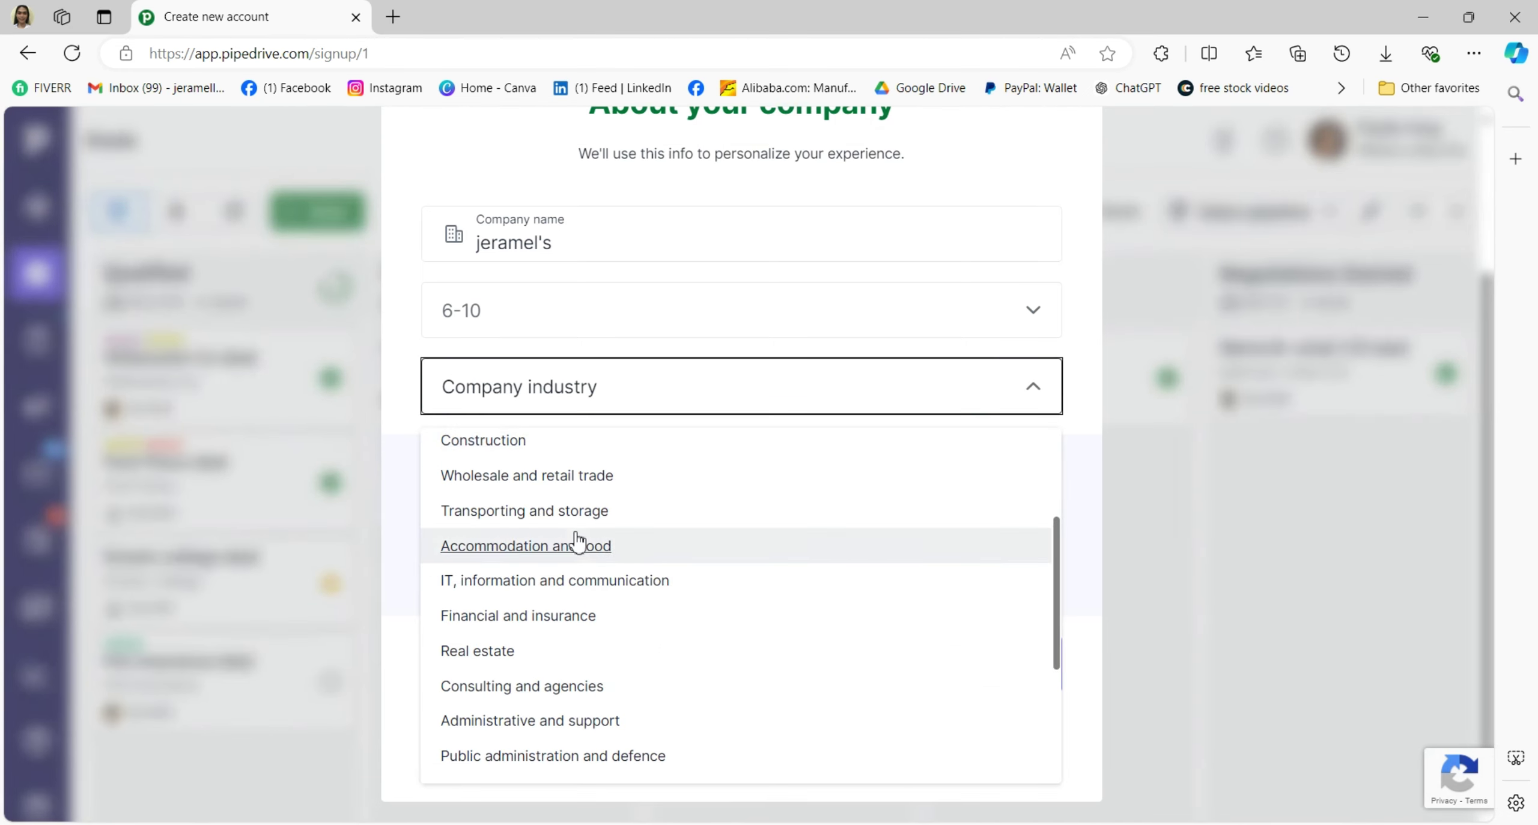
{"action": "left_click", "coordinate": [549, 654]}
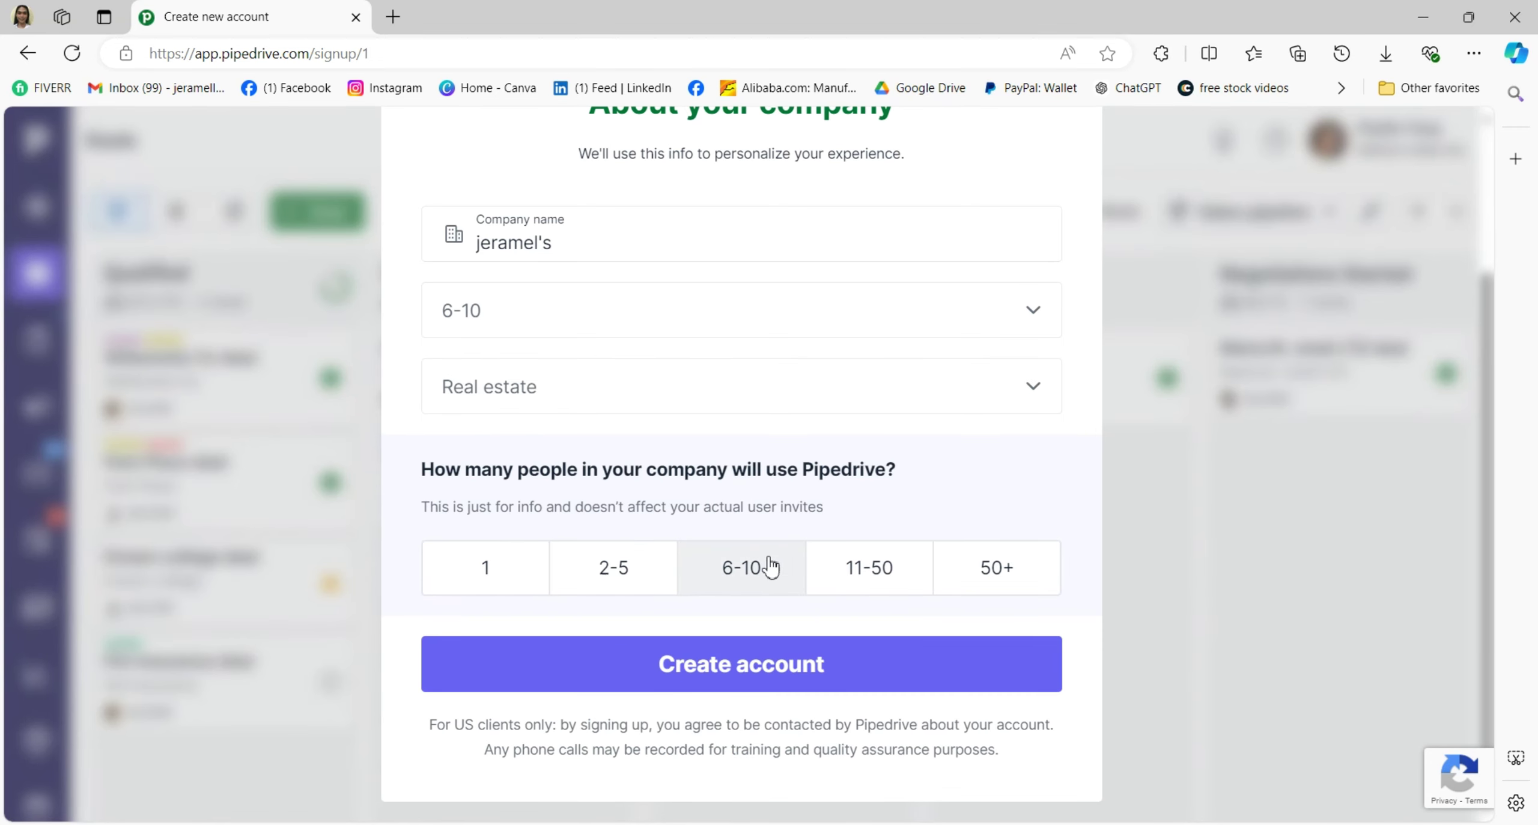
{"action": "left_click", "coordinate": [745, 570]}
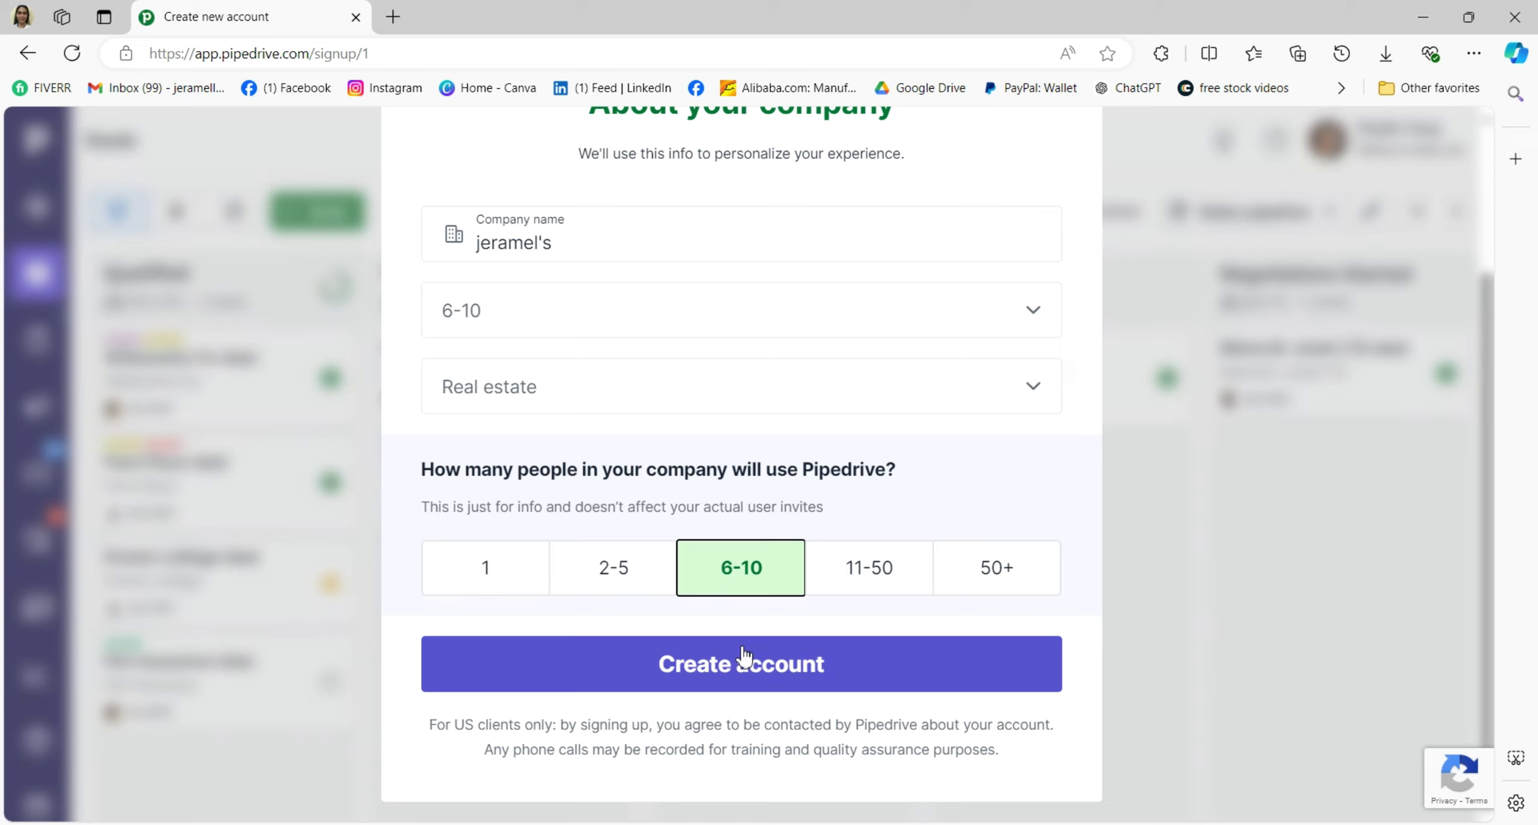
{"action": "left_click", "coordinate": [902, 658]}
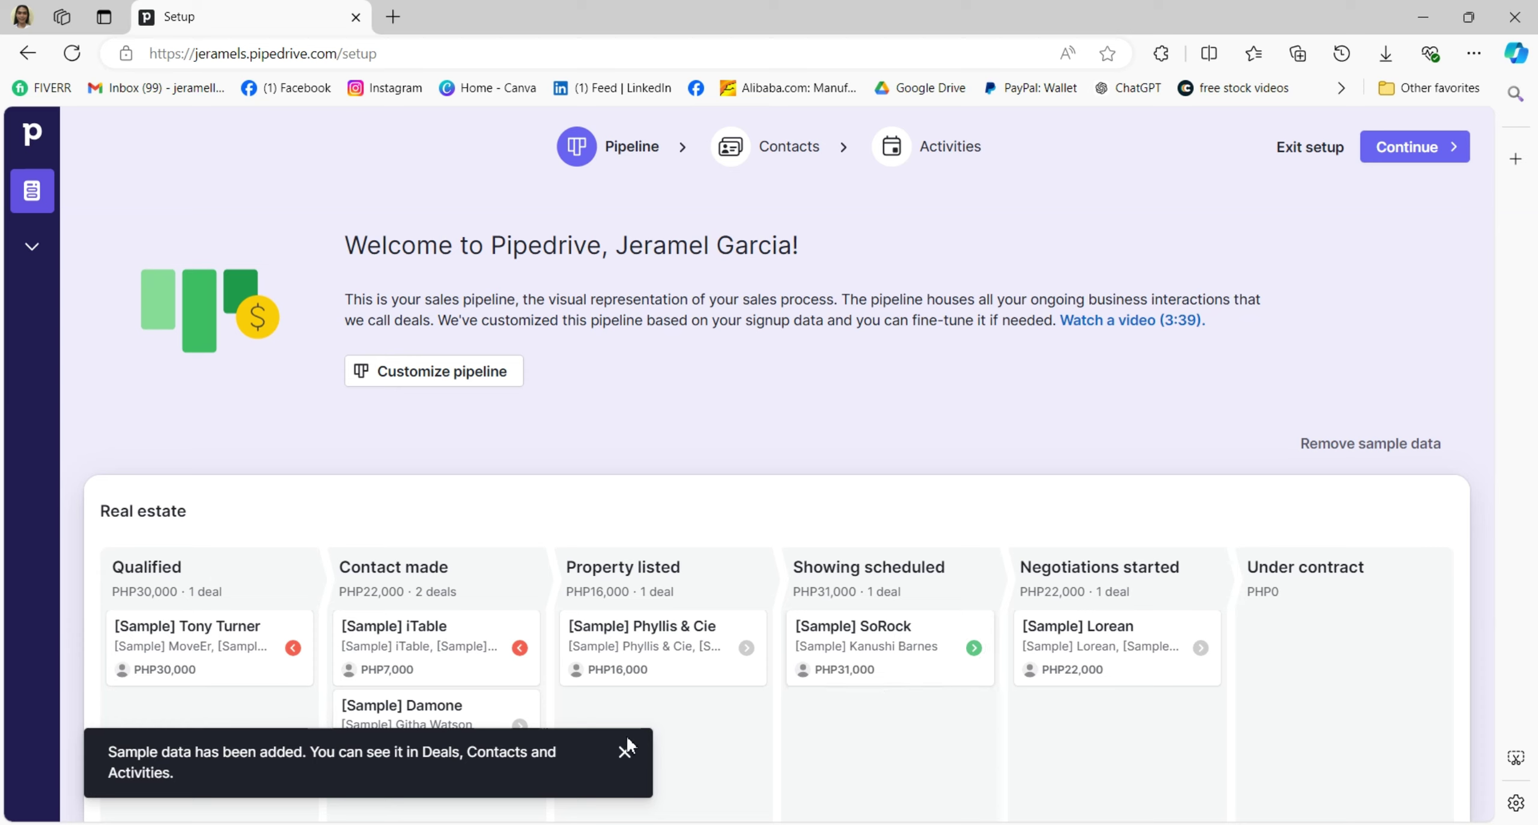
Close the sample-data notice, exit the setup wizard, and open the Add deal form.
{"action": "left_click", "coordinate": [623, 755]}
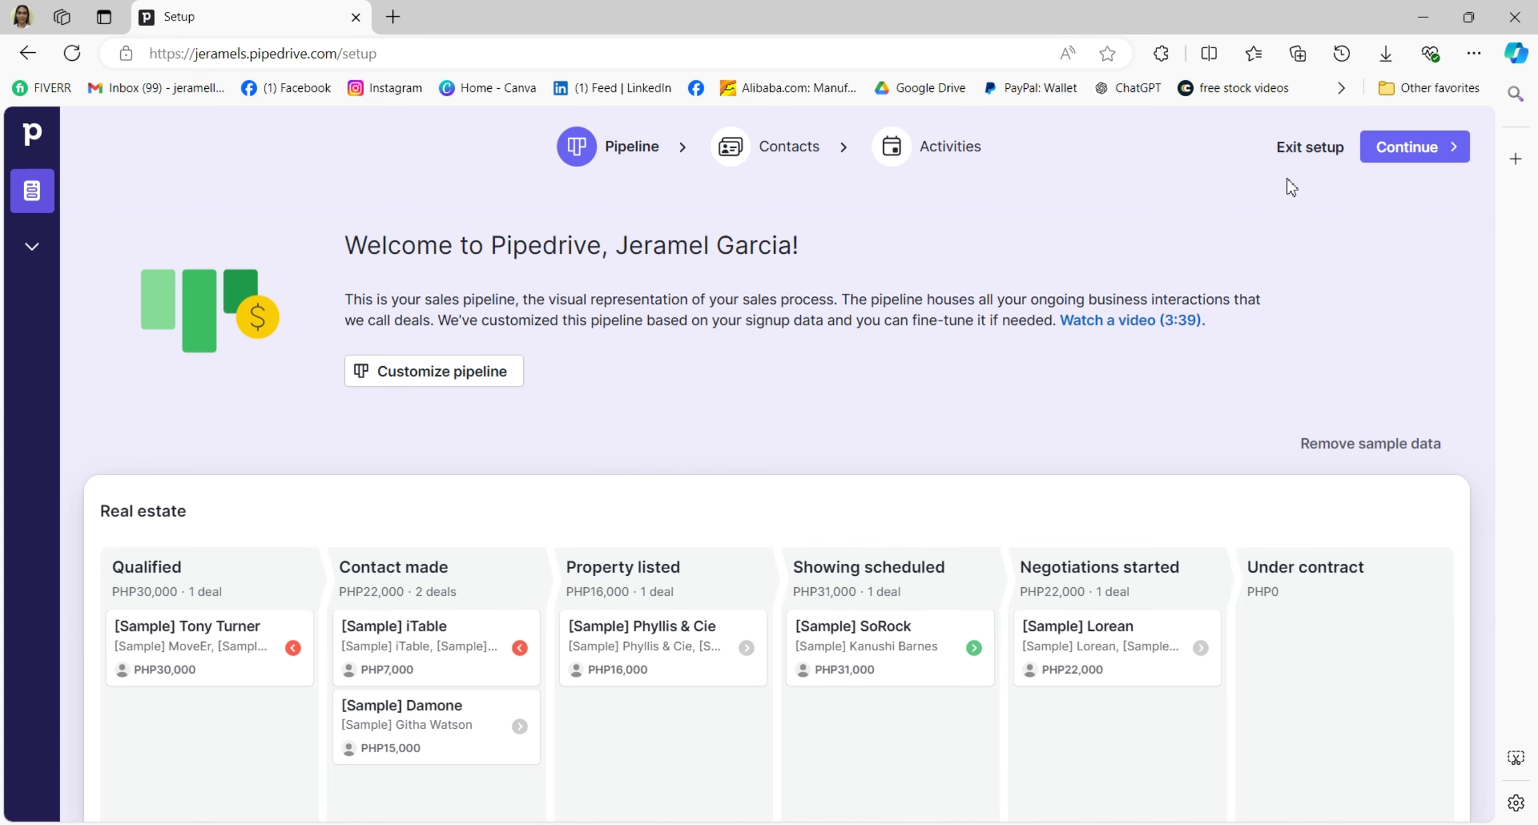
{"action": "left_click", "coordinate": [1329, 146]}
{"action": "left_click", "coordinate": [1328, 142]}
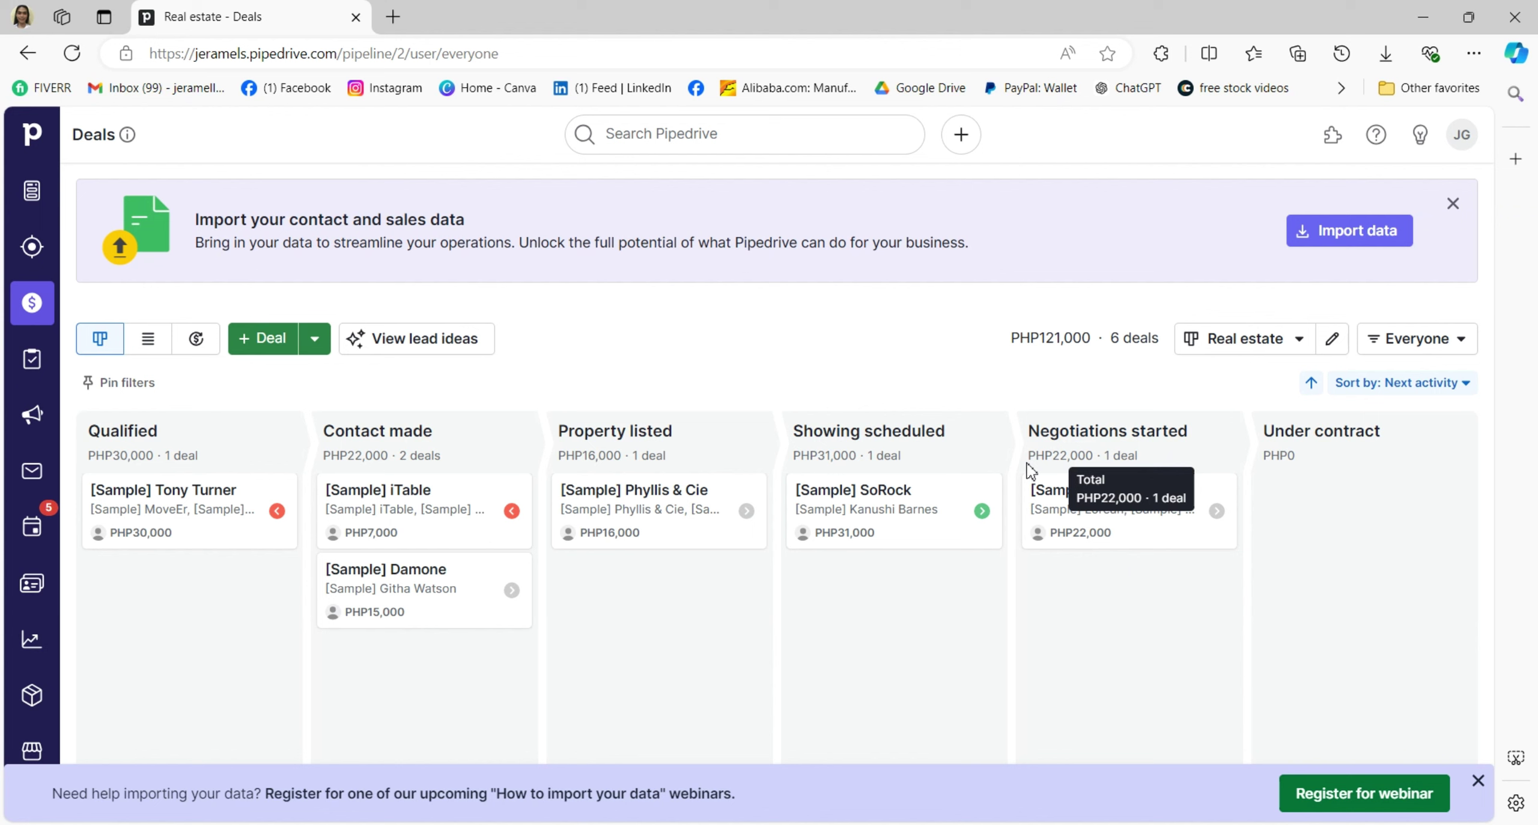
{"action": "left_click", "coordinate": [281, 347]}
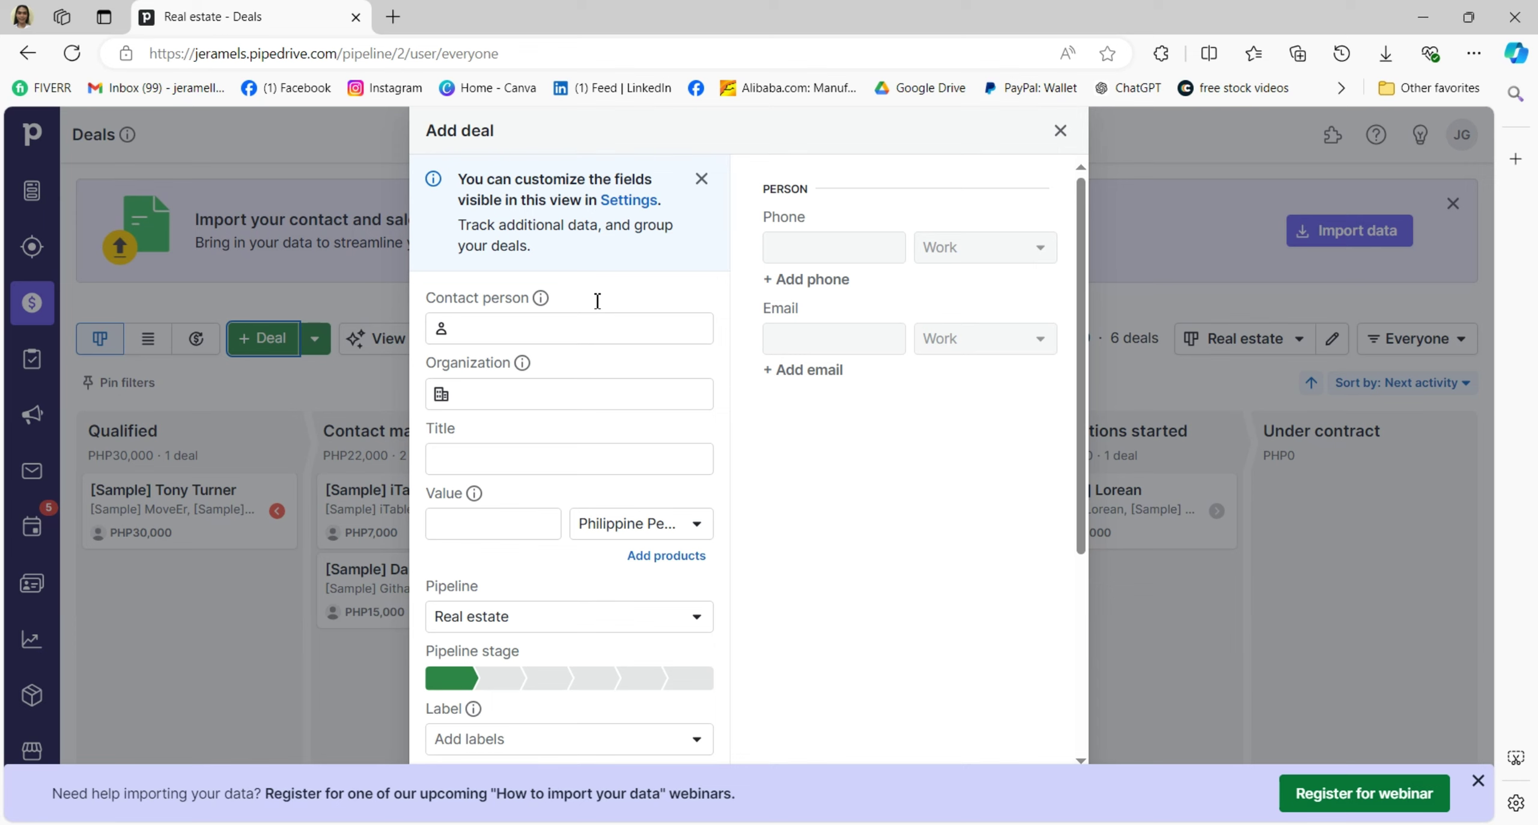
Enter the deal's contact person name and organization 10.
{"action": "scroll", "coordinate": [750, 465], "scroll_direction": "down", "scroll_amount": 5}
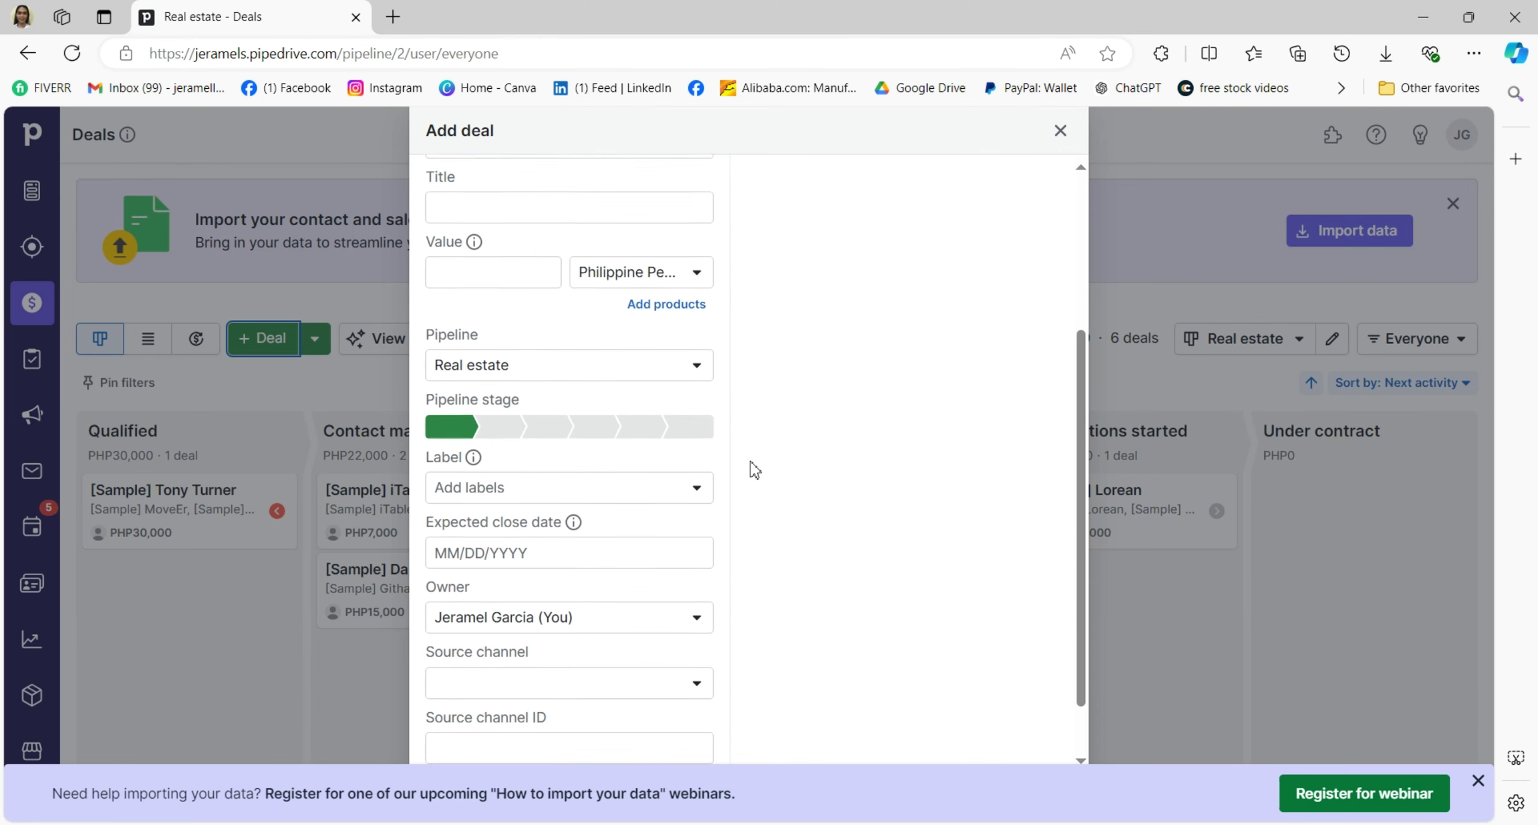
{"action": "scroll", "coordinate": [750, 466], "scroll_direction": "up", "scroll_amount": 5}
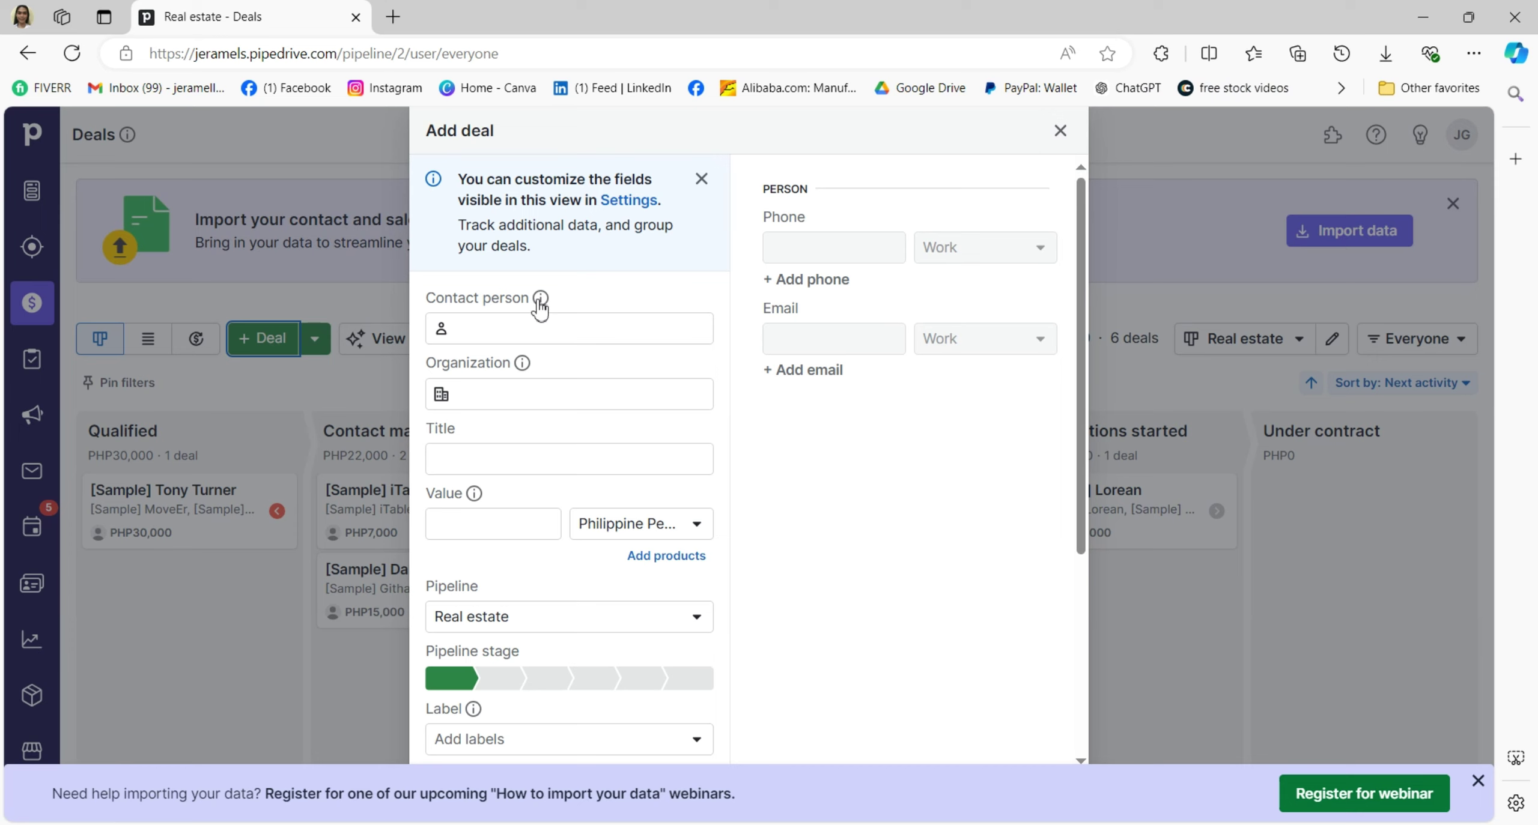
{"action": "left_click", "coordinate": [511, 331]}
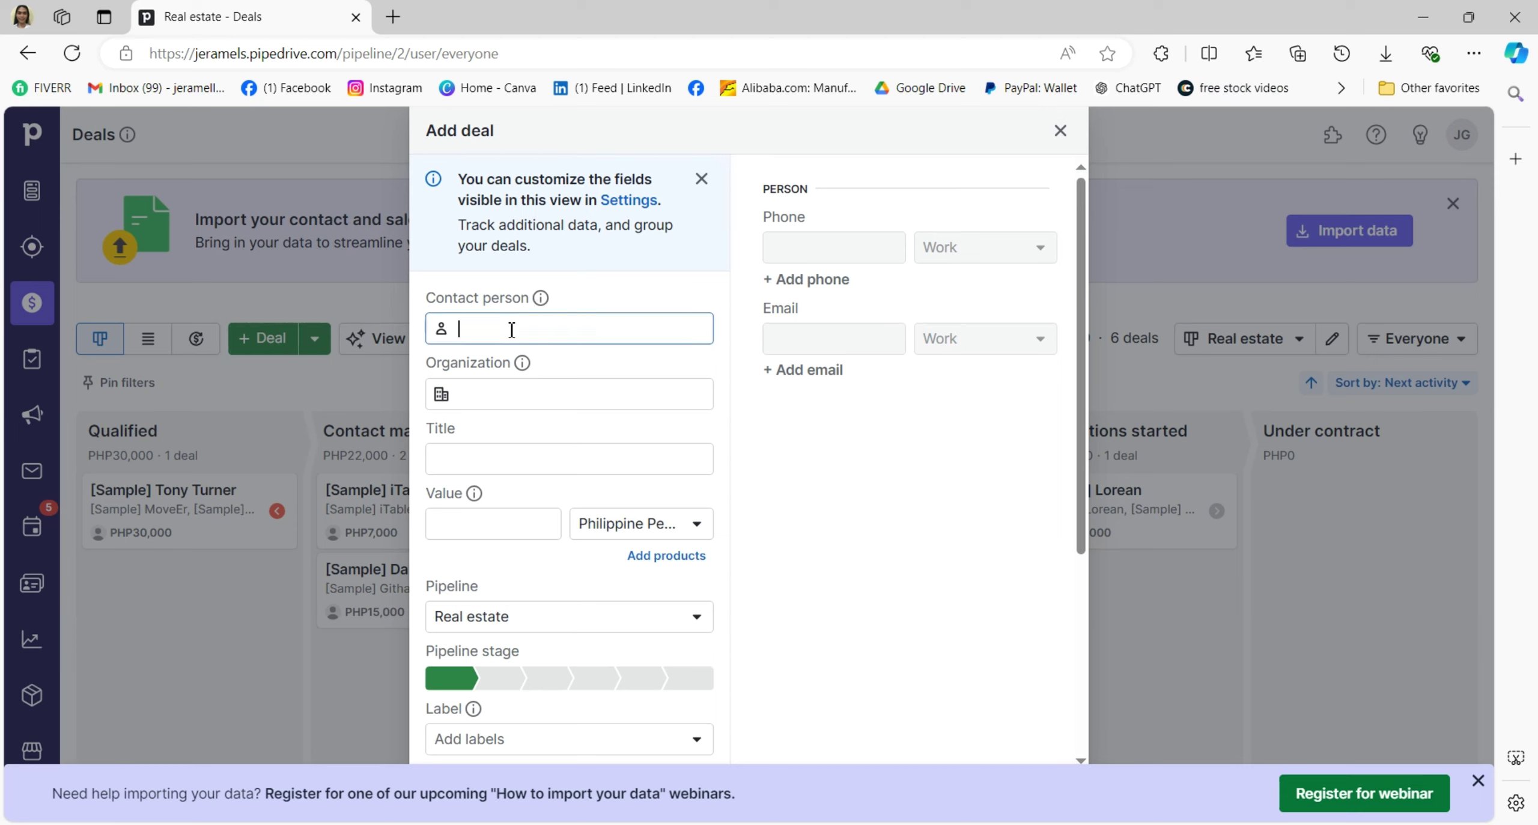
{"action": "type", "text": "yuri"}
{"action": "left_click", "coordinate": [522, 396]}
{"action": "type", "text": "10"}
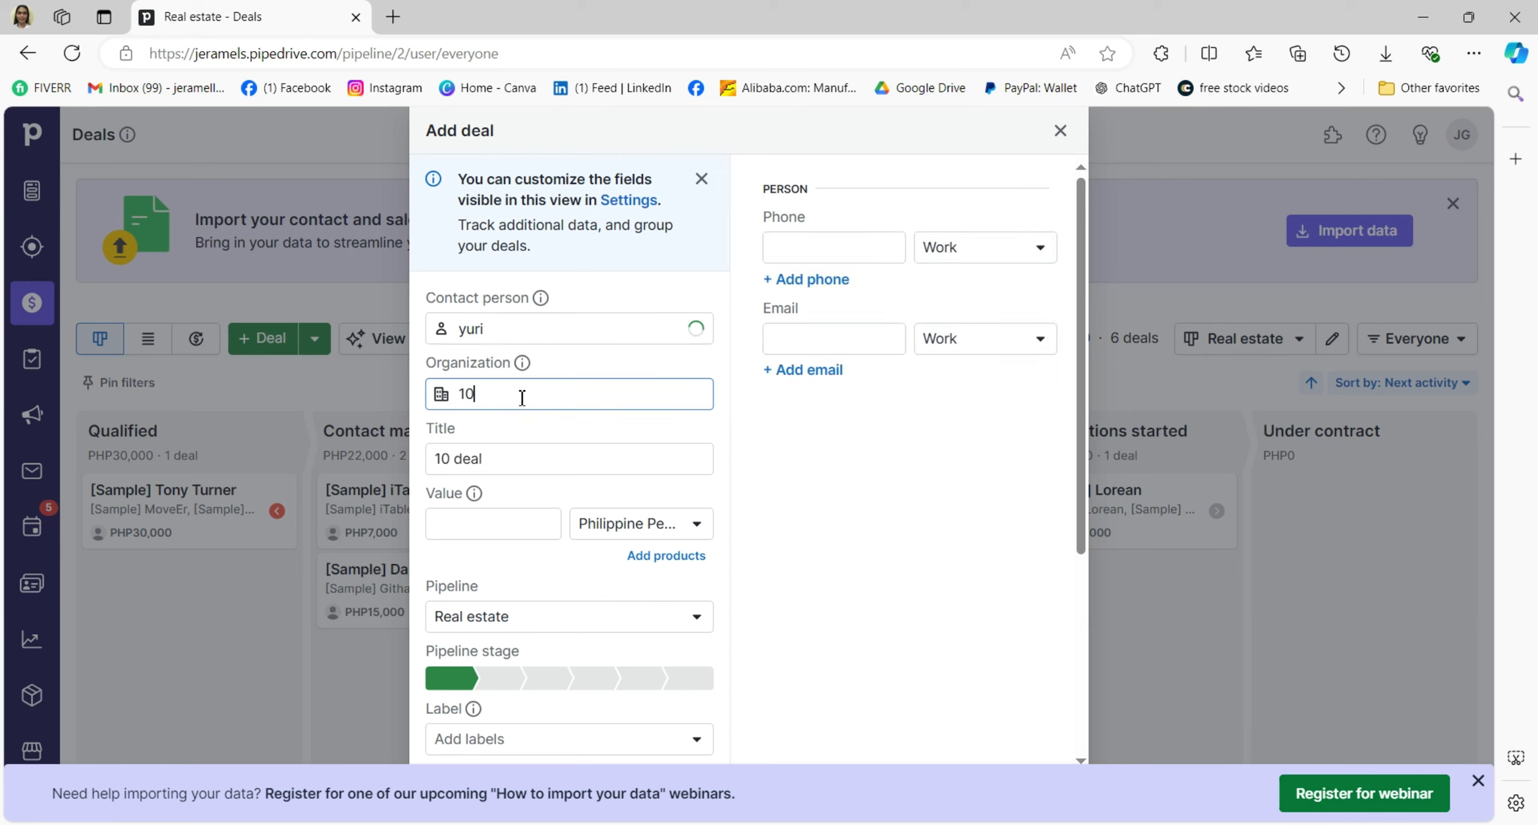
Set the deal value currency to US Dollar (USD).
{"action": "scroll", "coordinate": [540, 431], "scroll_direction": "down", "scroll_amount": 2}
{"action": "left_click", "coordinate": [501, 425]}
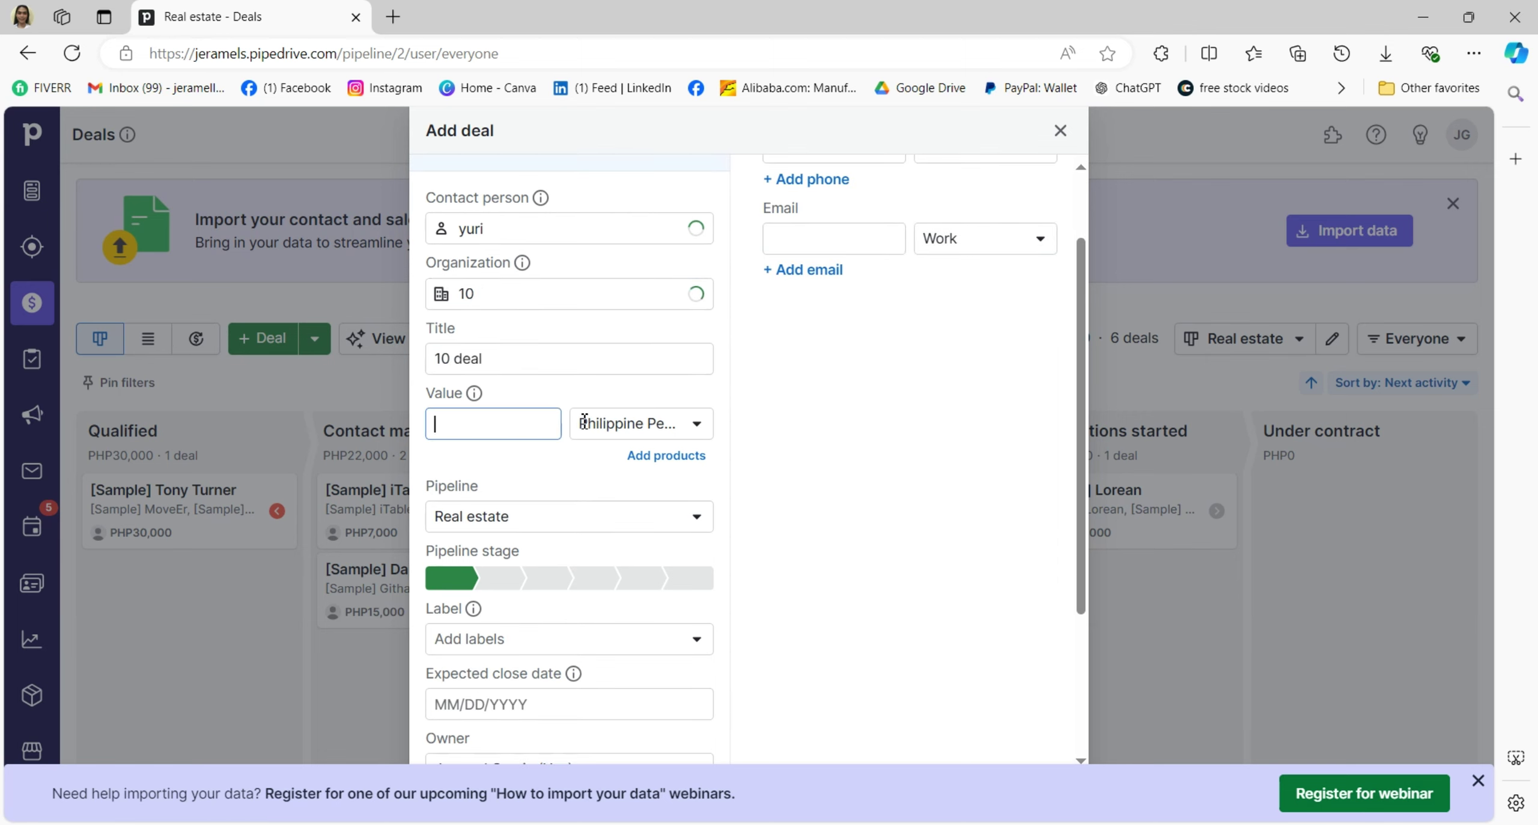
{"action": "left_click", "coordinate": [658, 427]}
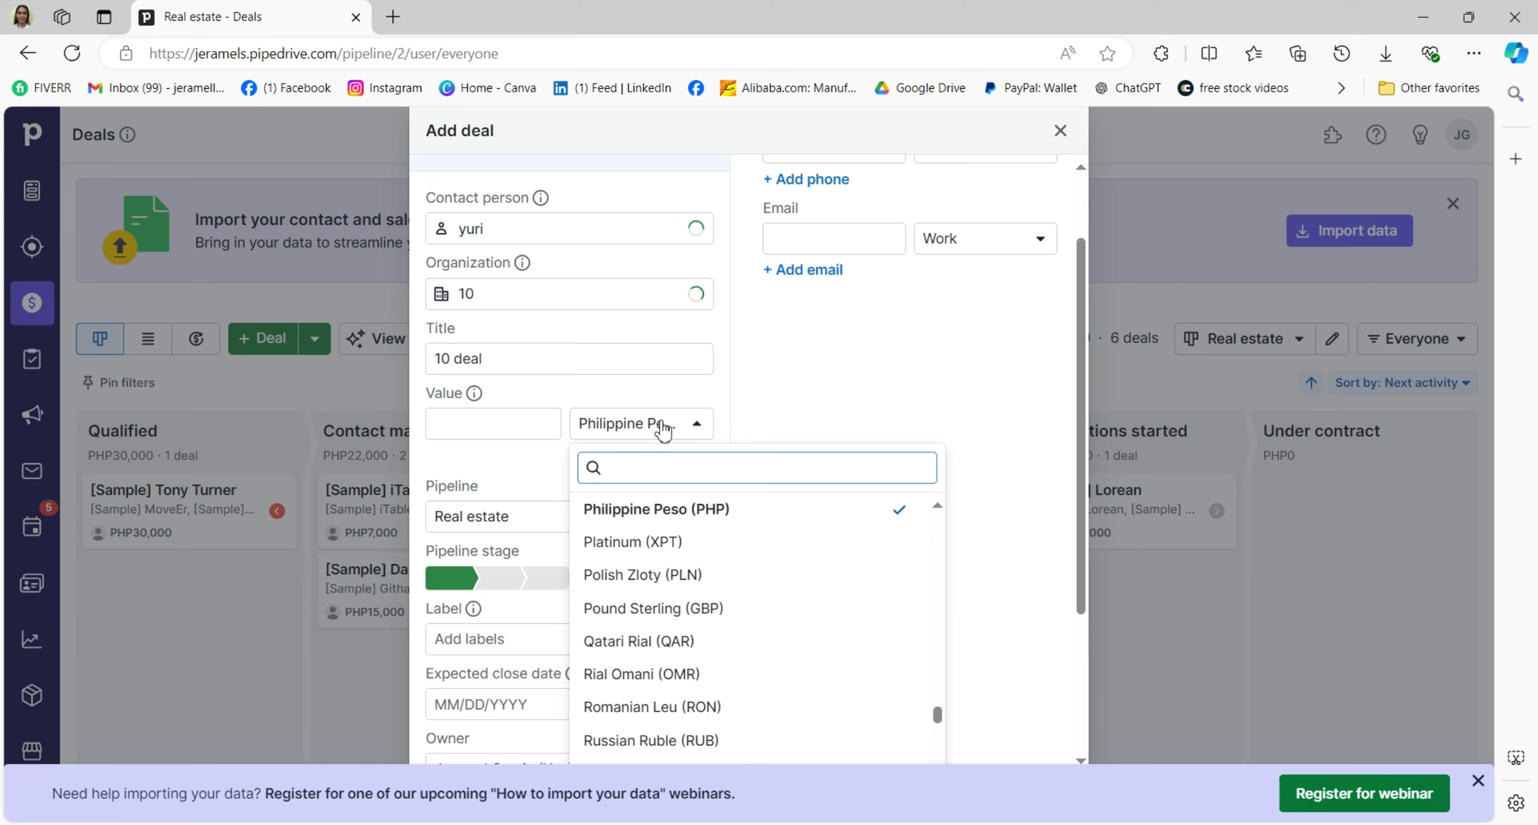
{"action": "type", "text": "usd"}
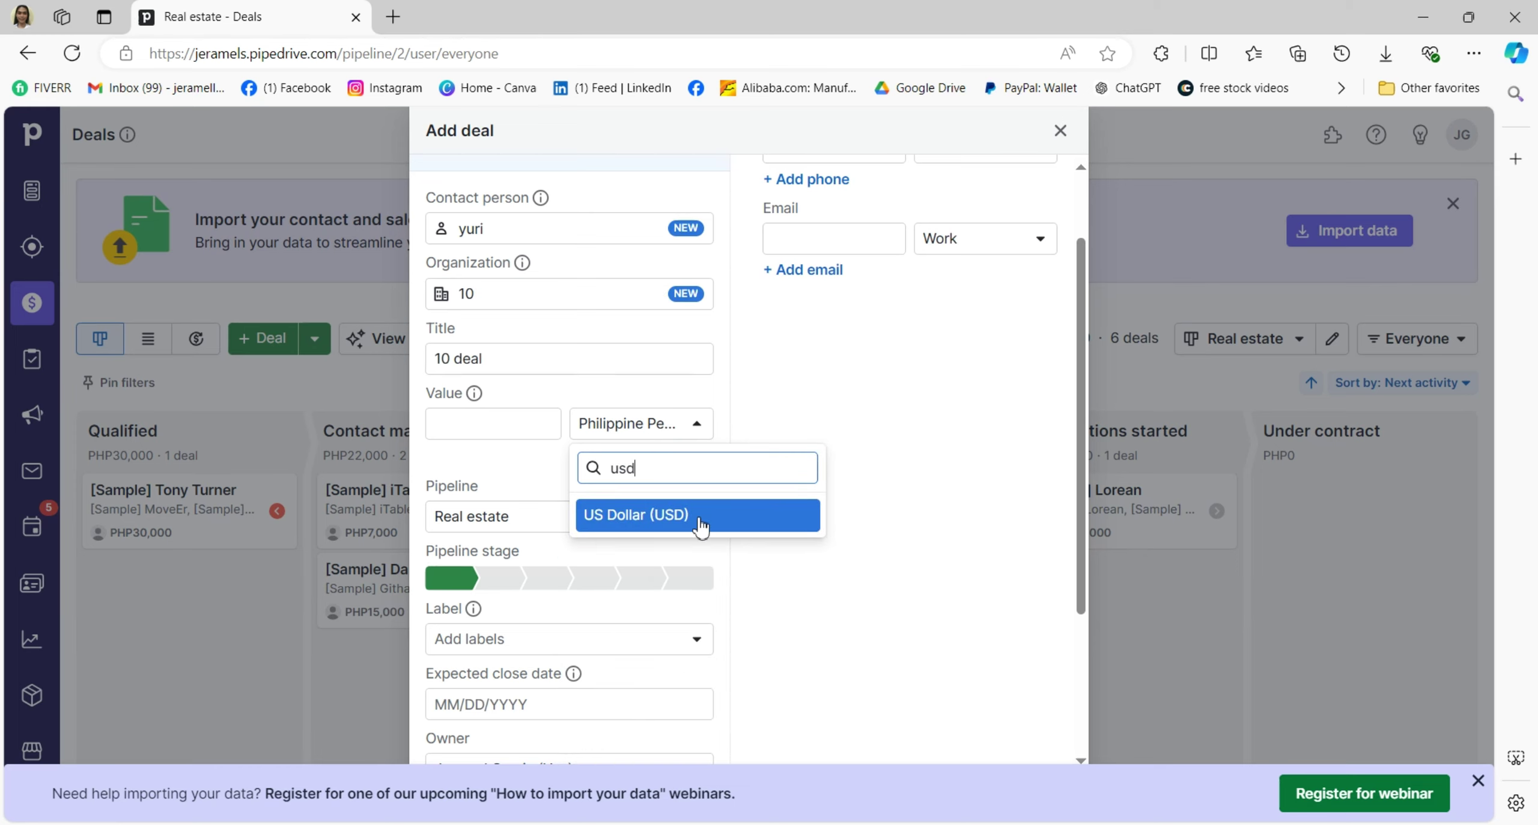
{"action": "left_click", "coordinate": [698, 516]}
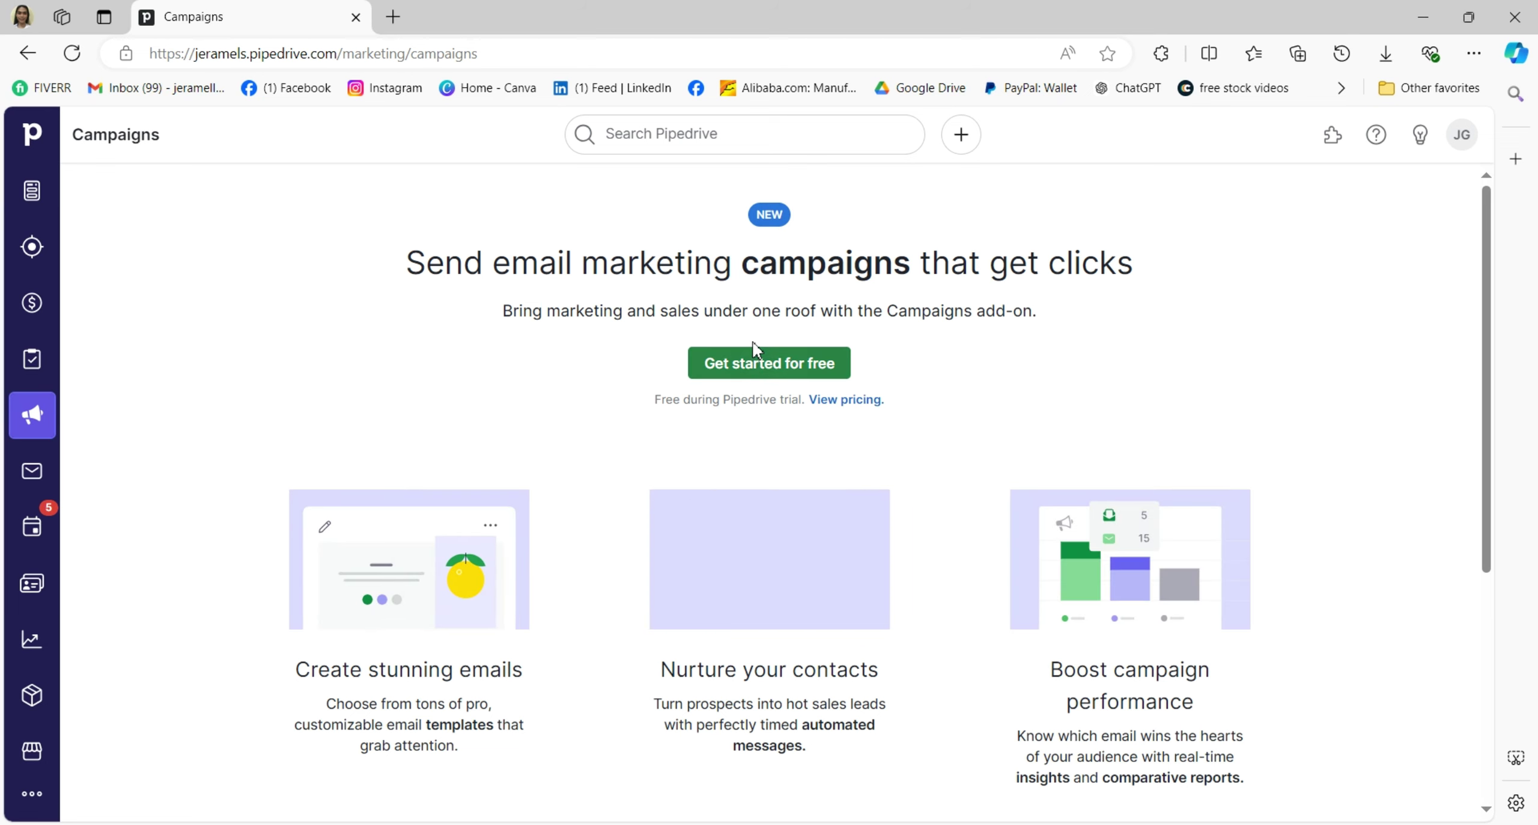
{"action": "scroll", "coordinate": [629, 384], "scroll_direction": "down", "scroll_amount": 3}
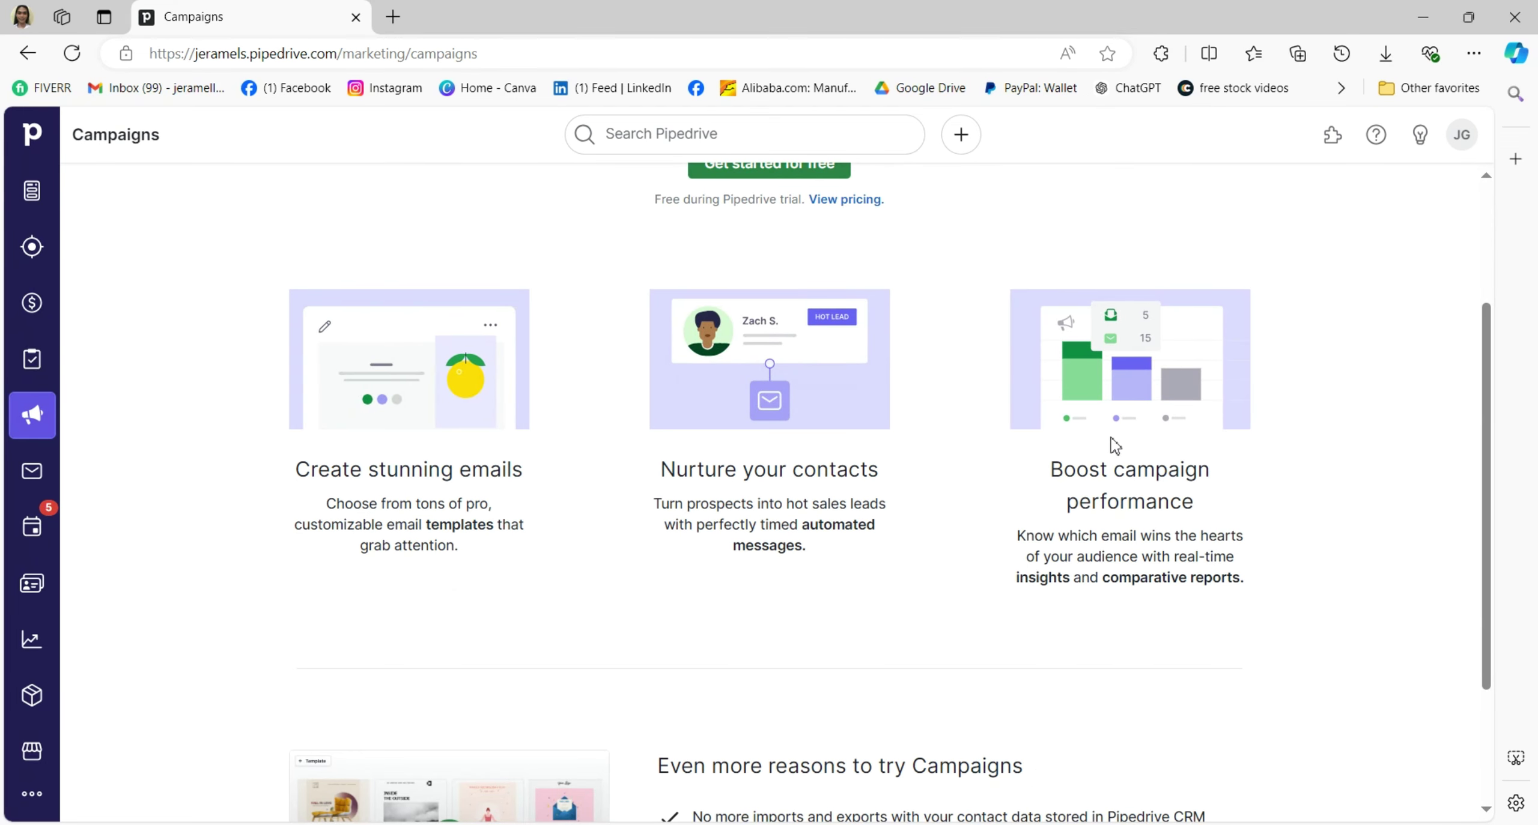
{"action": "scroll", "coordinate": [1106, 448], "scroll_direction": "down", "scroll_amount": 3}
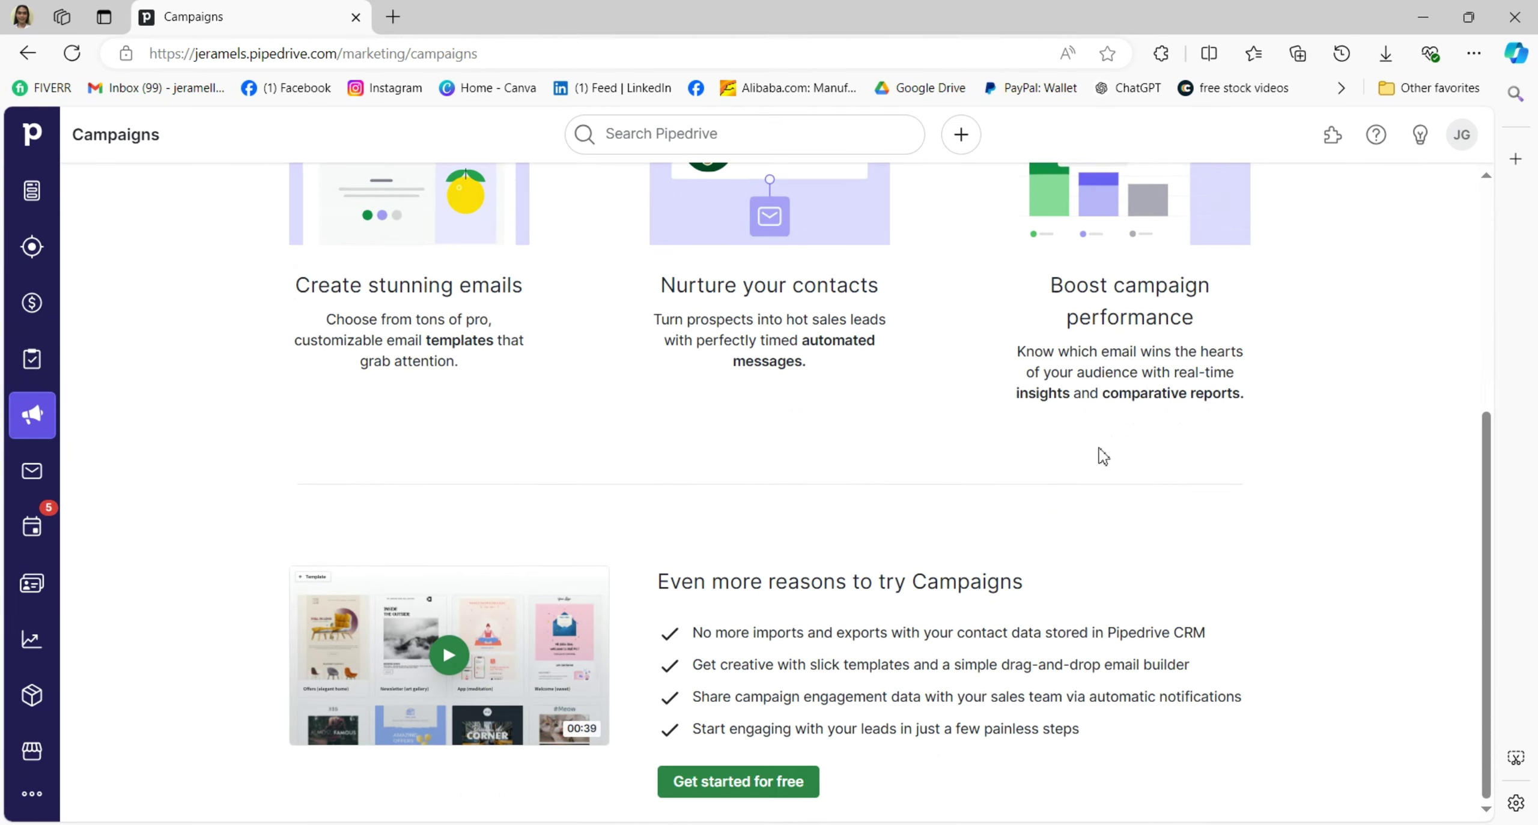
{"action": "left_click", "coordinate": [36, 474]}
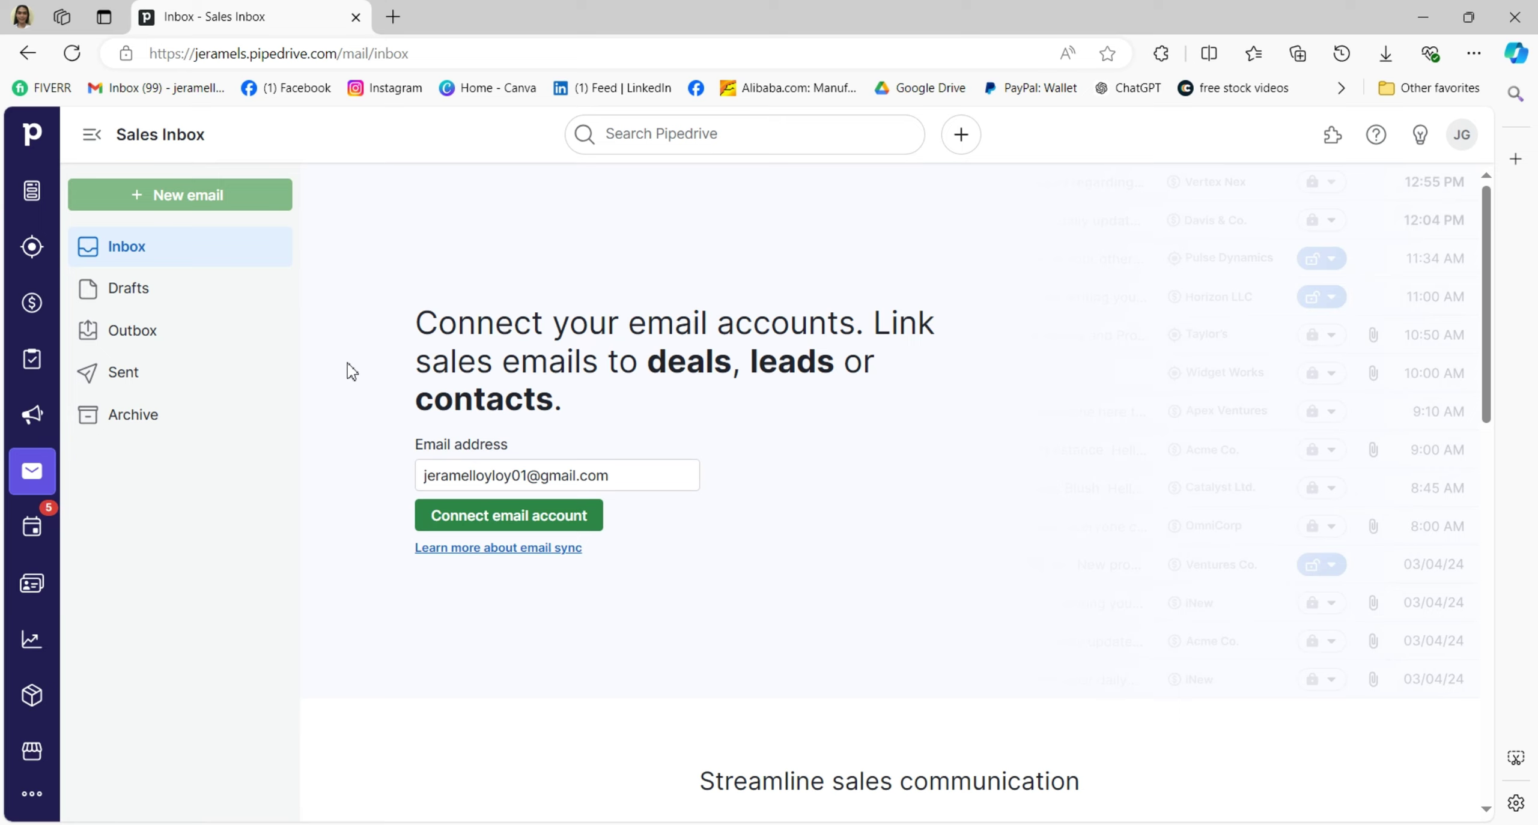
Browse the Drafts, Outbox, Sent and Archive mail folders in turn.
{"action": "left_click", "coordinate": [152, 297]}
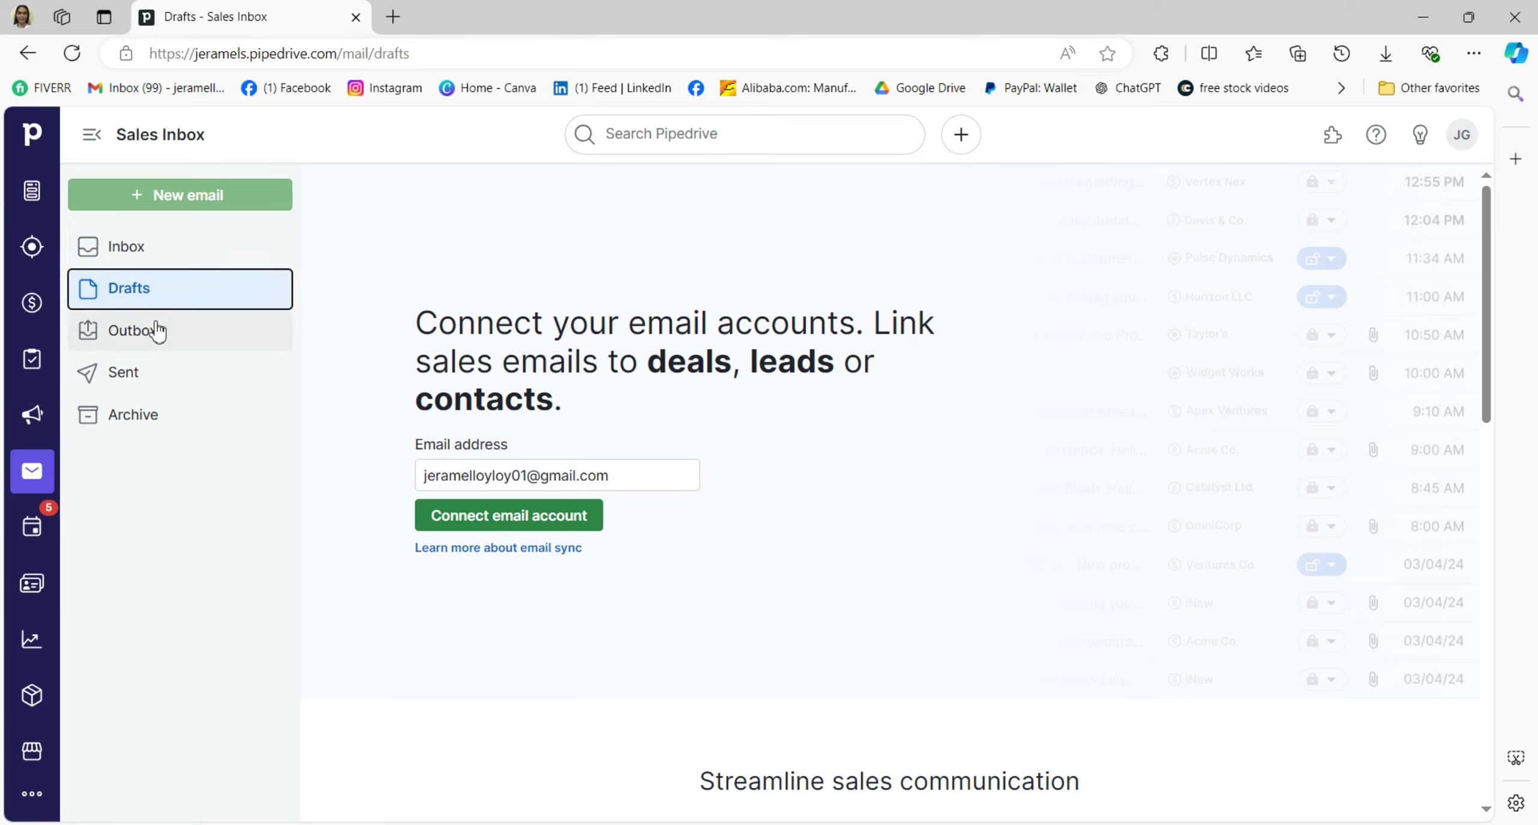
{"action": "left_click", "coordinate": [158, 335]}
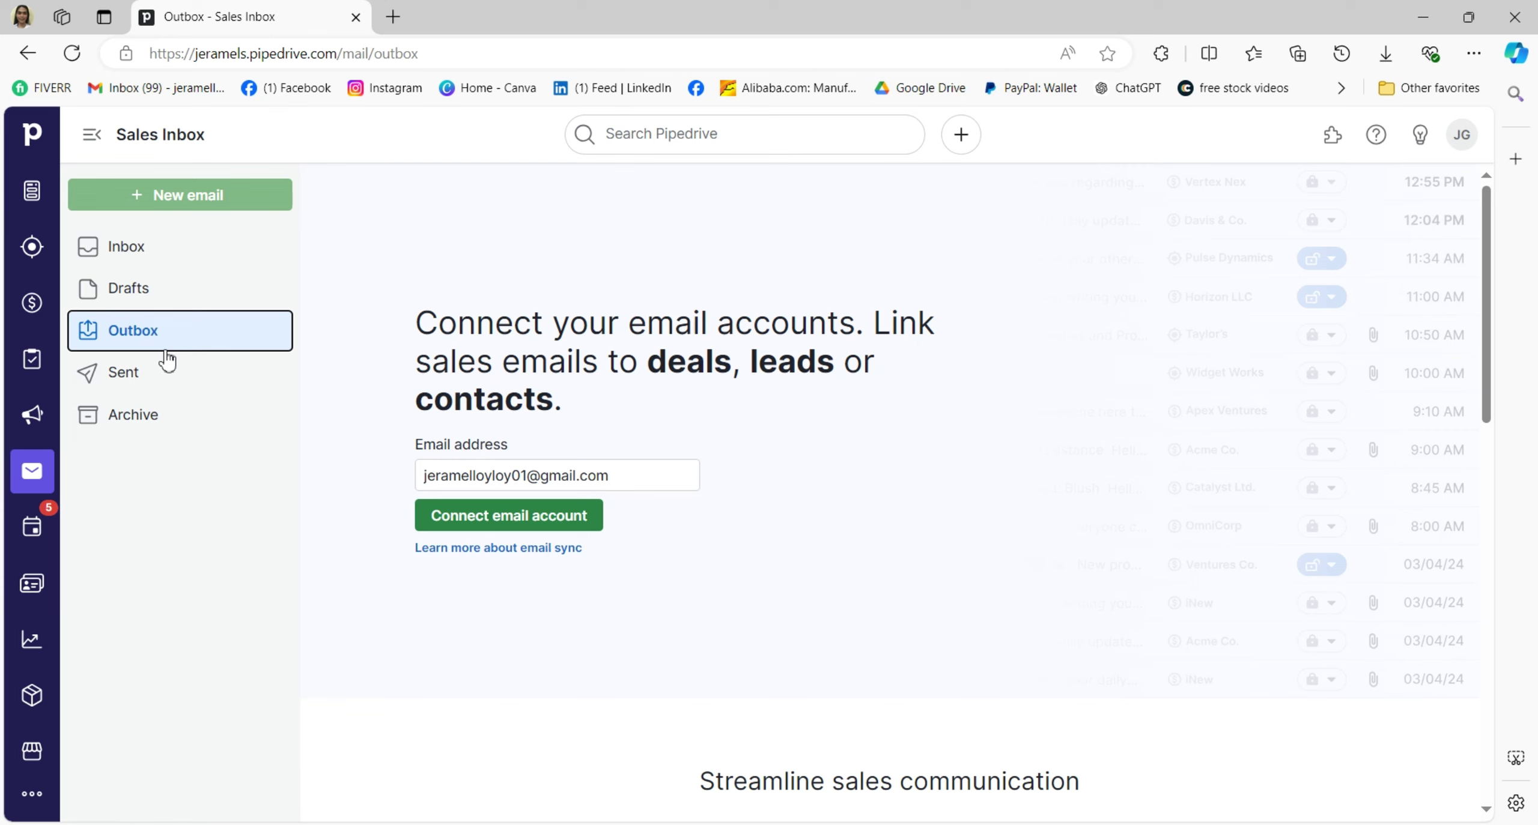
{"action": "left_click", "coordinate": [172, 378]}
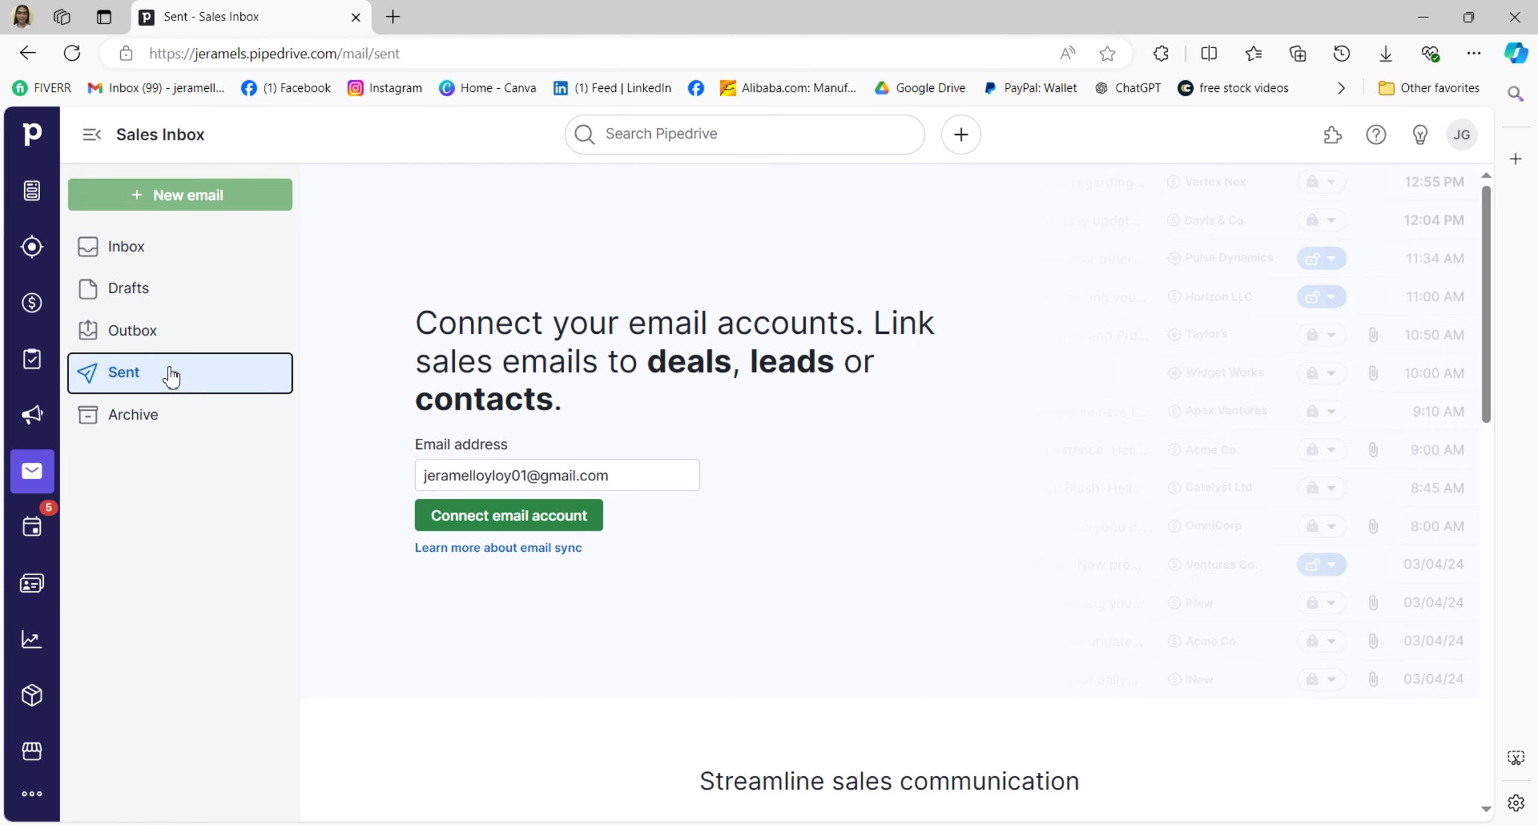
{"action": "left_click", "coordinate": [184, 416]}
{"action": "scroll", "coordinate": [871, 418], "scroll_direction": "down", "scroll_amount": 1}
{"action": "scroll", "coordinate": [567, 394], "scroll_direction": "up", "scroll_amount": 1}
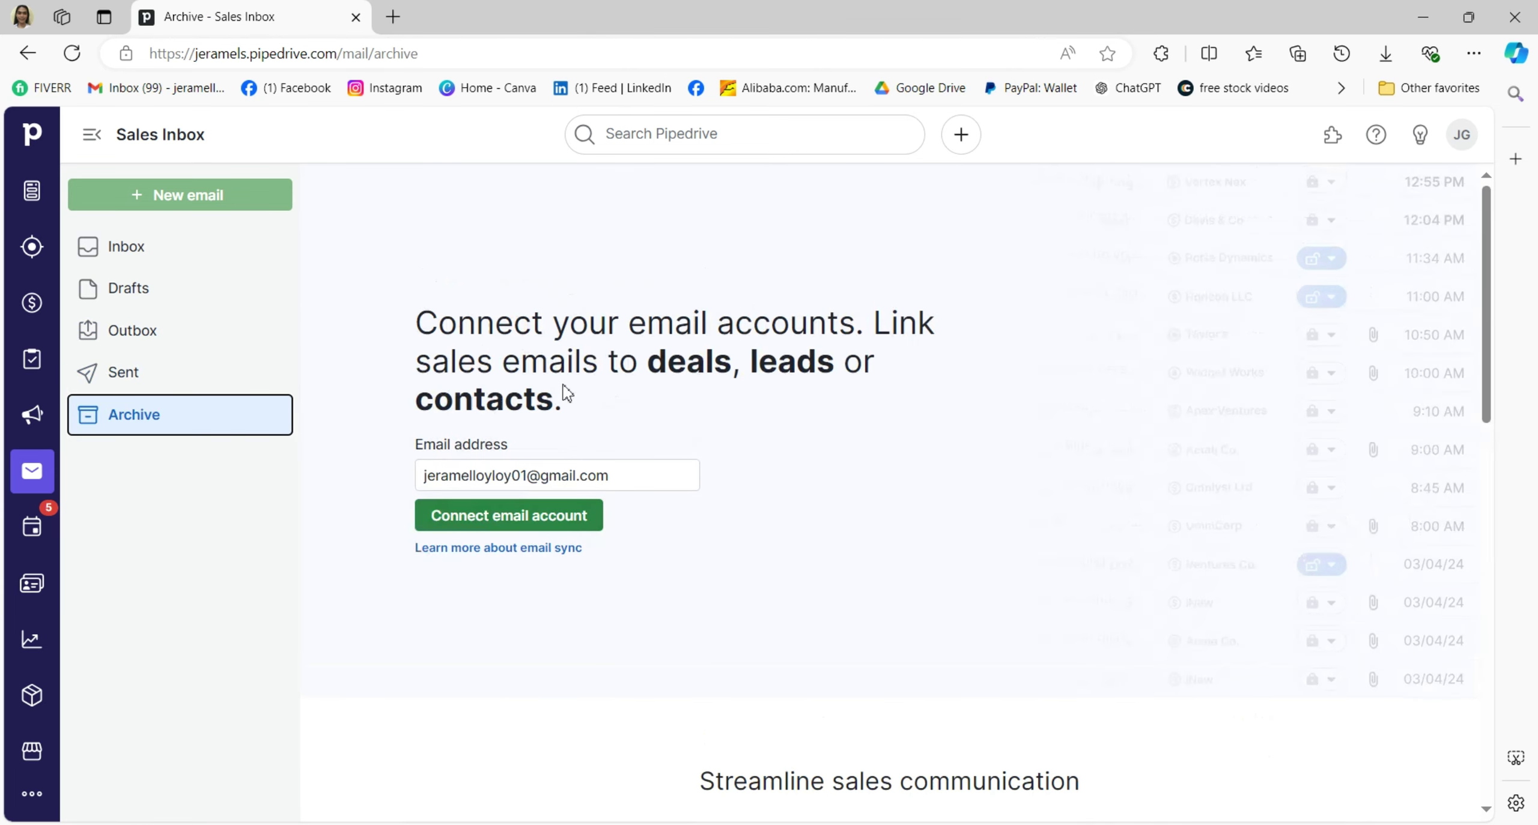
Save the scheduled call in Activities, dismiss the Upcoming reminder, and go to Contacts People.
{"action": "left_click", "coordinate": [32, 527]}
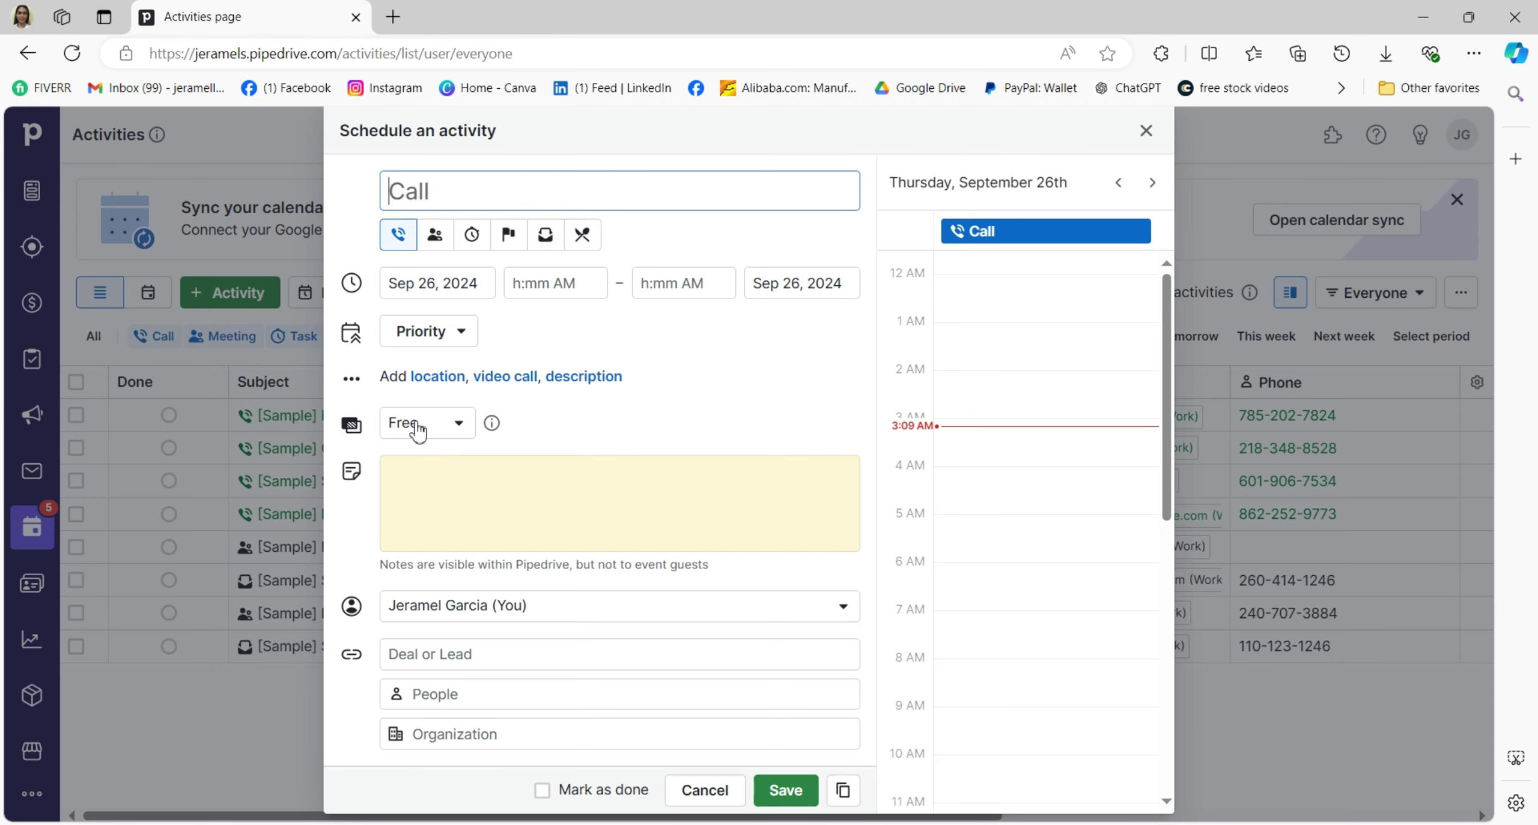
{"action": "key", "text": "Return"}
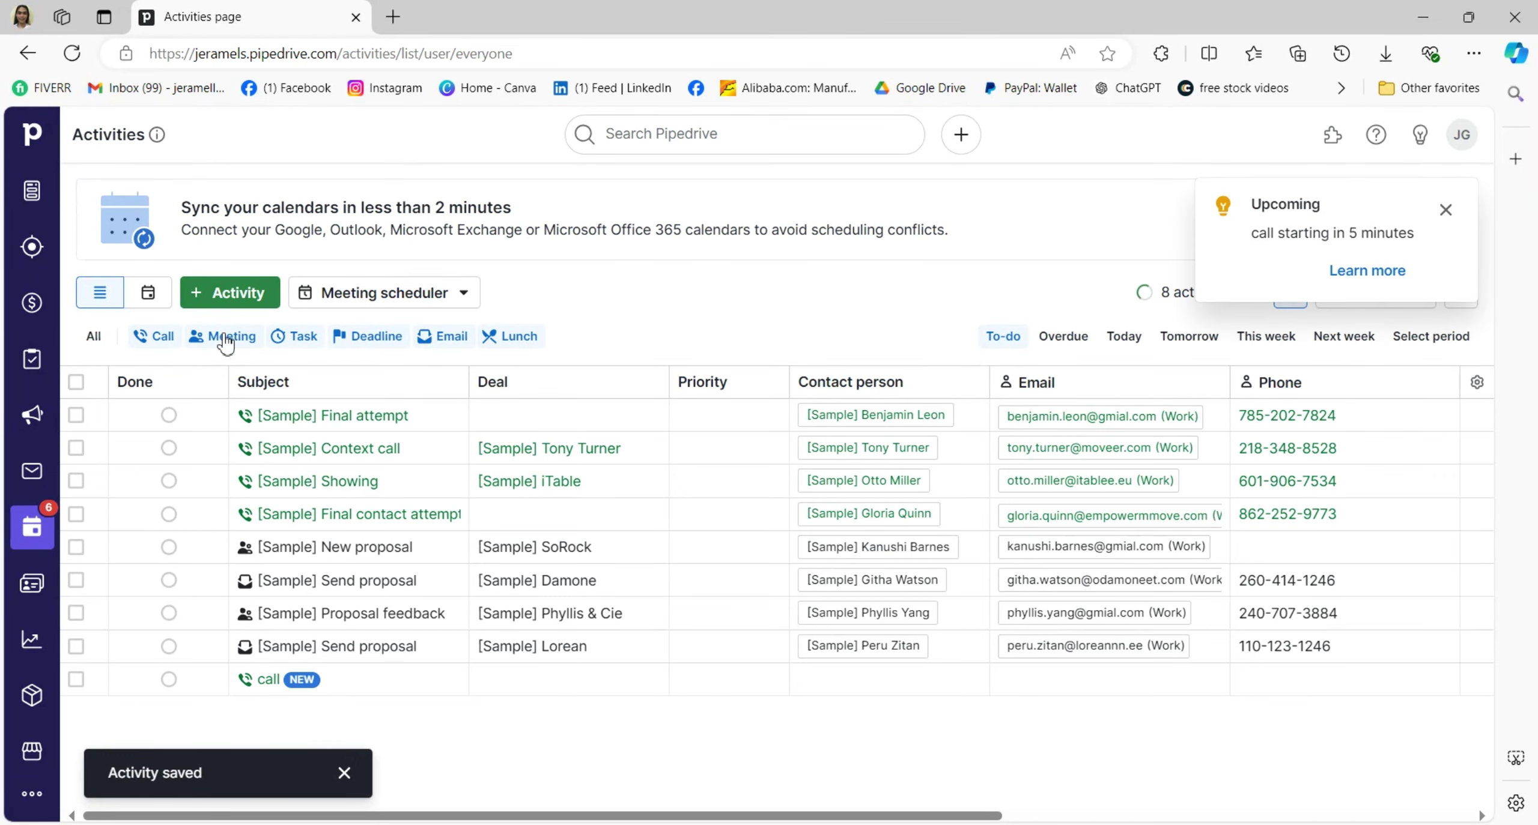
{"action": "left_click", "coordinate": [1446, 211]}
{"action": "left_click", "coordinate": [35, 581]}
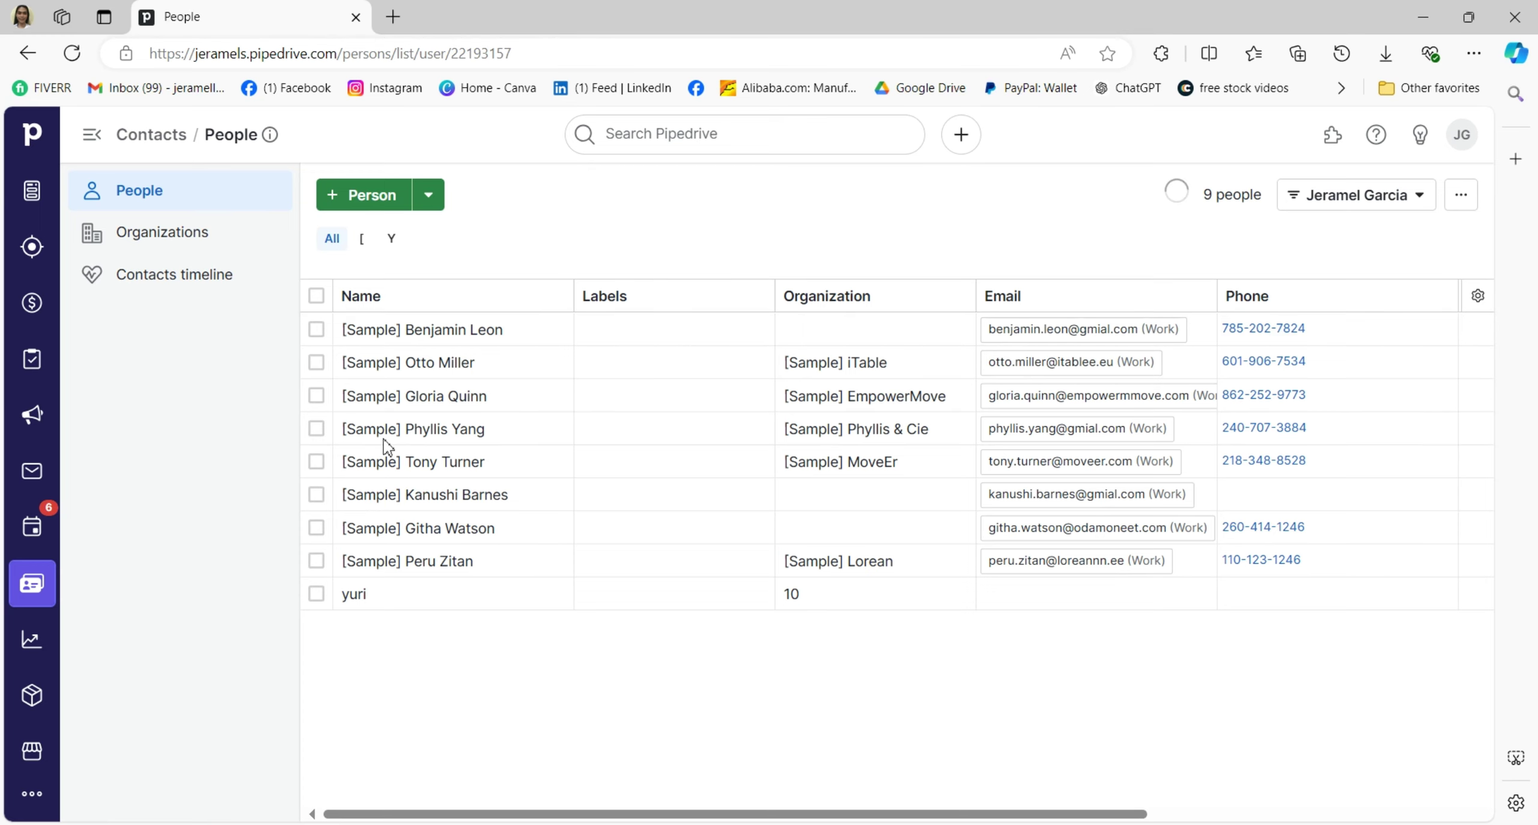
Browse Organizations, the Contacts timeline and People, then open the Add person form.
{"action": "left_click", "coordinate": [189, 247]}
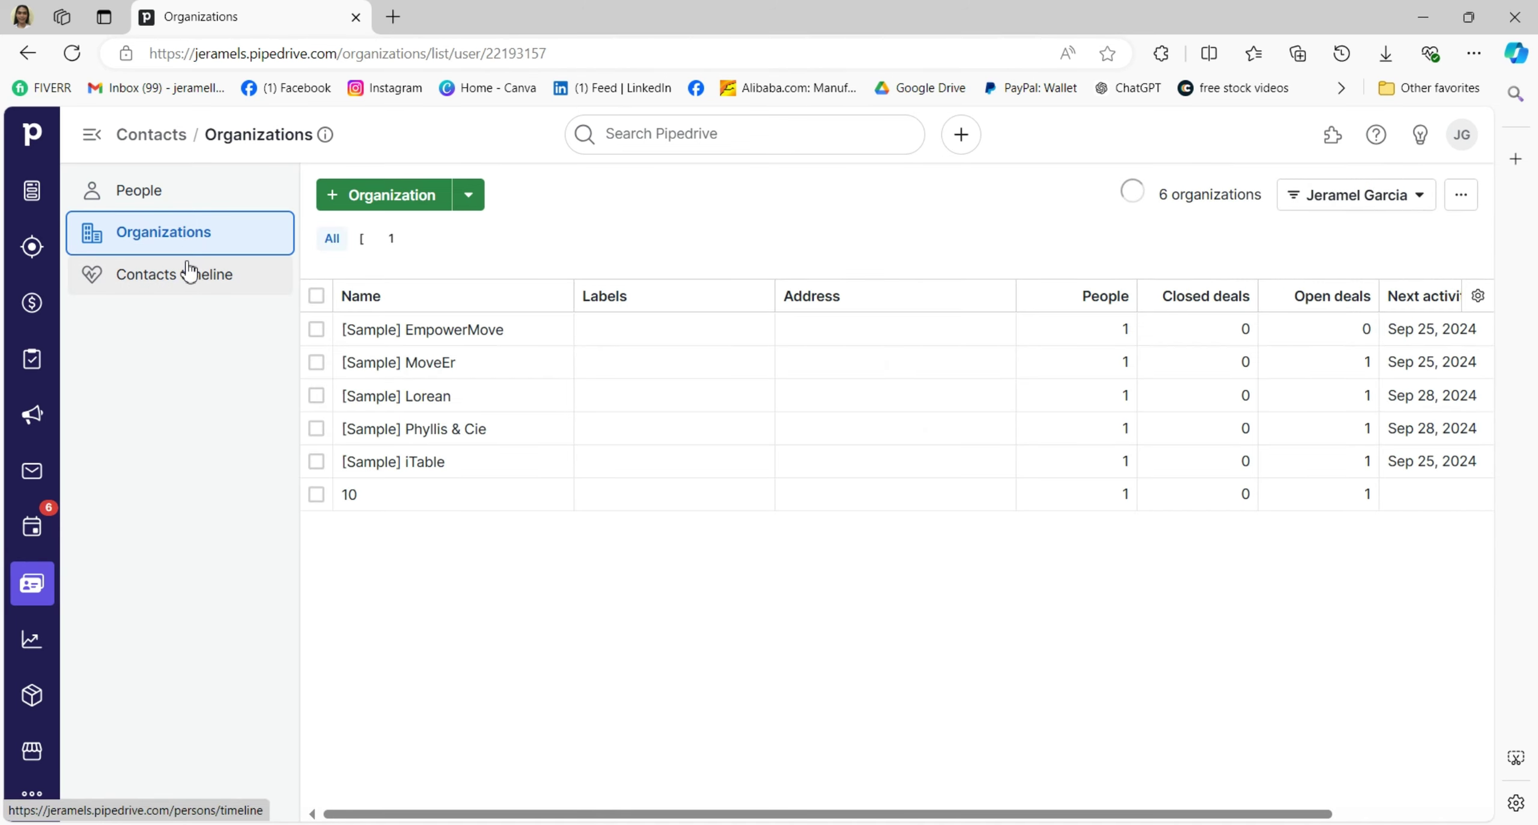
{"action": "left_click", "coordinate": [189, 277]}
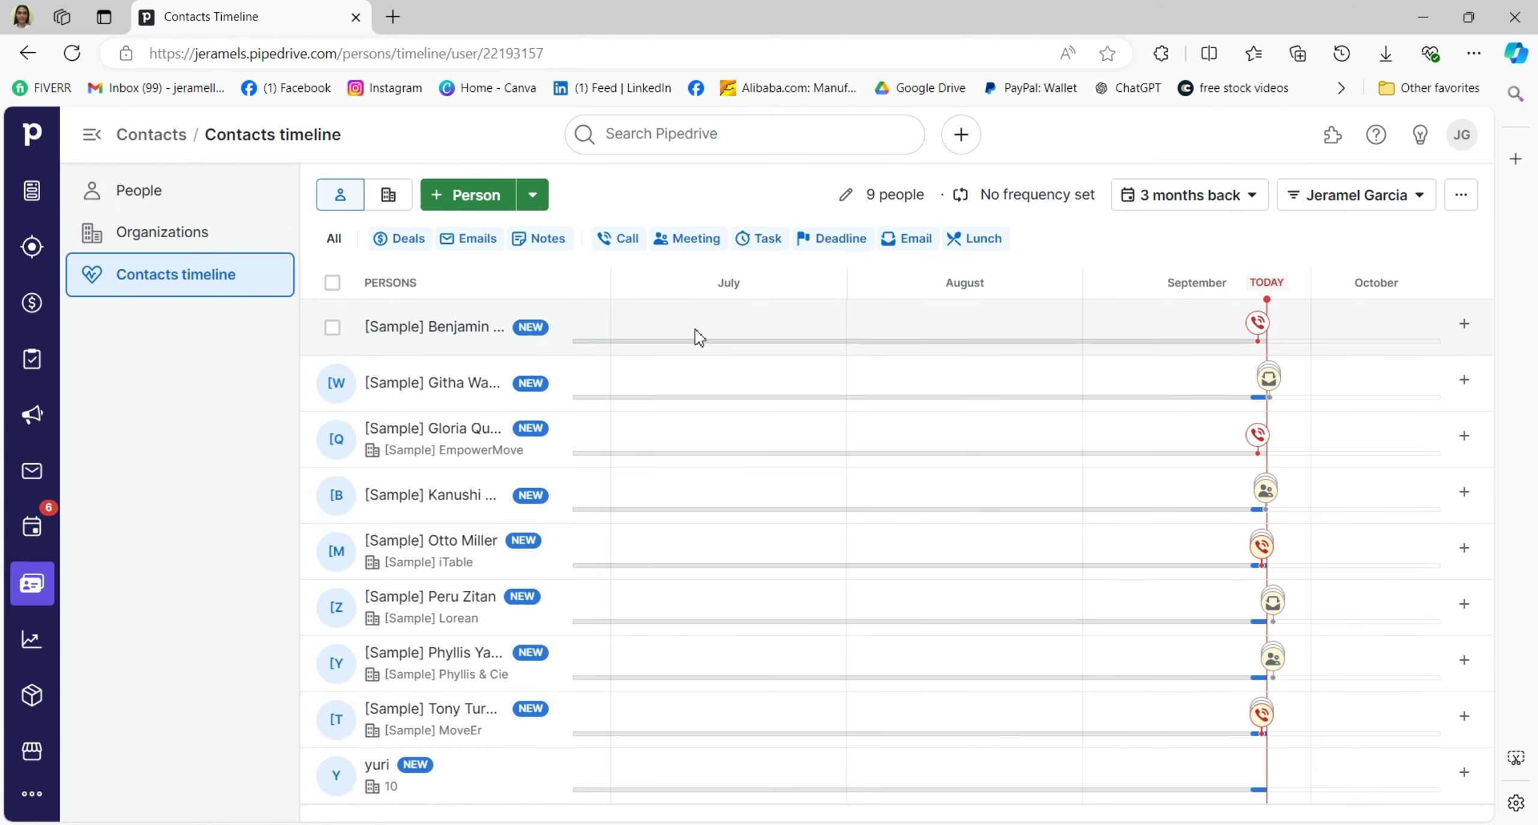
{"action": "left_click", "coordinate": [170, 193]}
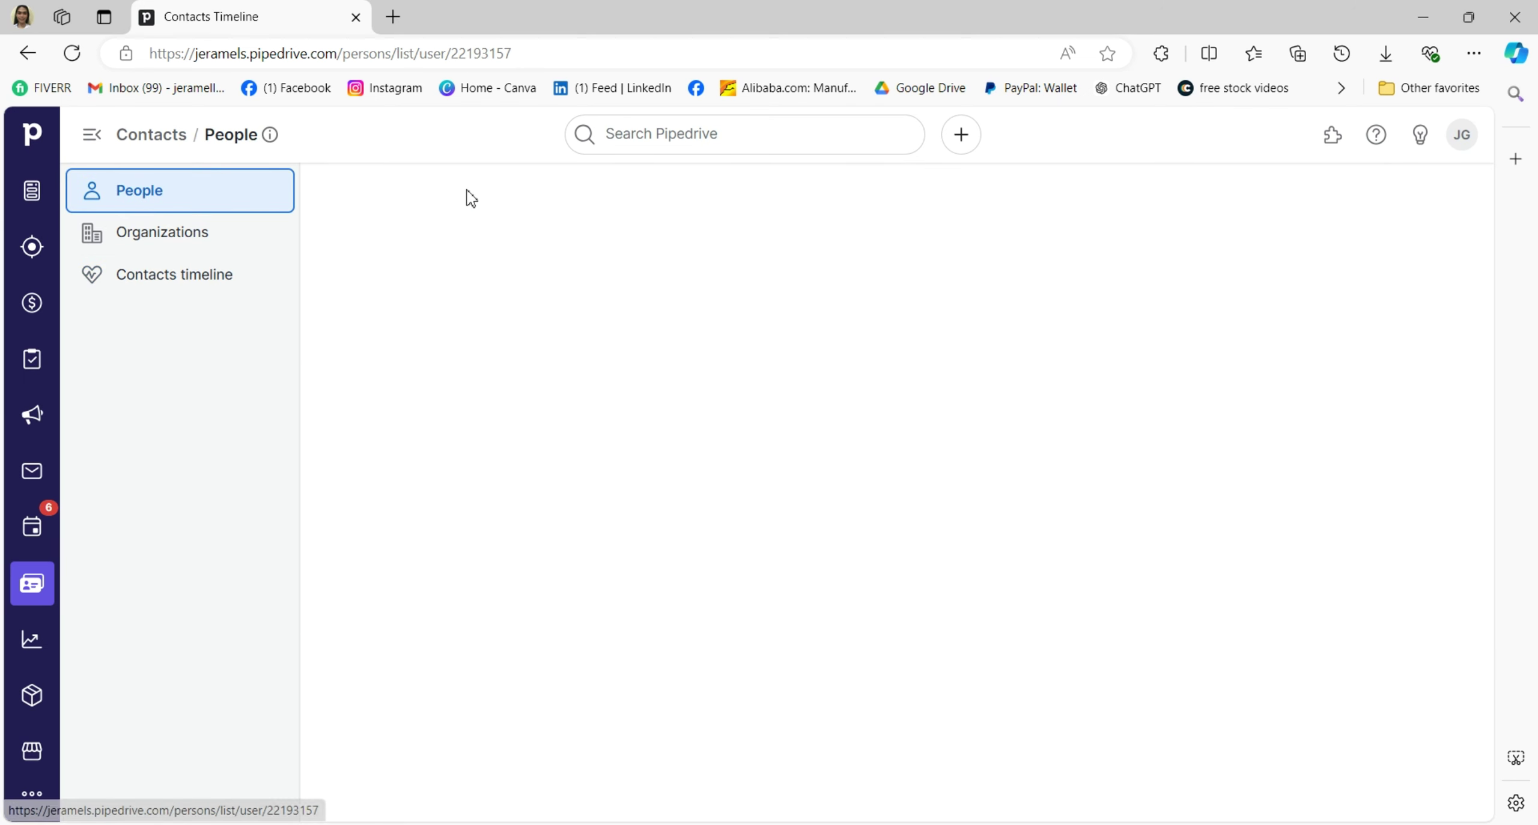
{"action": "left_click", "coordinate": [363, 195]}
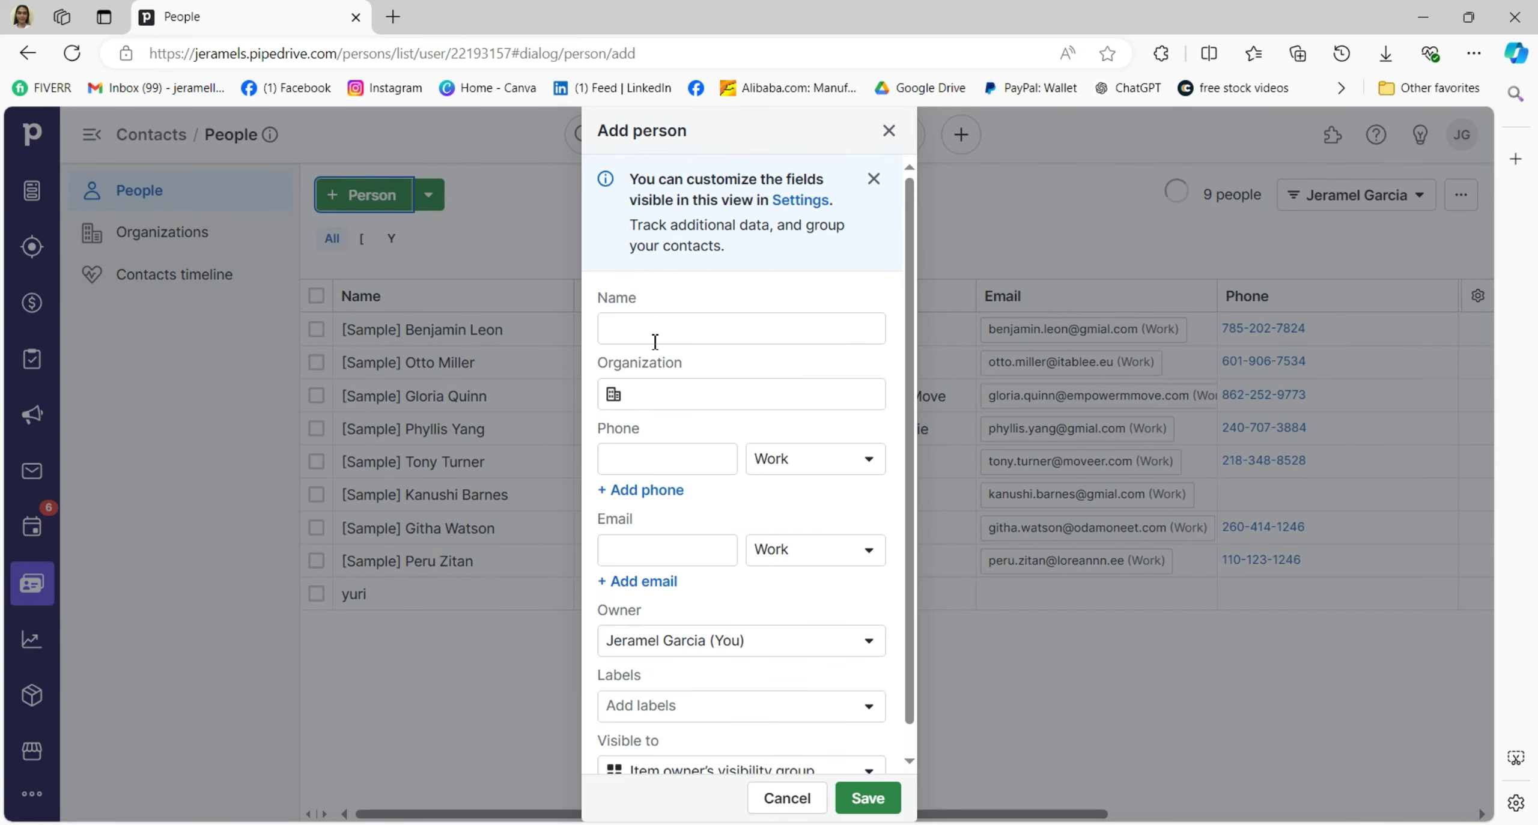
Autofill the new person's name from saved info and link them to organization 10.
{"action": "left_click", "coordinate": [655, 337]}
{"action": "type", "text": "john"}
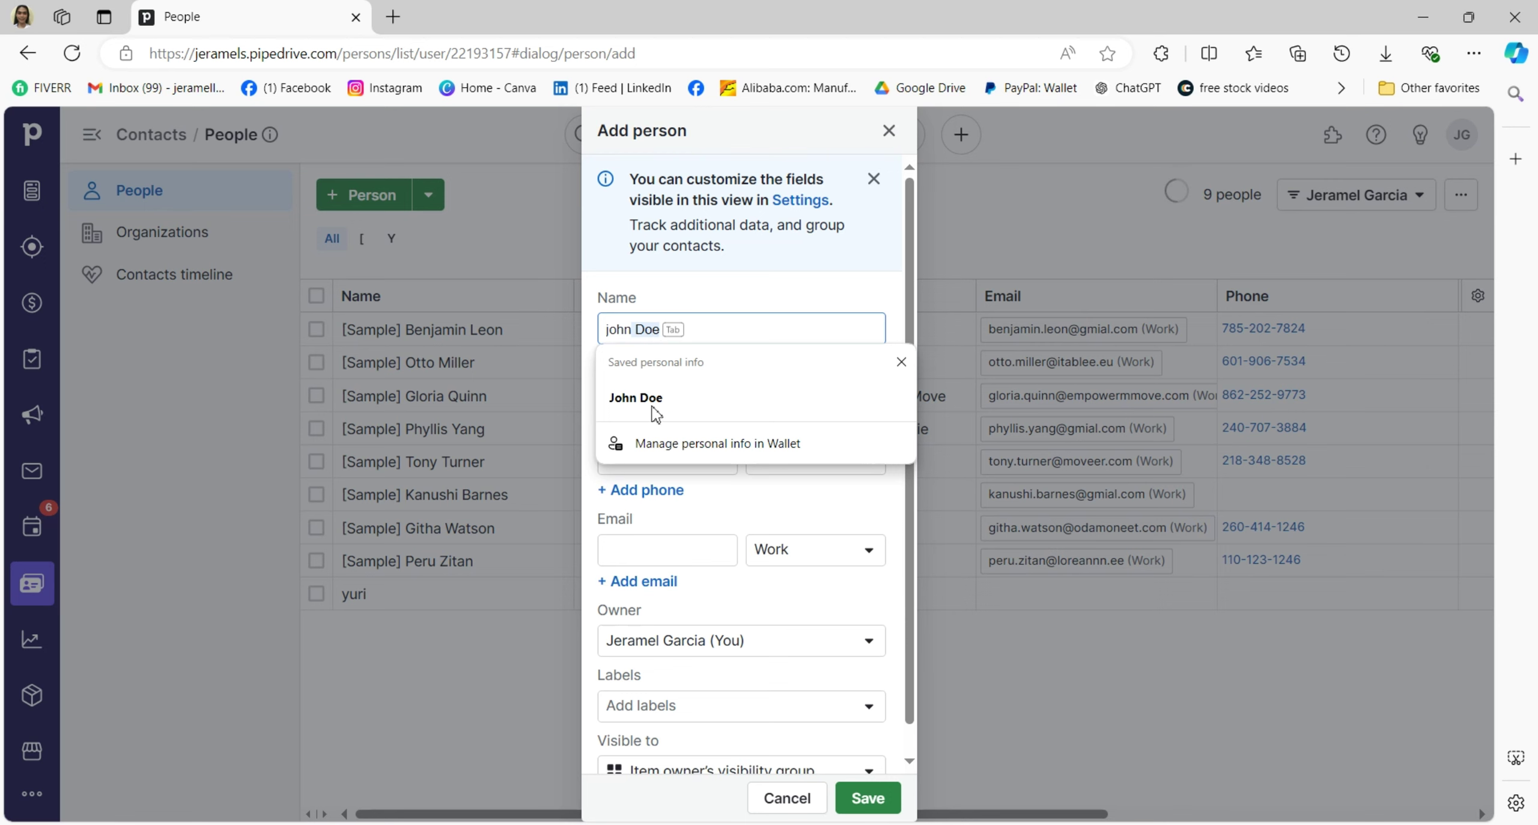
{"action": "left_click", "coordinate": [668, 398]}
{"action": "left_click", "coordinate": [675, 397]}
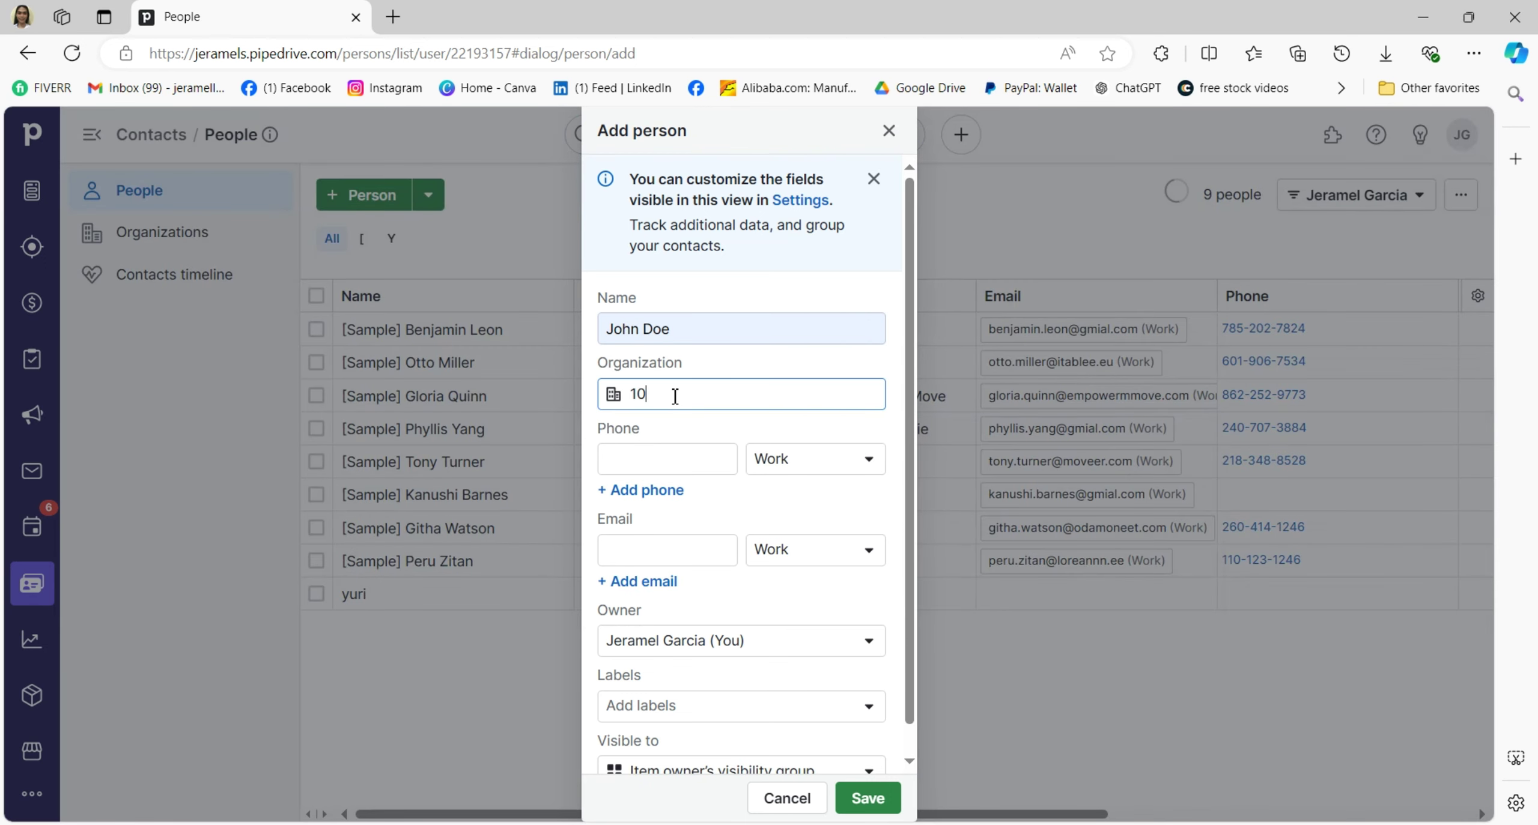
{"action": "key", "text": "Tab"}
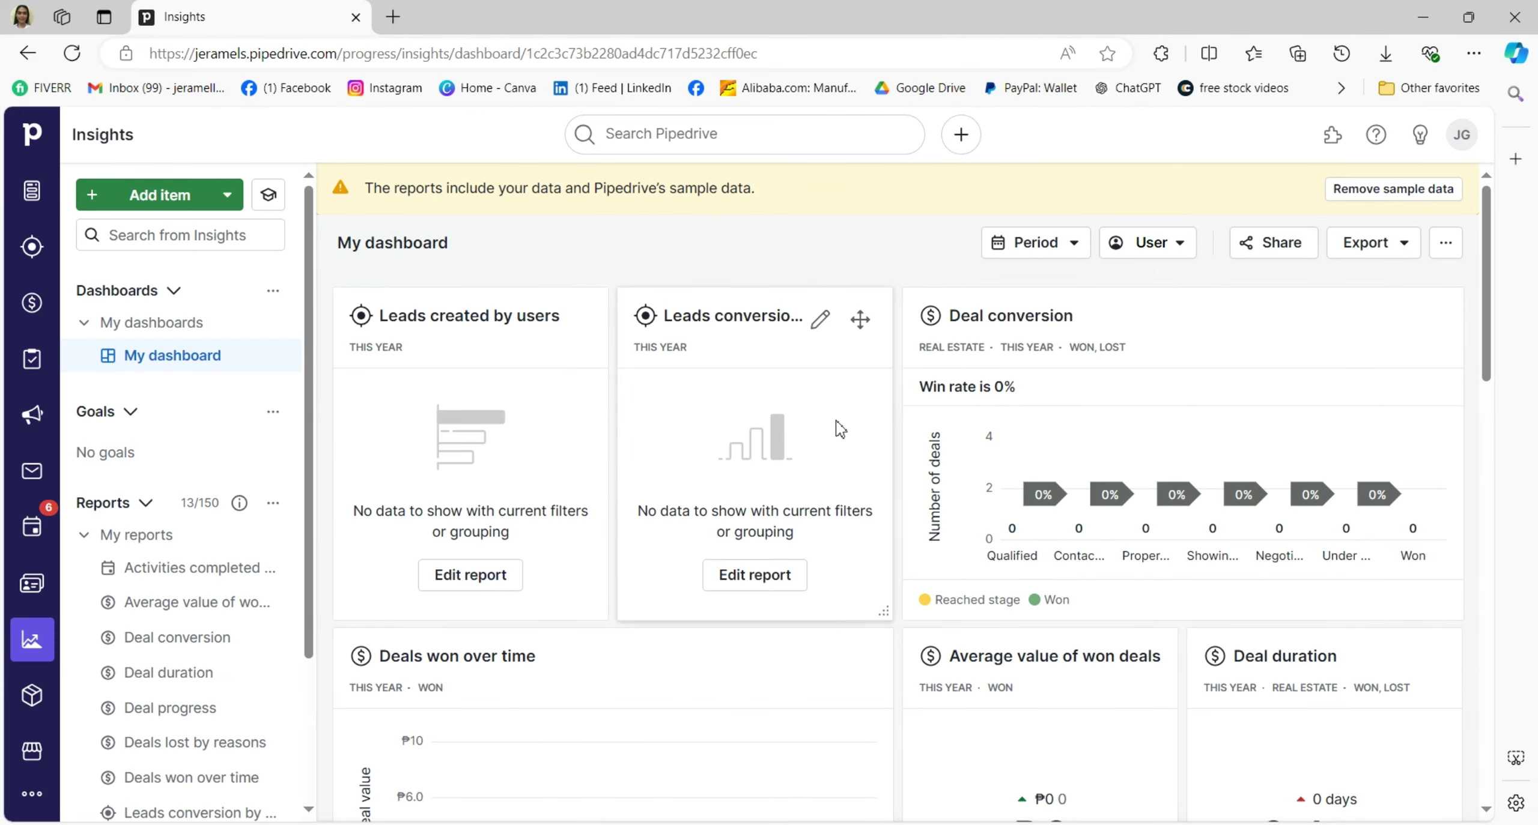
{"action": "scroll", "coordinate": [830, 409], "scroll_direction": "down", "scroll_amount": 2}
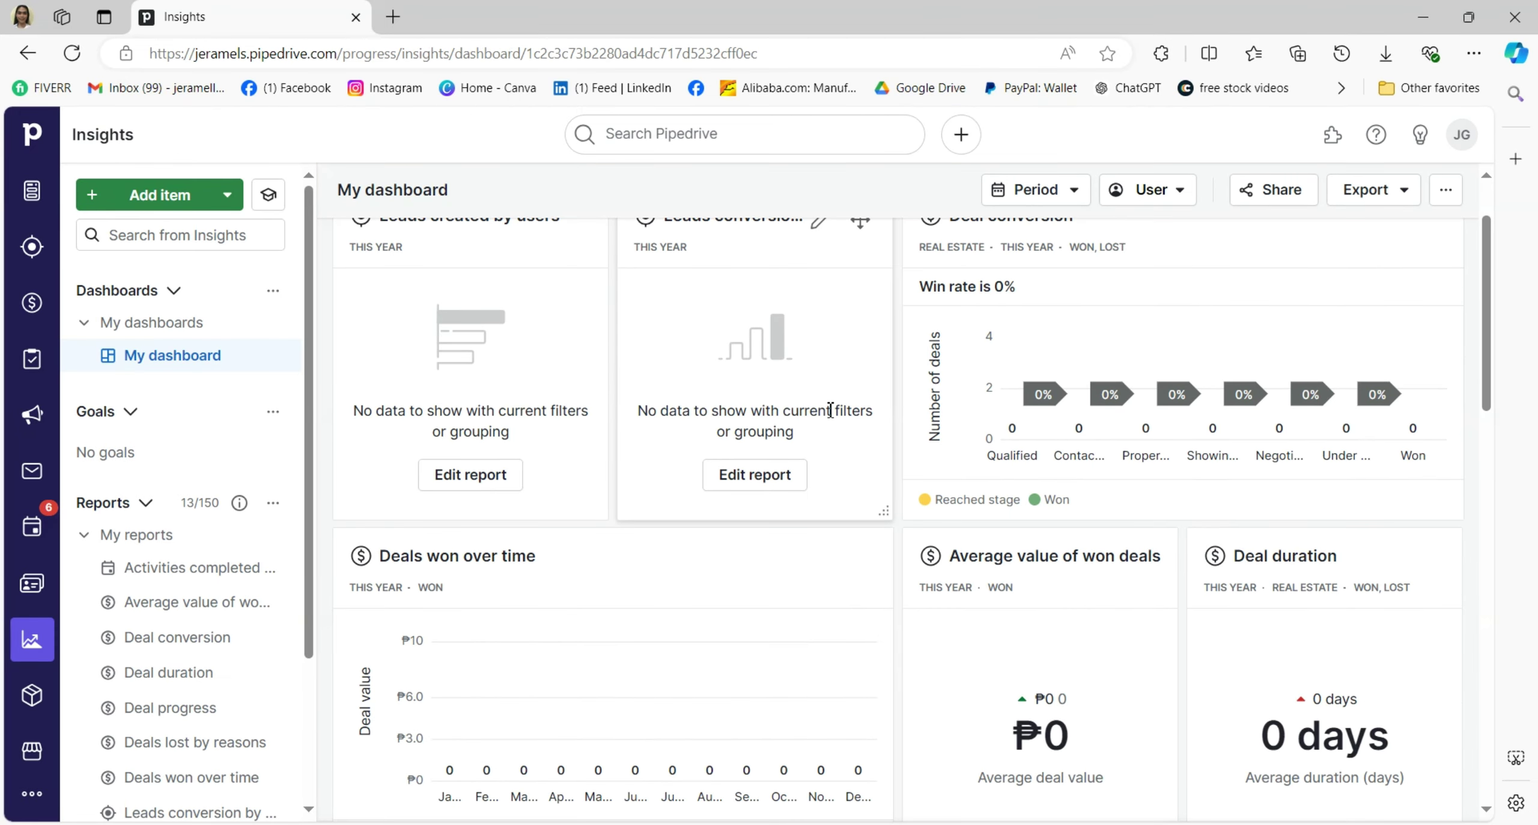
{"action": "scroll", "coordinate": [485, 421], "scroll_direction": "up", "scroll_amount": 2}
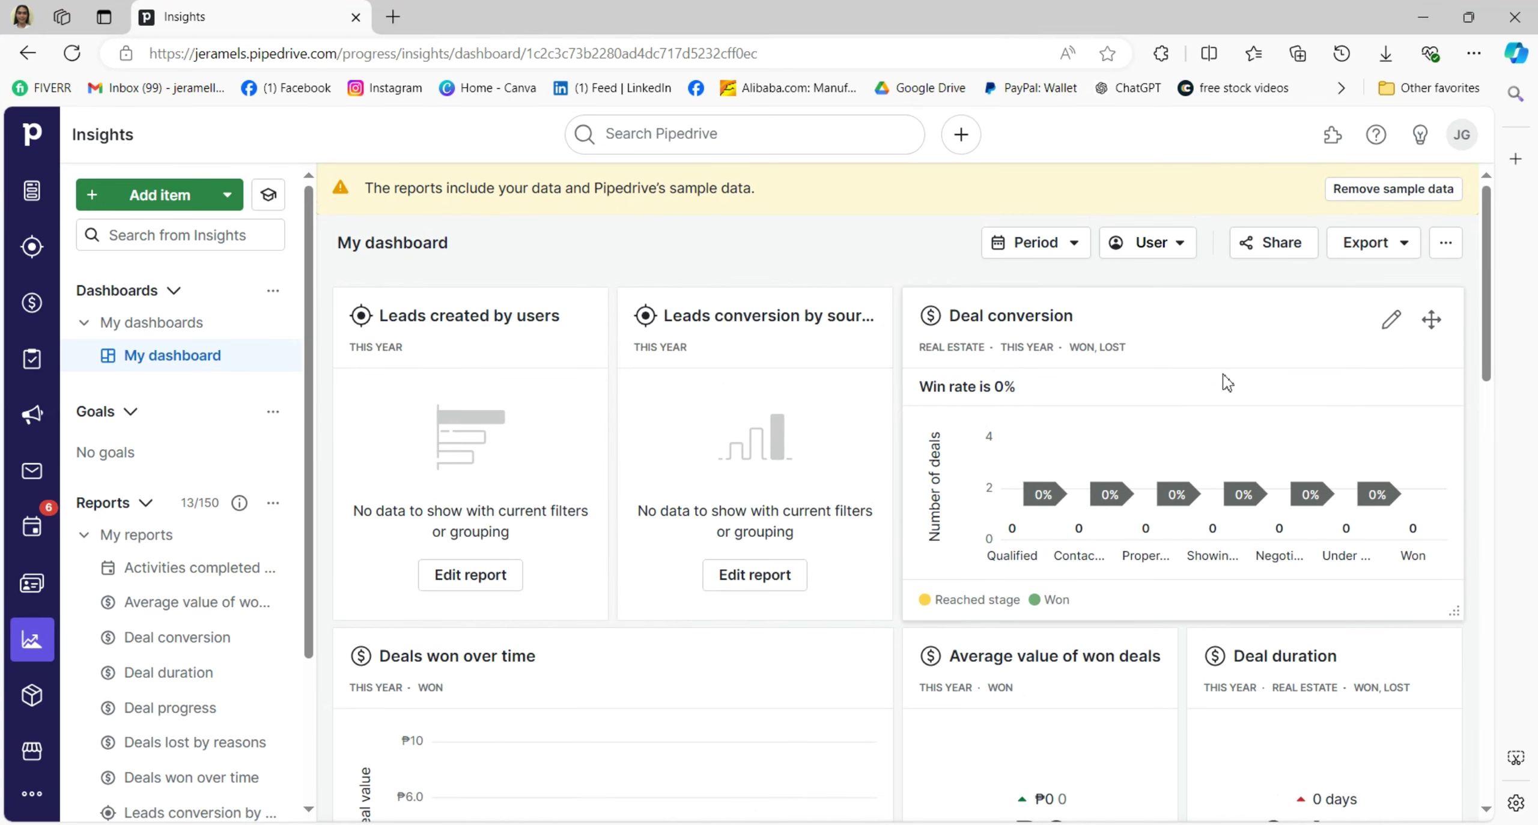
{"action": "scroll", "coordinate": [1223, 374], "scroll_direction": "down", "scroll_amount": 5}
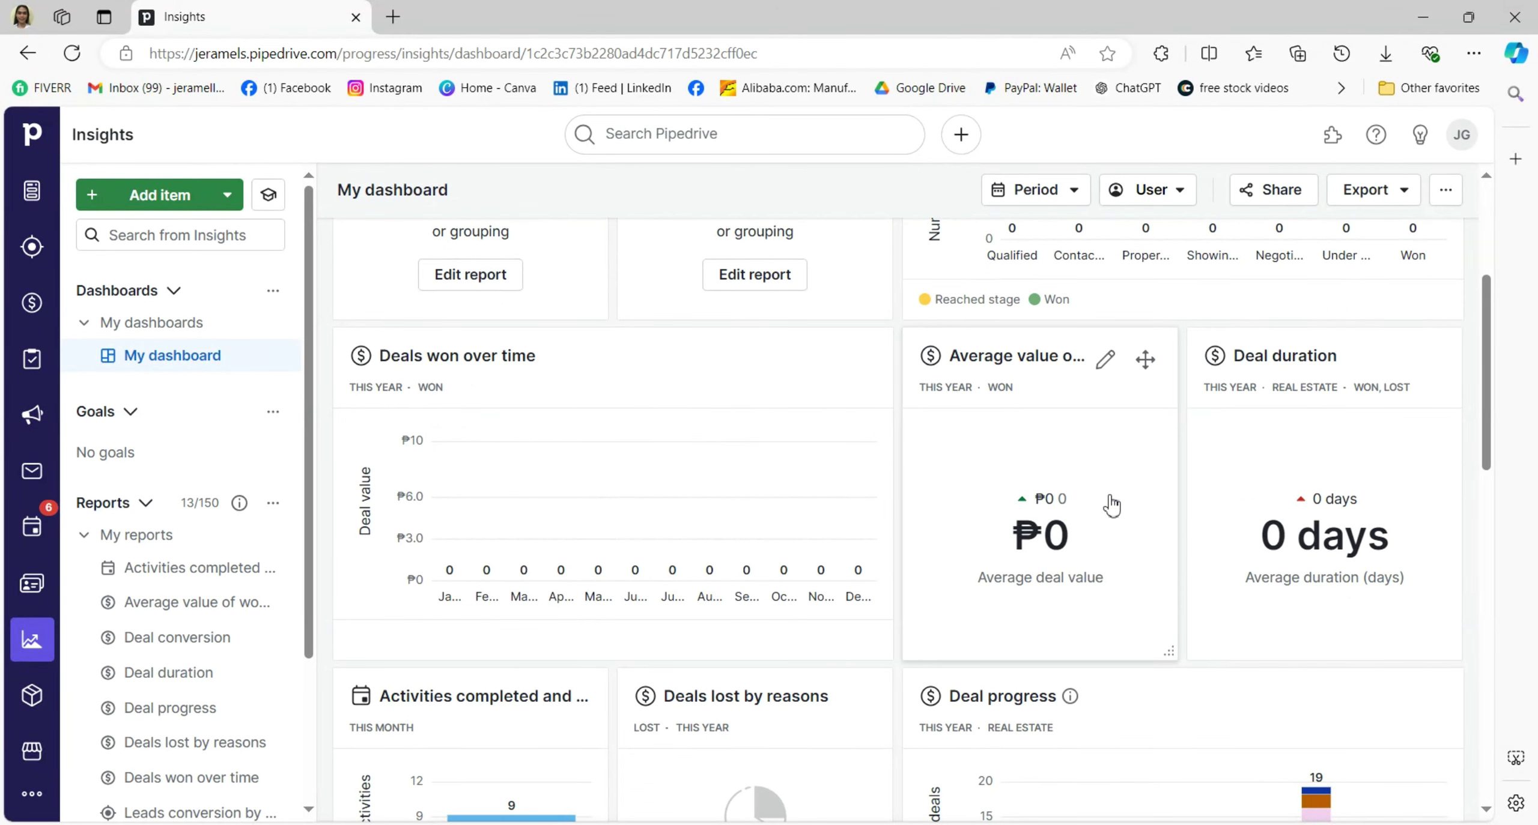
{"action": "scroll", "coordinate": [1282, 475], "scroll_direction": "down", "scroll_amount": 5}
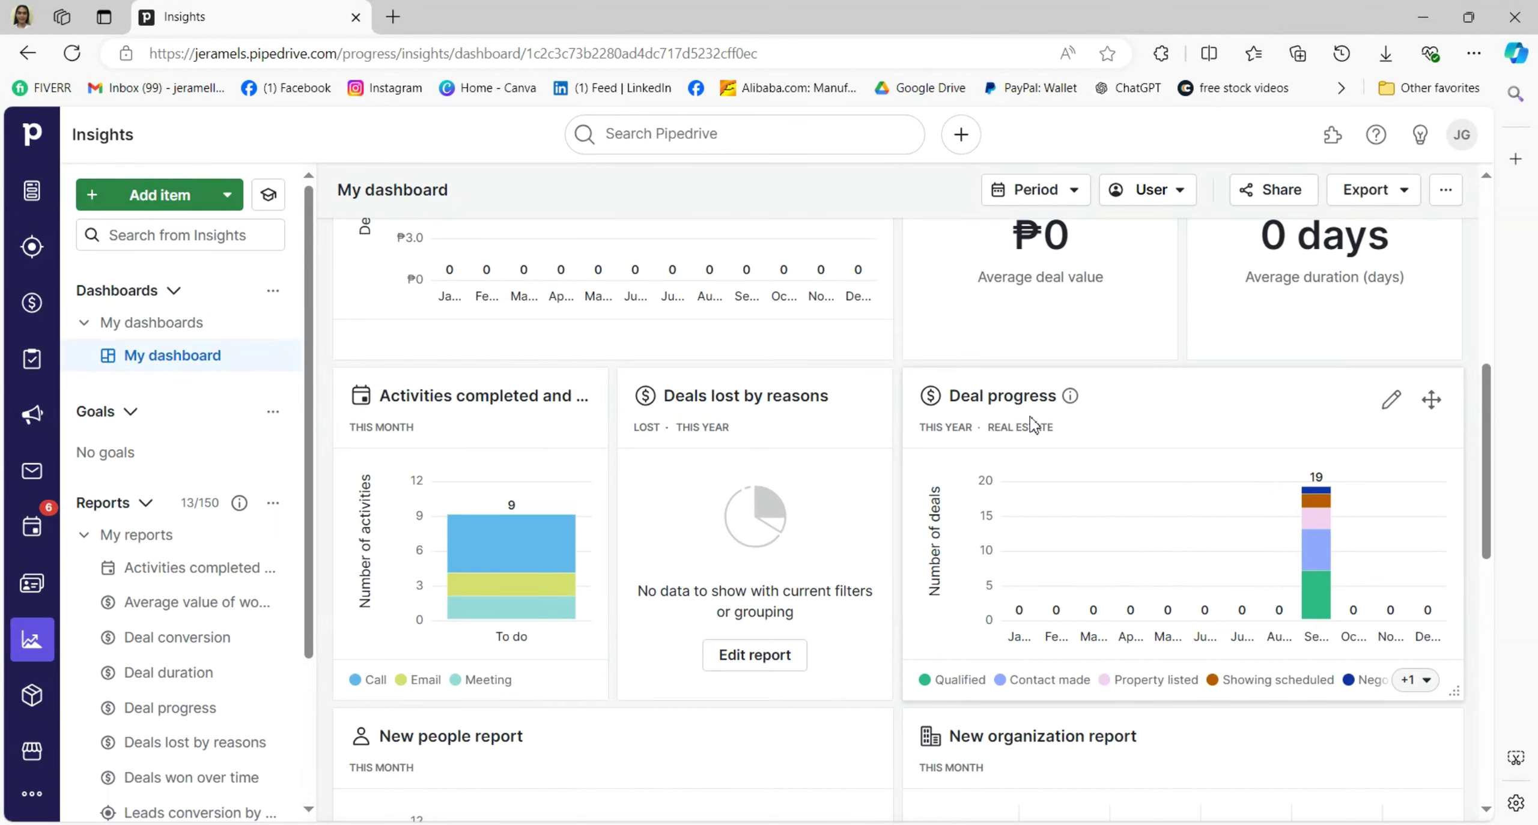
Start a new product in Products, autofill its name and enter code 123.
{"action": "left_click", "coordinate": [31, 695]}
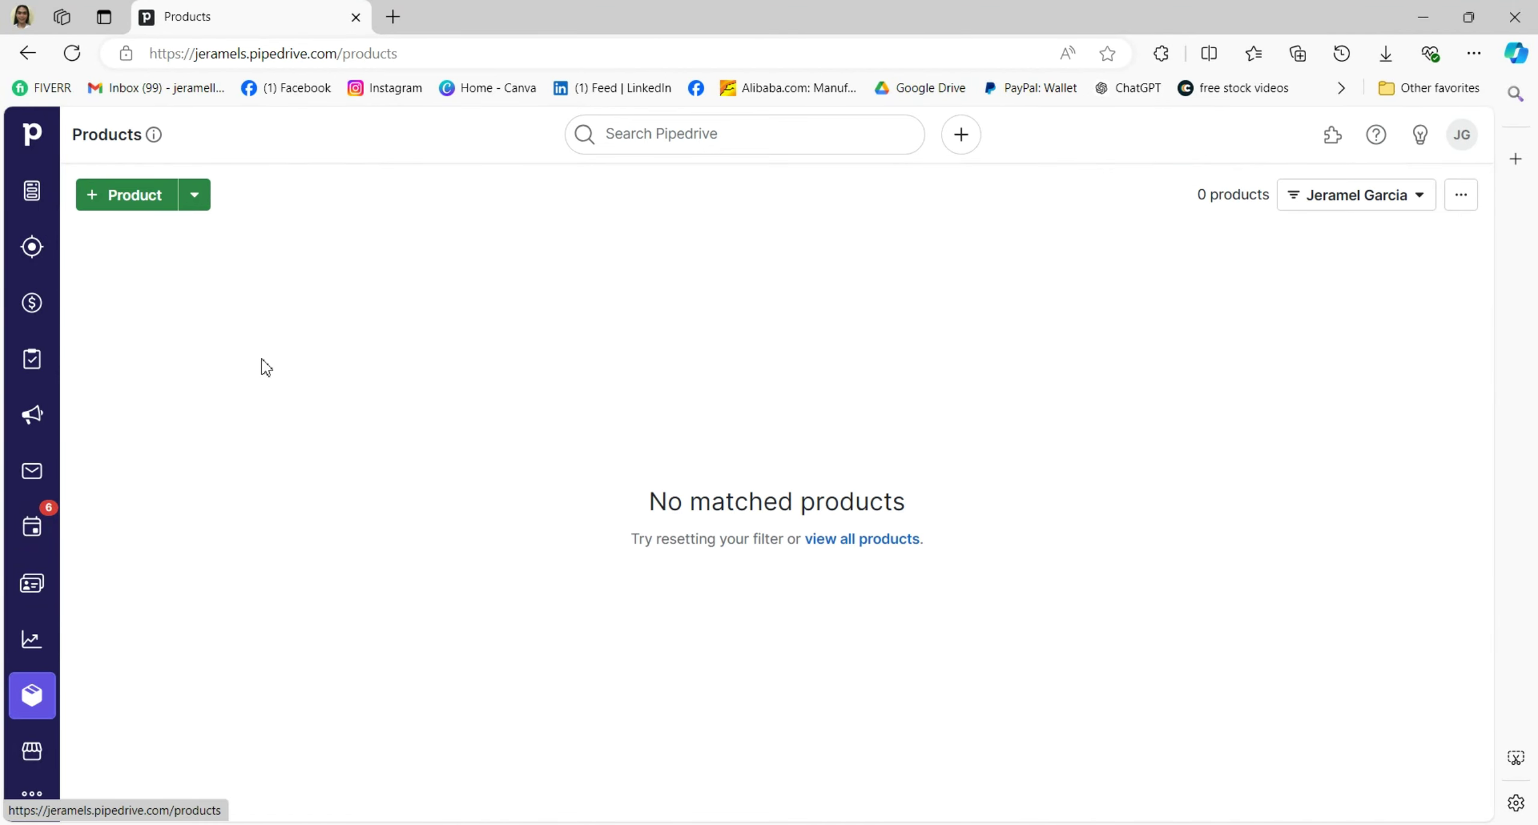
{"action": "left_click", "coordinate": [135, 198]}
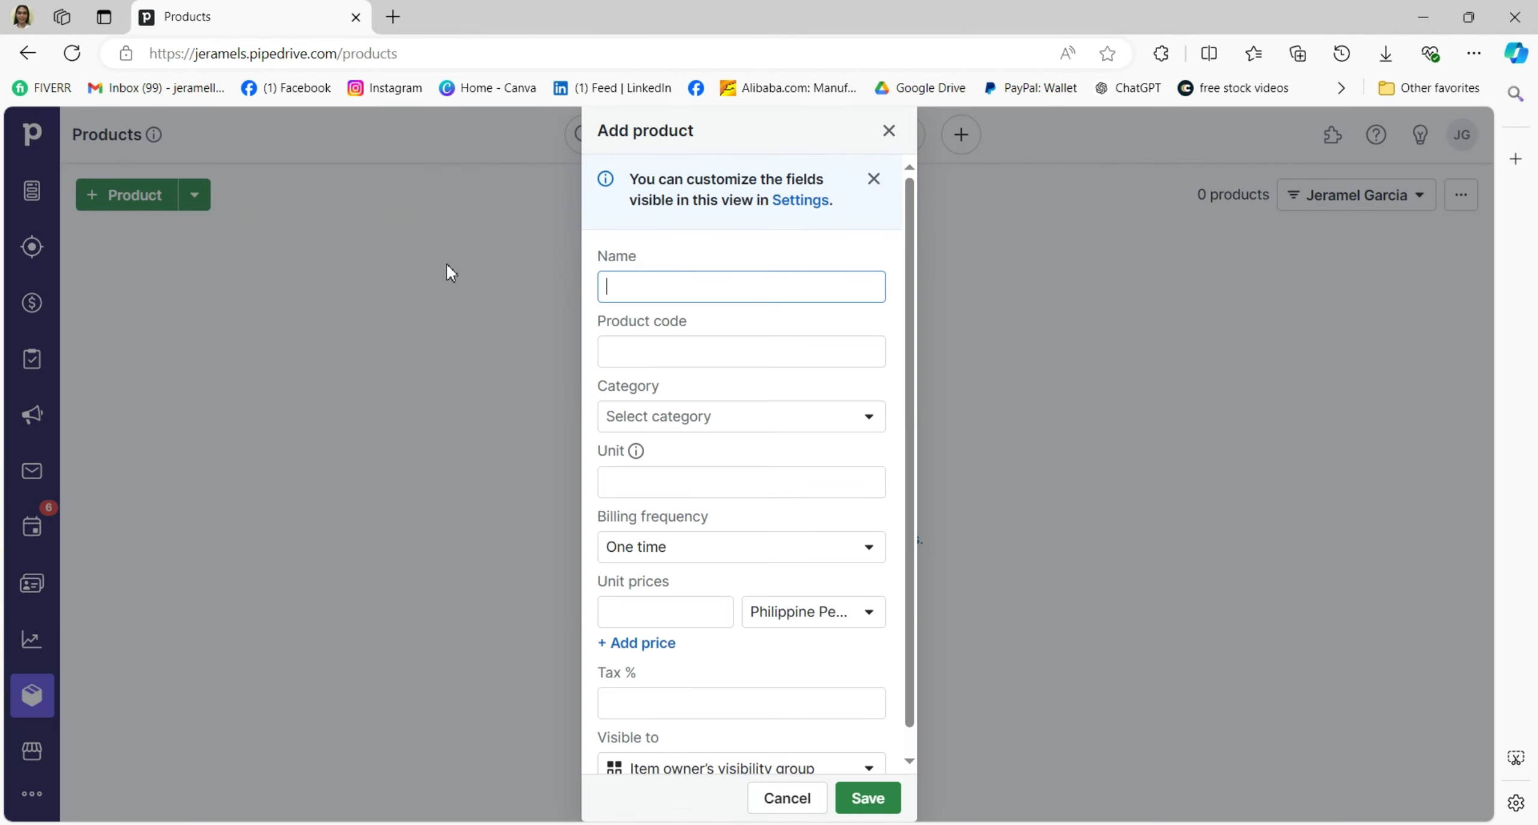
{"action": "left_click", "coordinate": [645, 282]}
{"action": "left_click", "coordinate": [657, 384]}
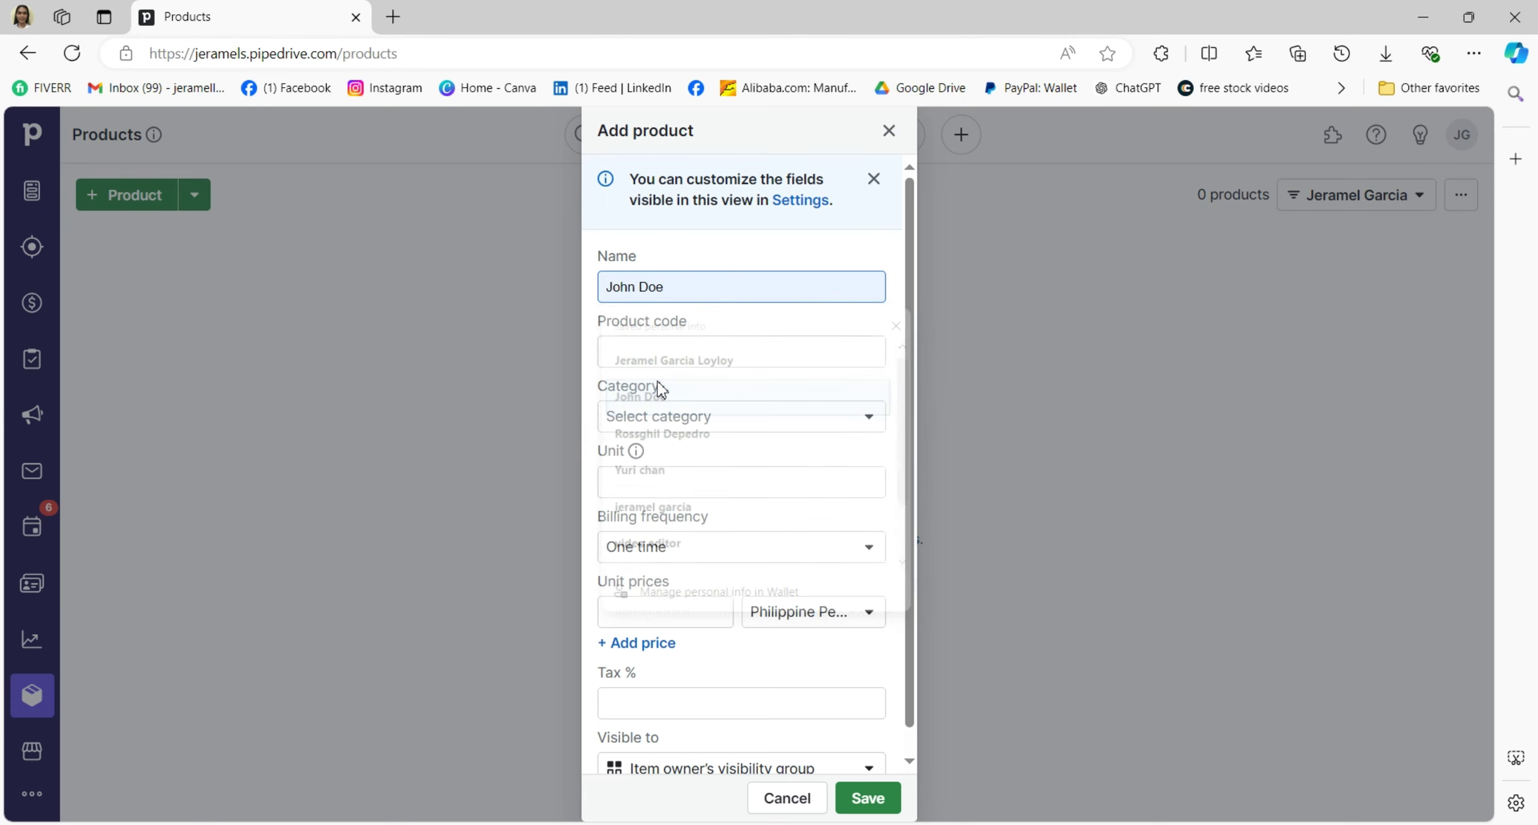
{"action": "left_click", "coordinate": [669, 349]}
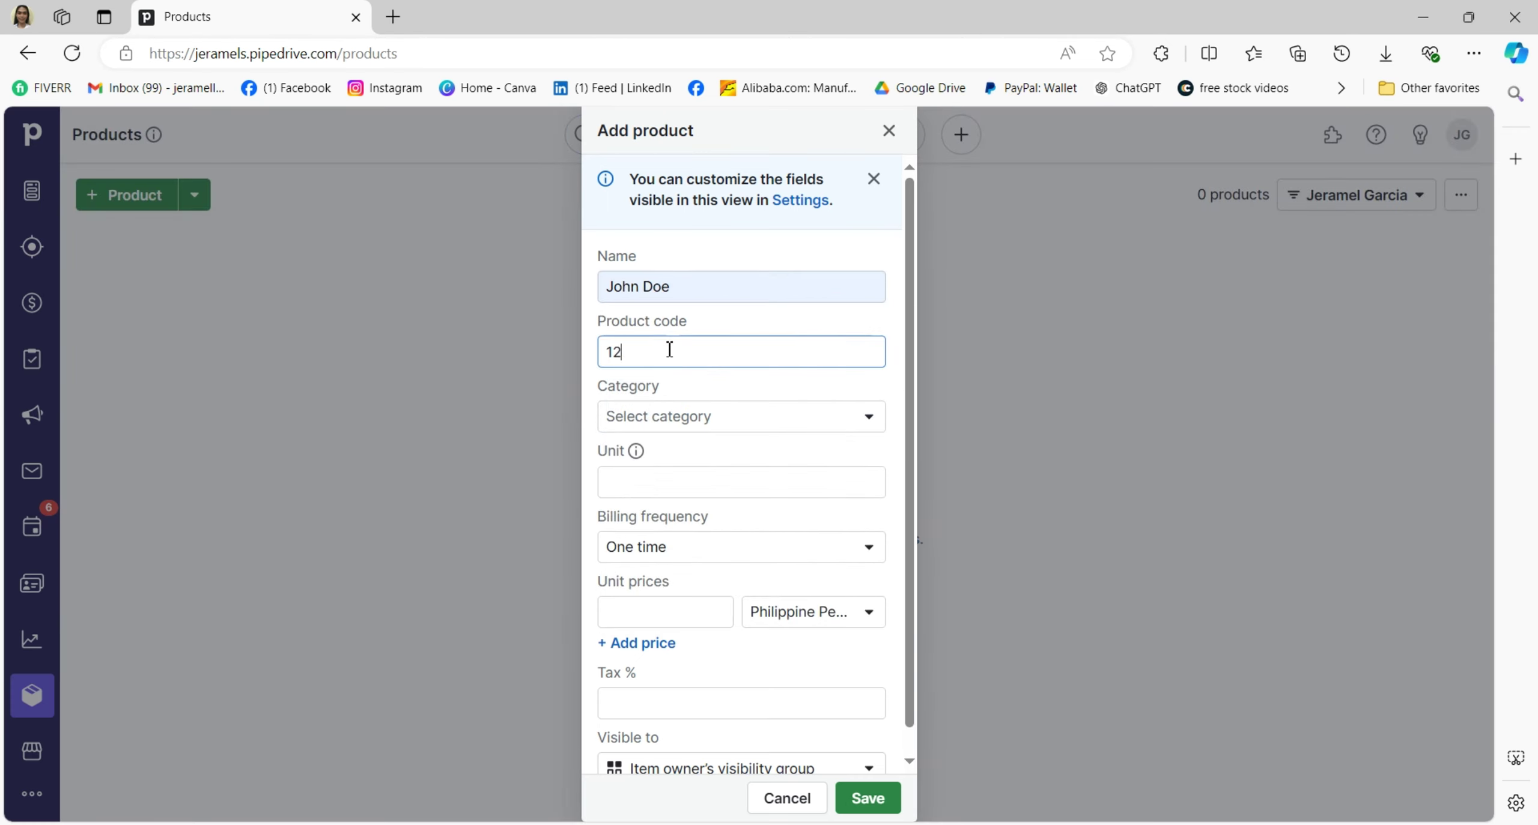
Create a new goods category for the product and save it.
{"action": "left_click", "coordinate": [681, 418]}
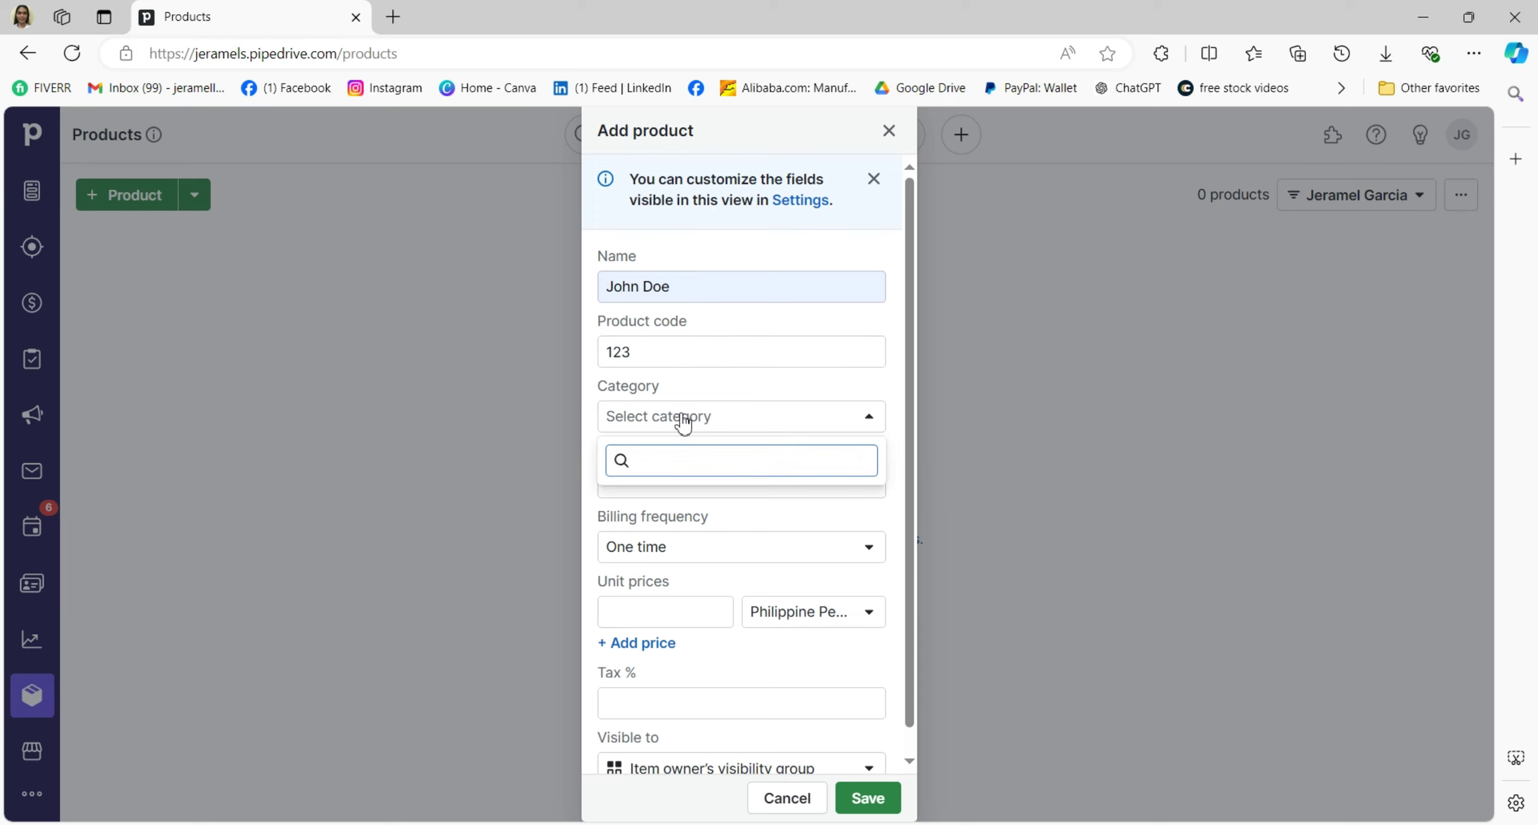
{"action": "type", "text": "goods"}
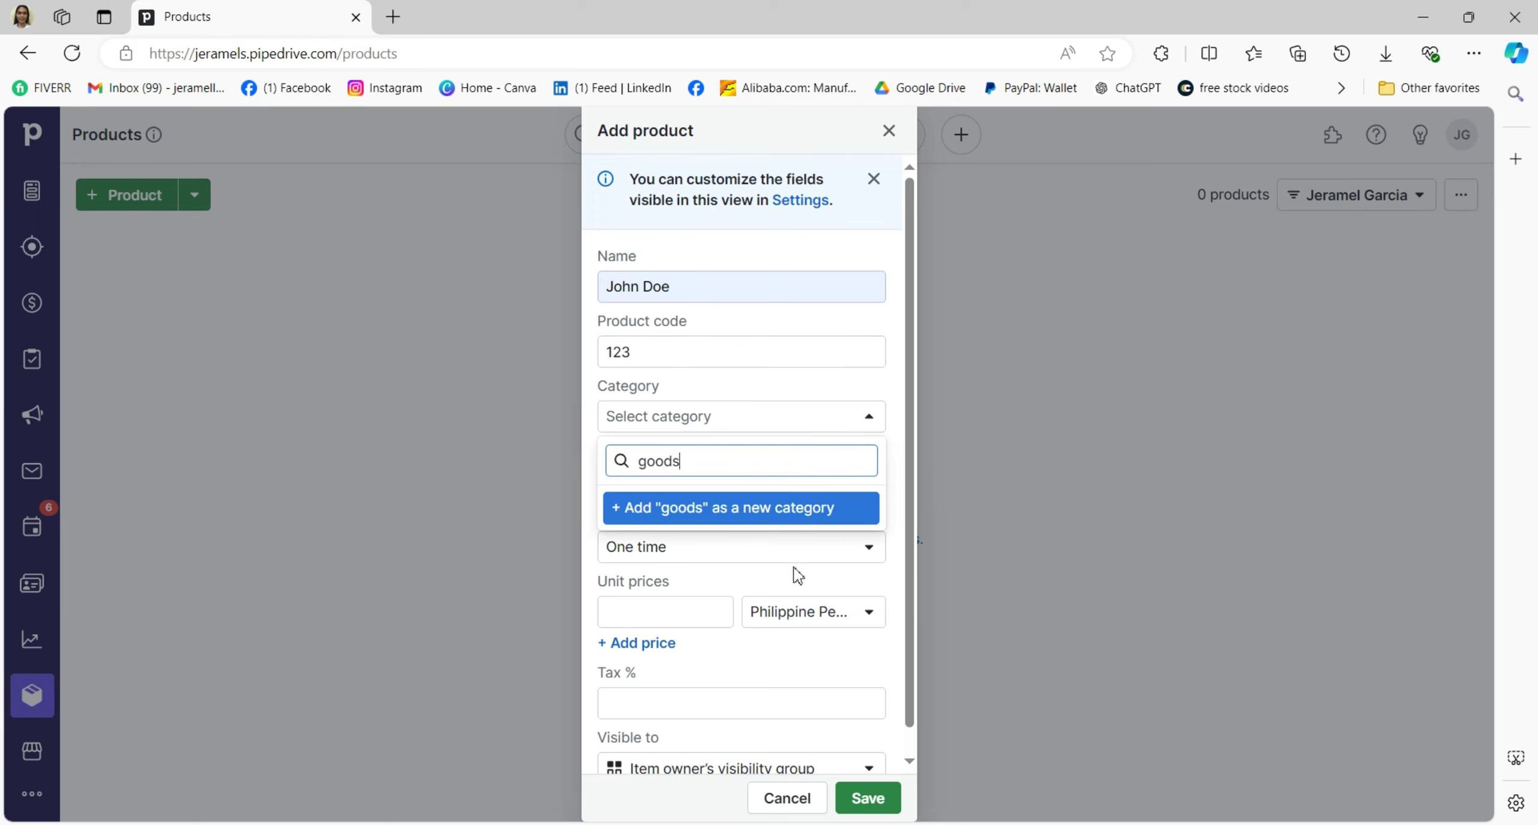
{"action": "left_click", "coordinate": [661, 514]}
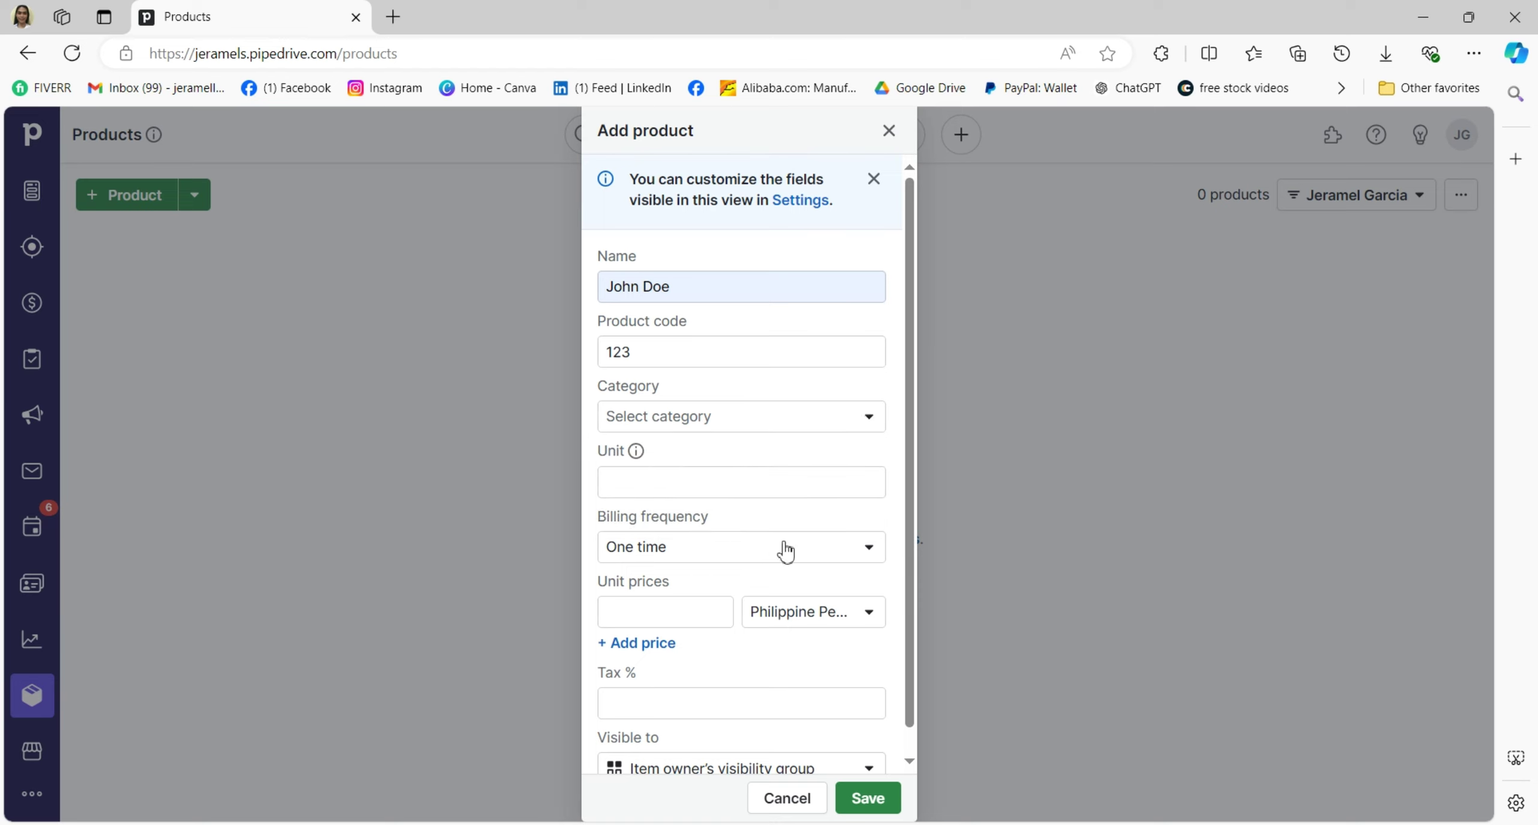
{"action": "left_click", "coordinate": [651, 469]}
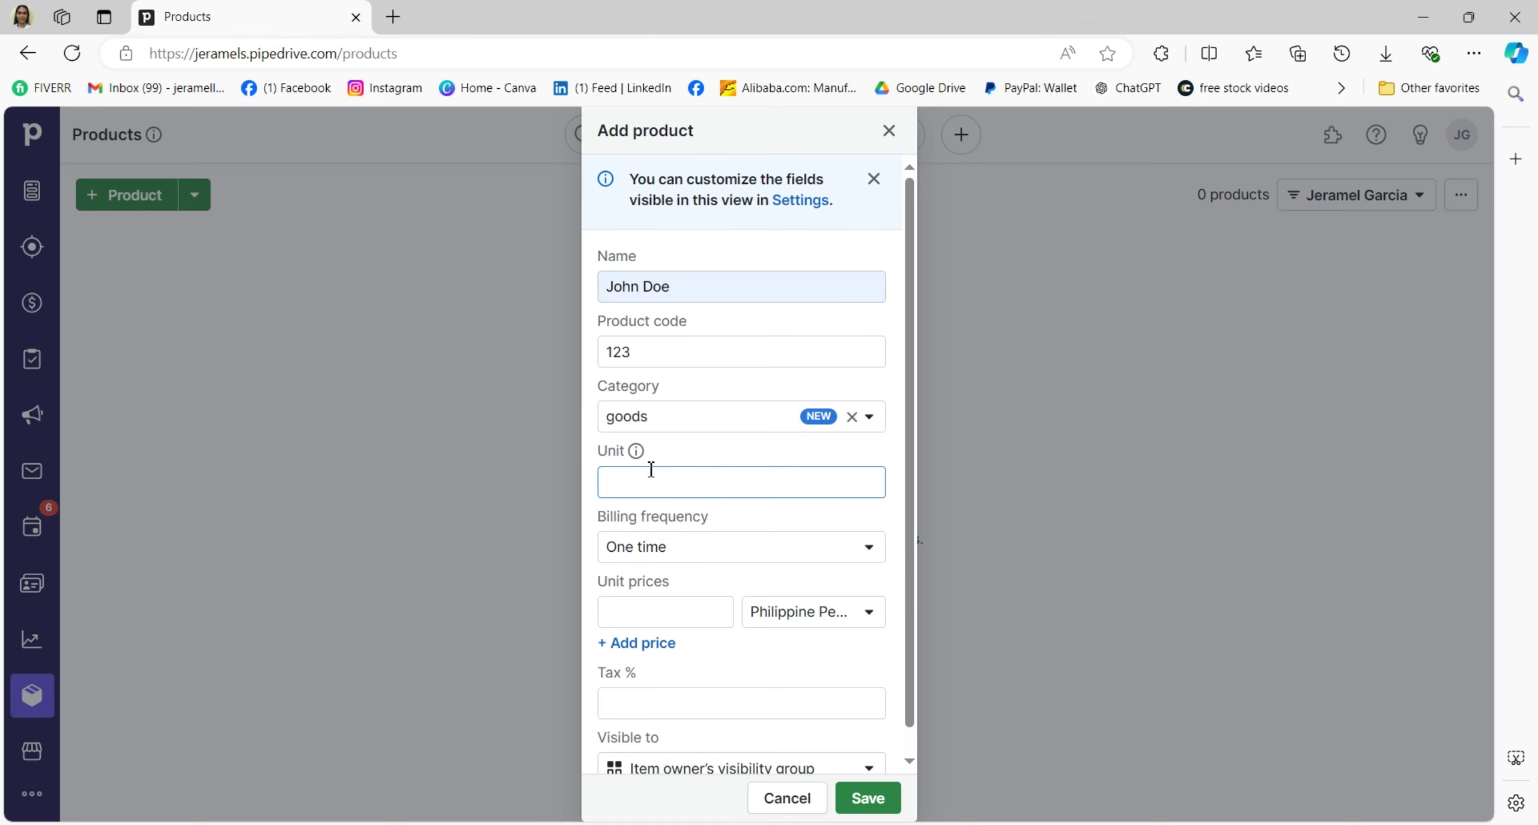
{"action": "key", "text": "Return"}
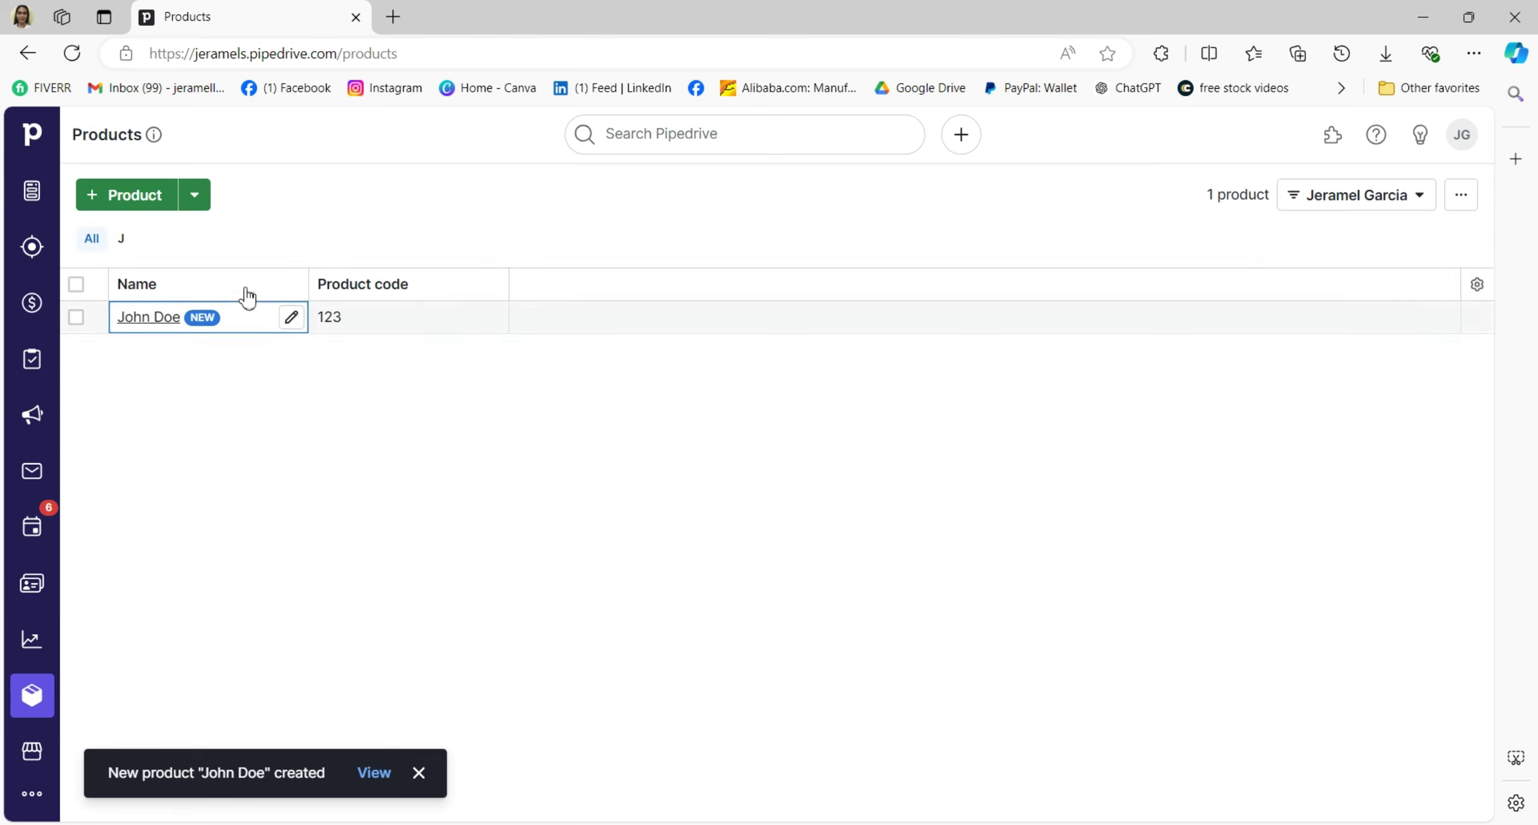
Browse the integrations Marketplace after dismissing the product-created notice, then continue setup to the activities step.
{"action": "left_click", "coordinate": [31, 752]}
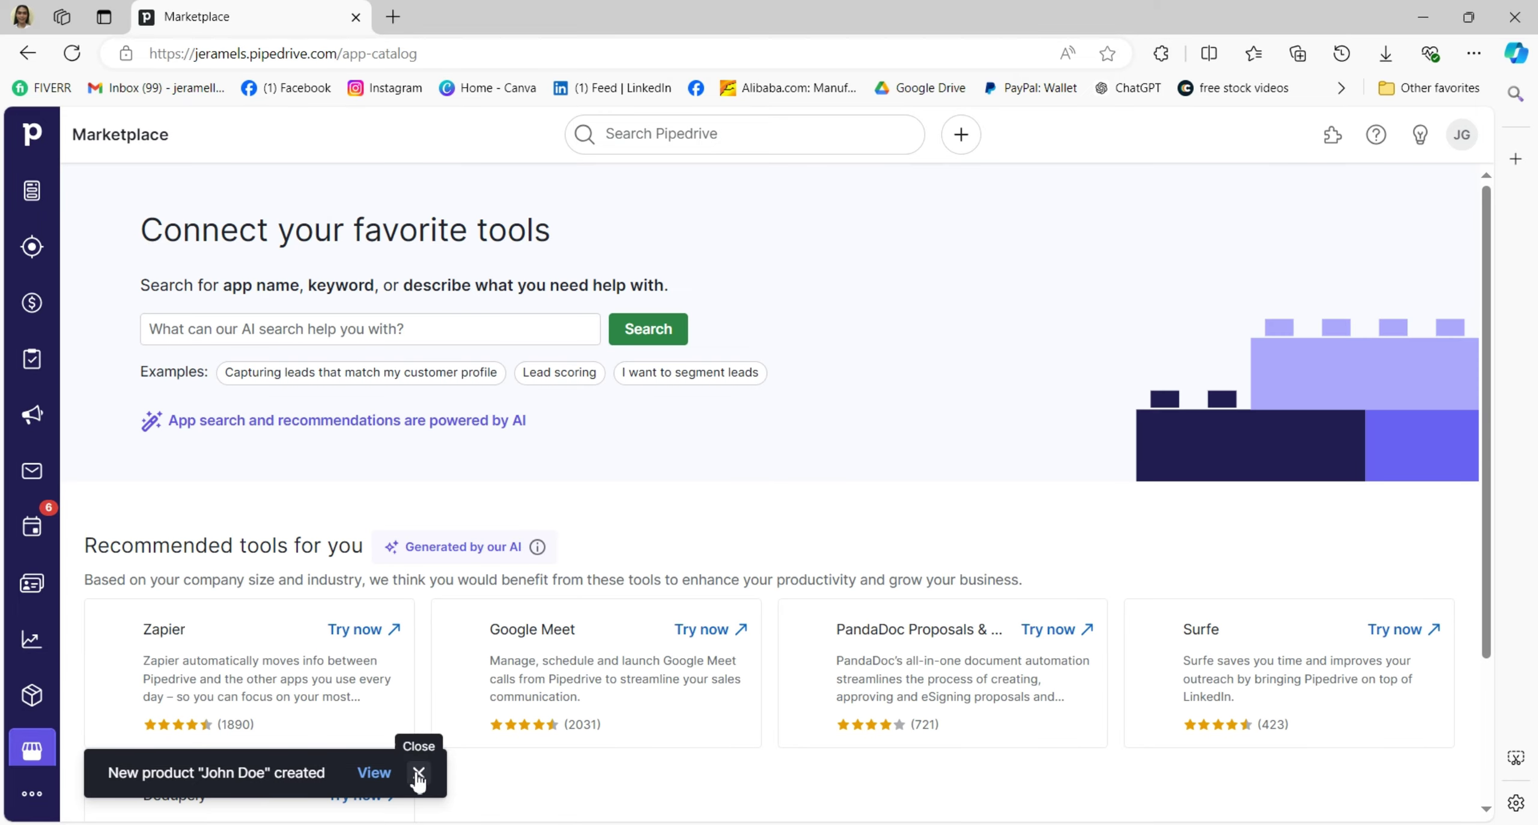
{"action": "left_click", "coordinate": [419, 773]}
{"action": "scroll", "coordinate": [489, 419], "scroll_direction": "down", "scroll_amount": 2}
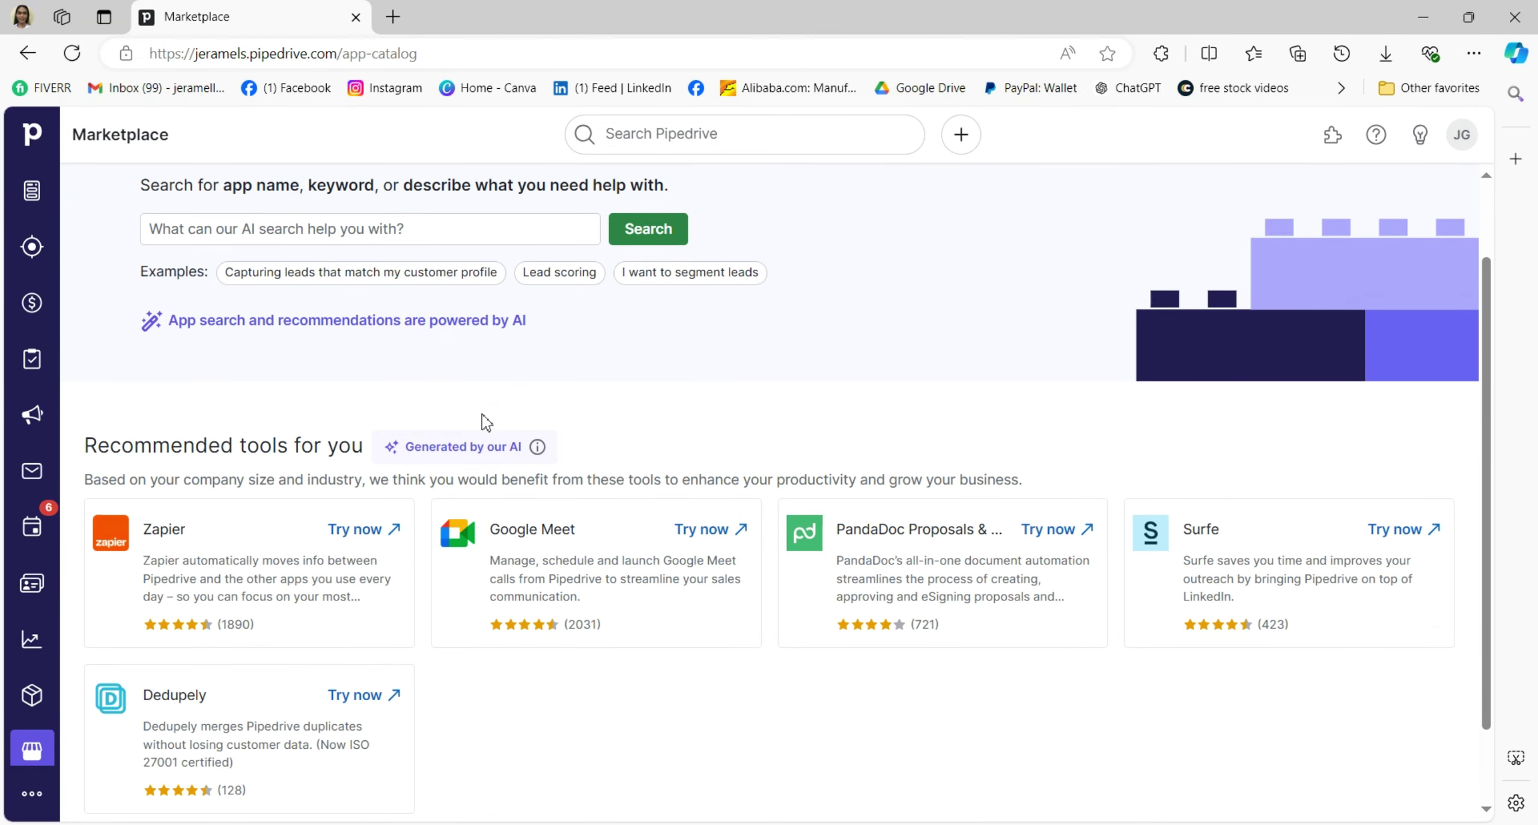
{"action": "scroll", "coordinate": [447, 344], "scroll_direction": "up", "scroll_amount": 2}
{"action": "scroll", "coordinate": [726, 423], "scroll_direction": "down", "scroll_amount": 3}
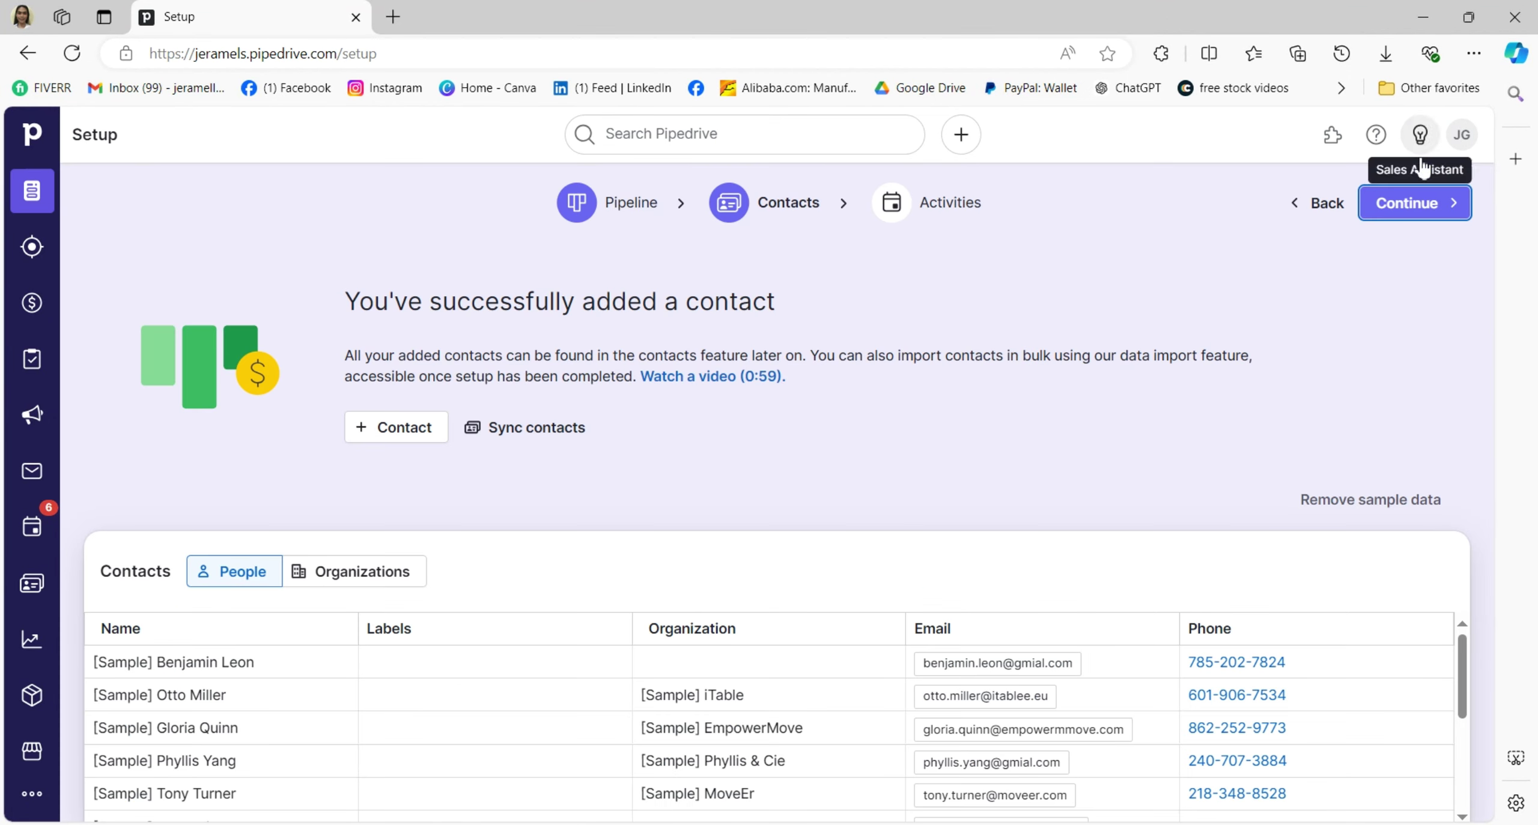
{"action": "left_click", "coordinate": [1421, 204]}
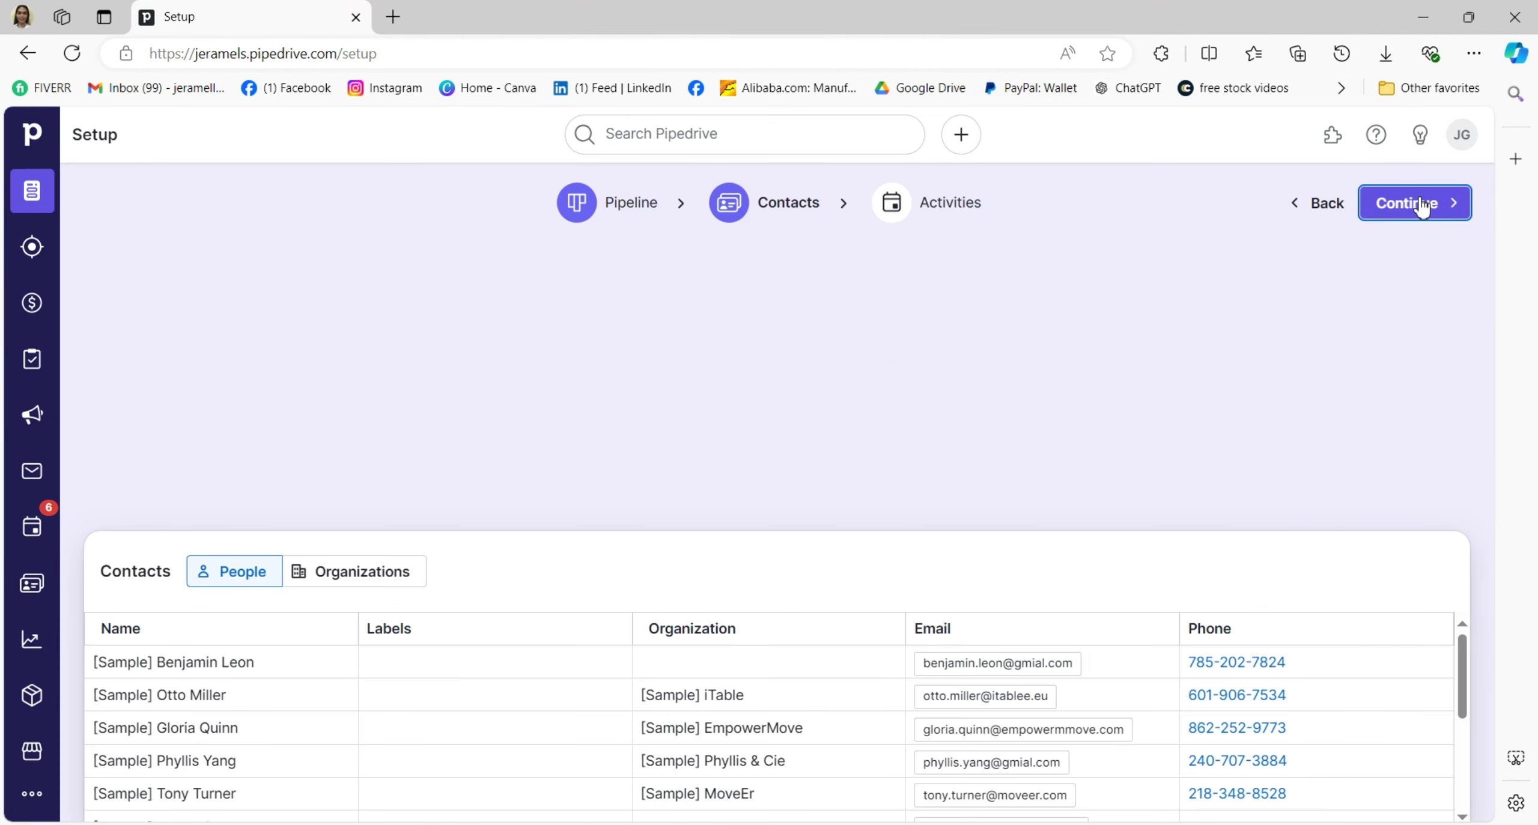